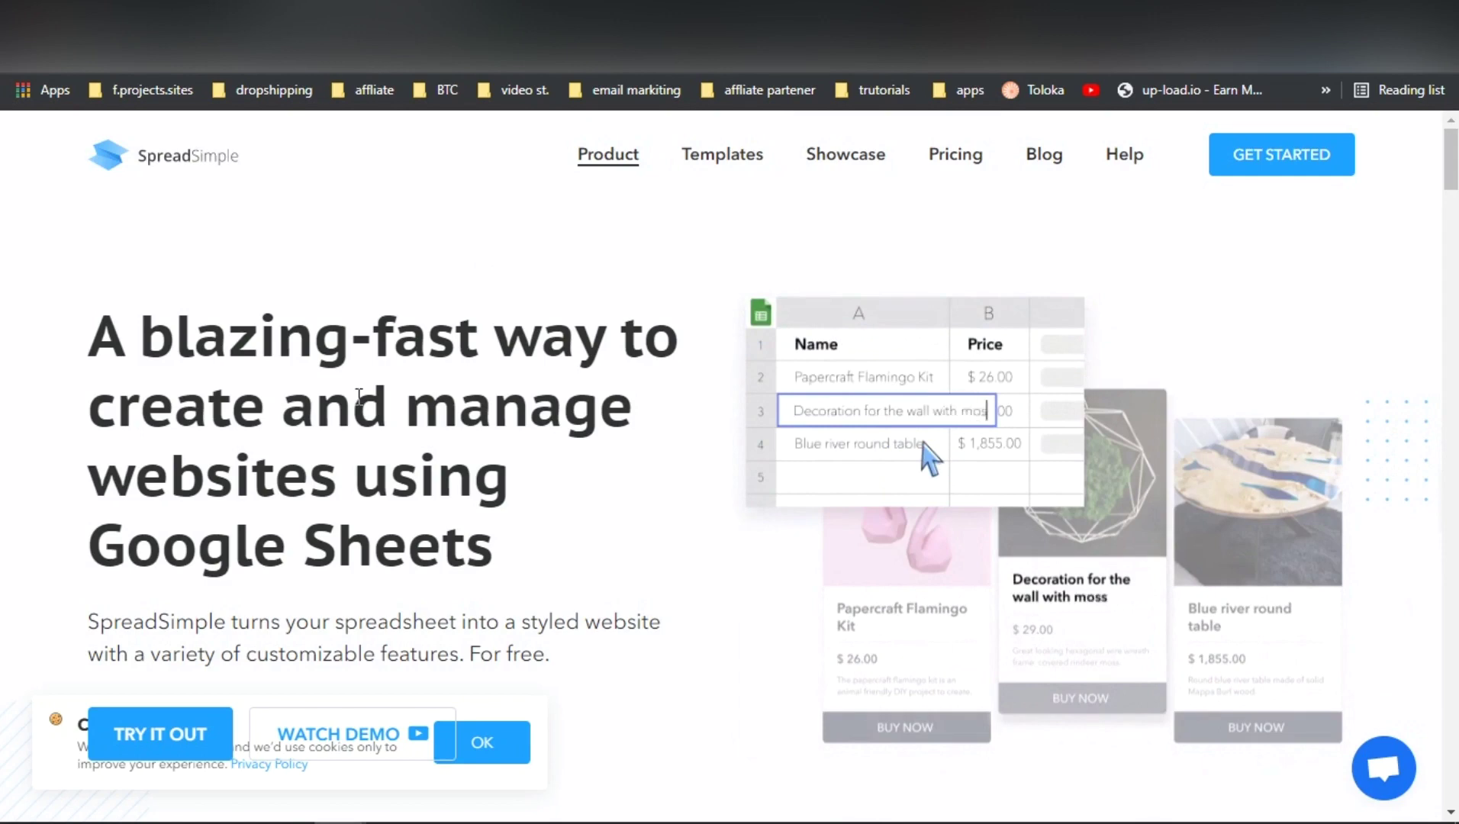
# - Accept the cookie notice and look through the SpreadSimple home page, including its ratings, benefits and use cases
pyautogui.scroll(-5, 475, 270)
pyautogui.scroll(-1, 476, 232)
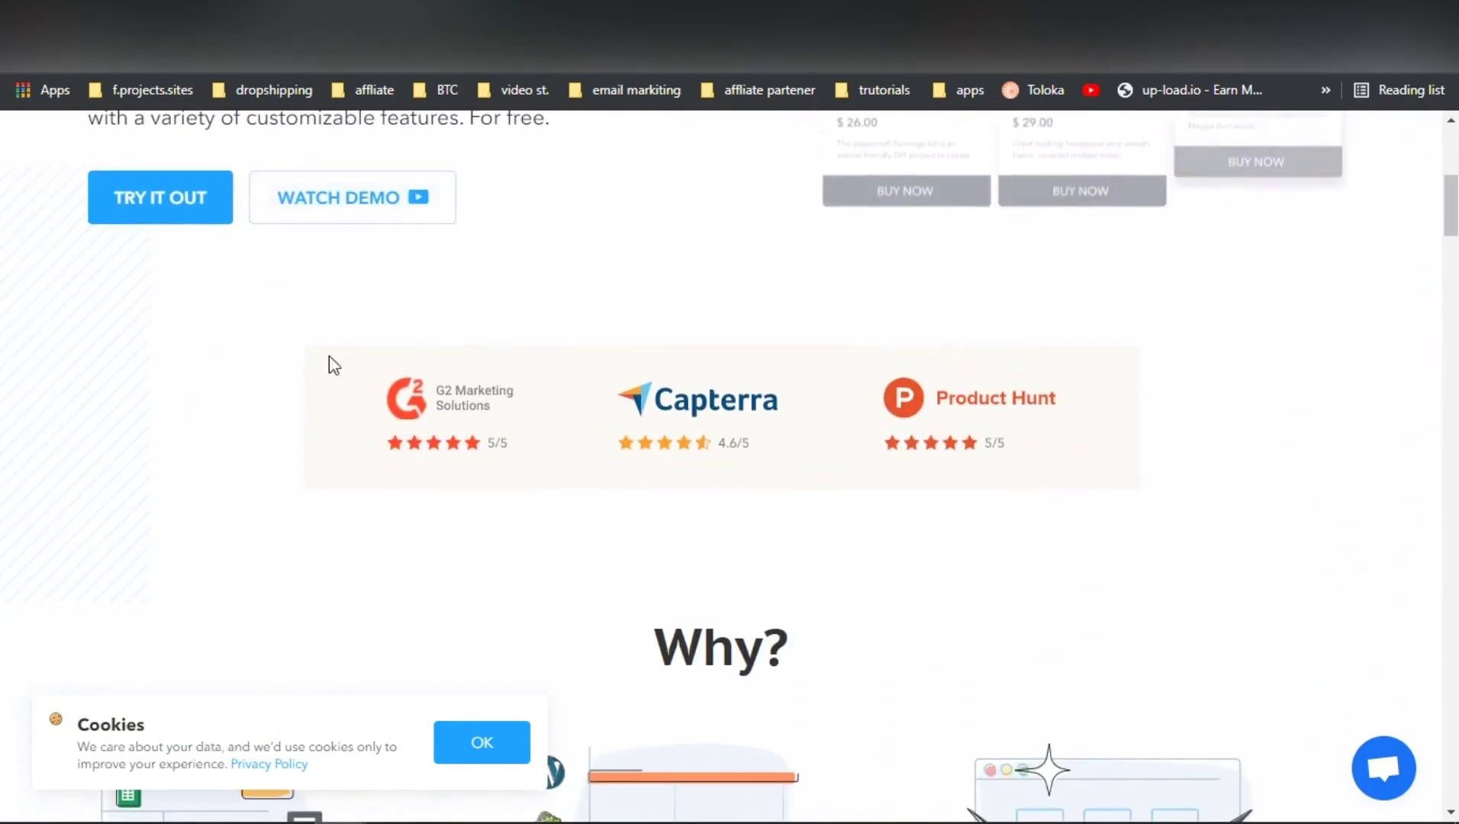
pyautogui.click(503, 754)
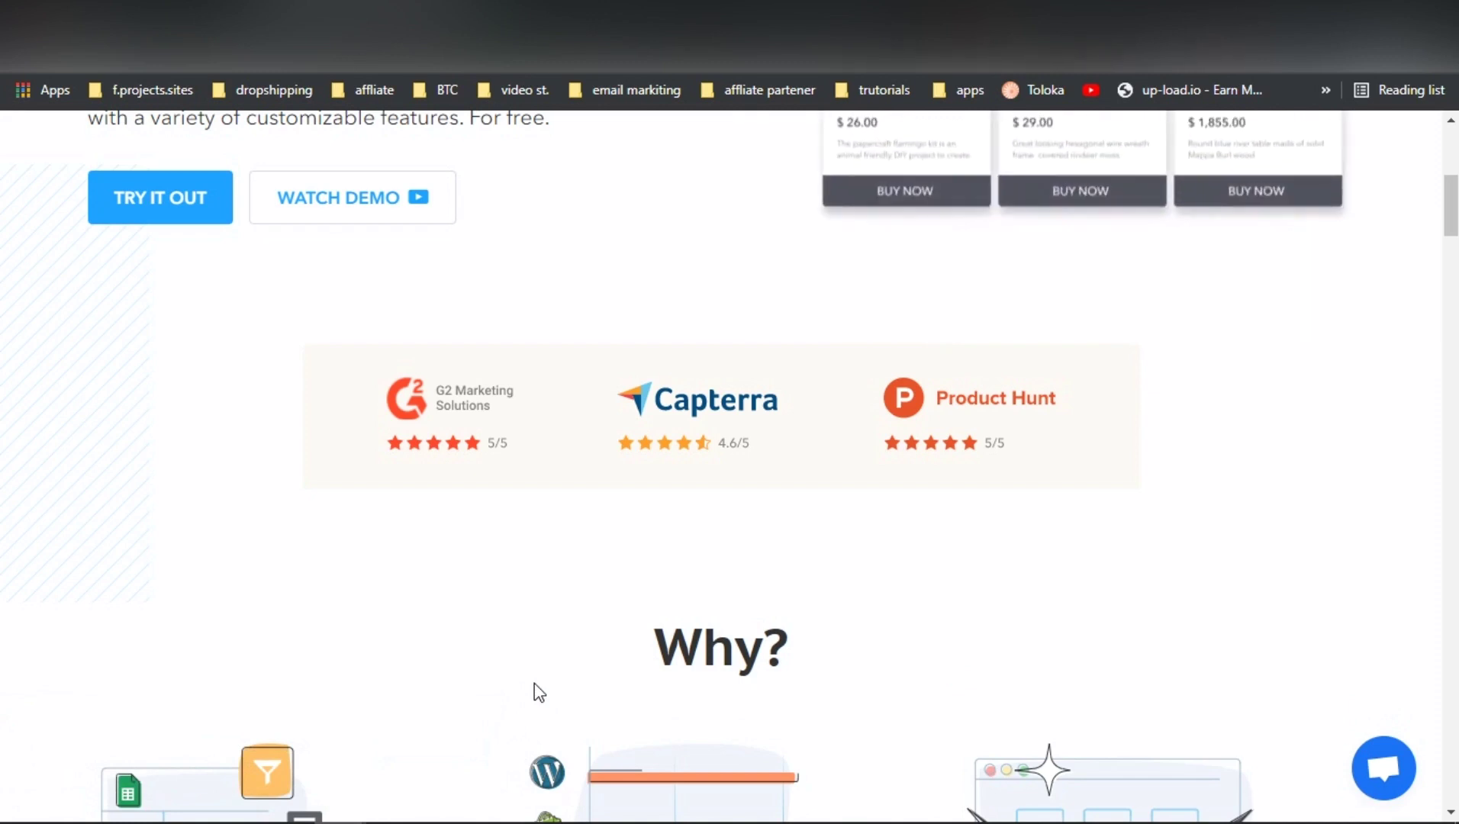
pyautogui.scroll(-5, 538, 683)
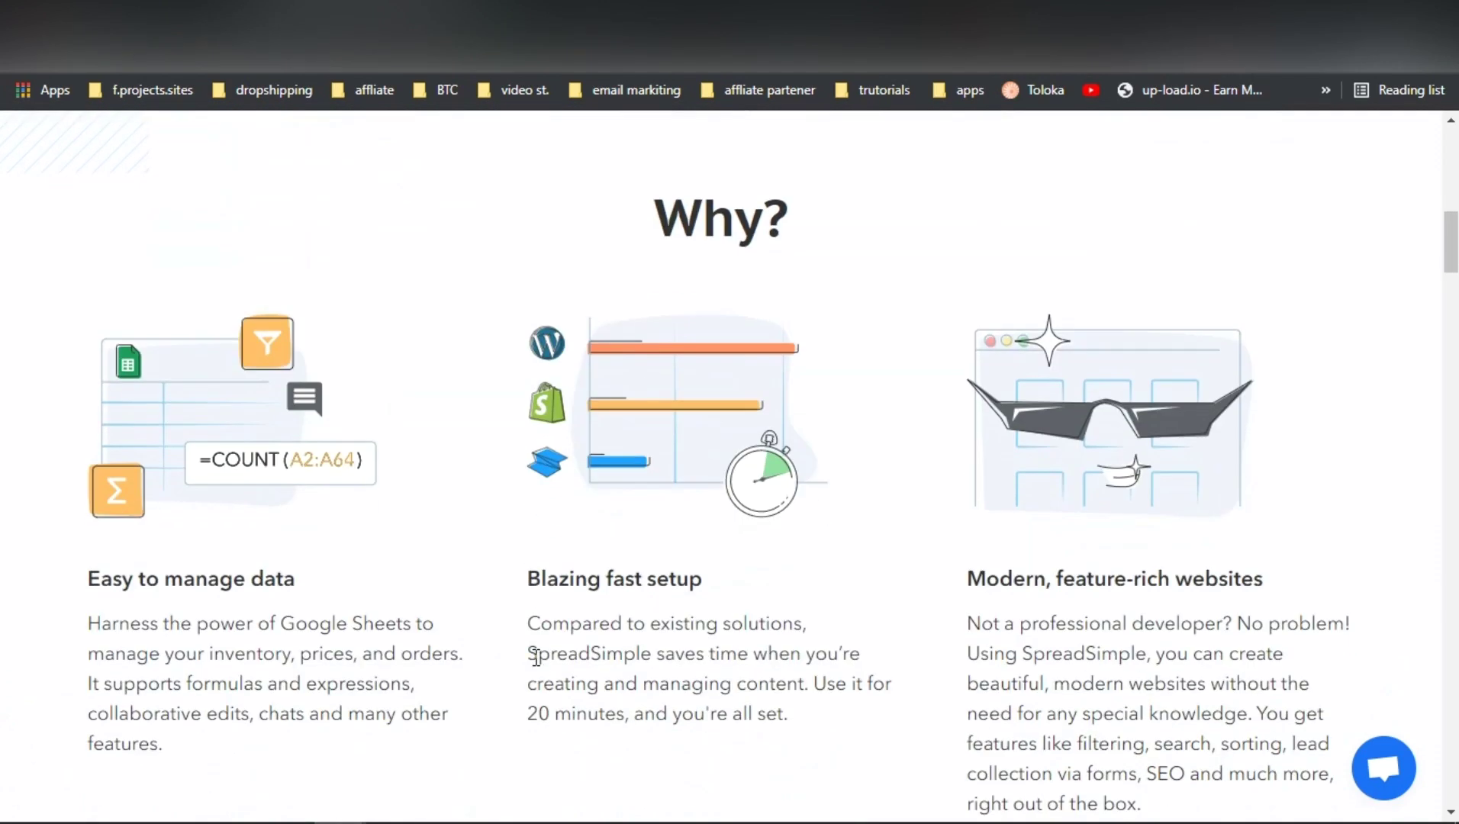
pyautogui.scroll(-10, 536, 657)
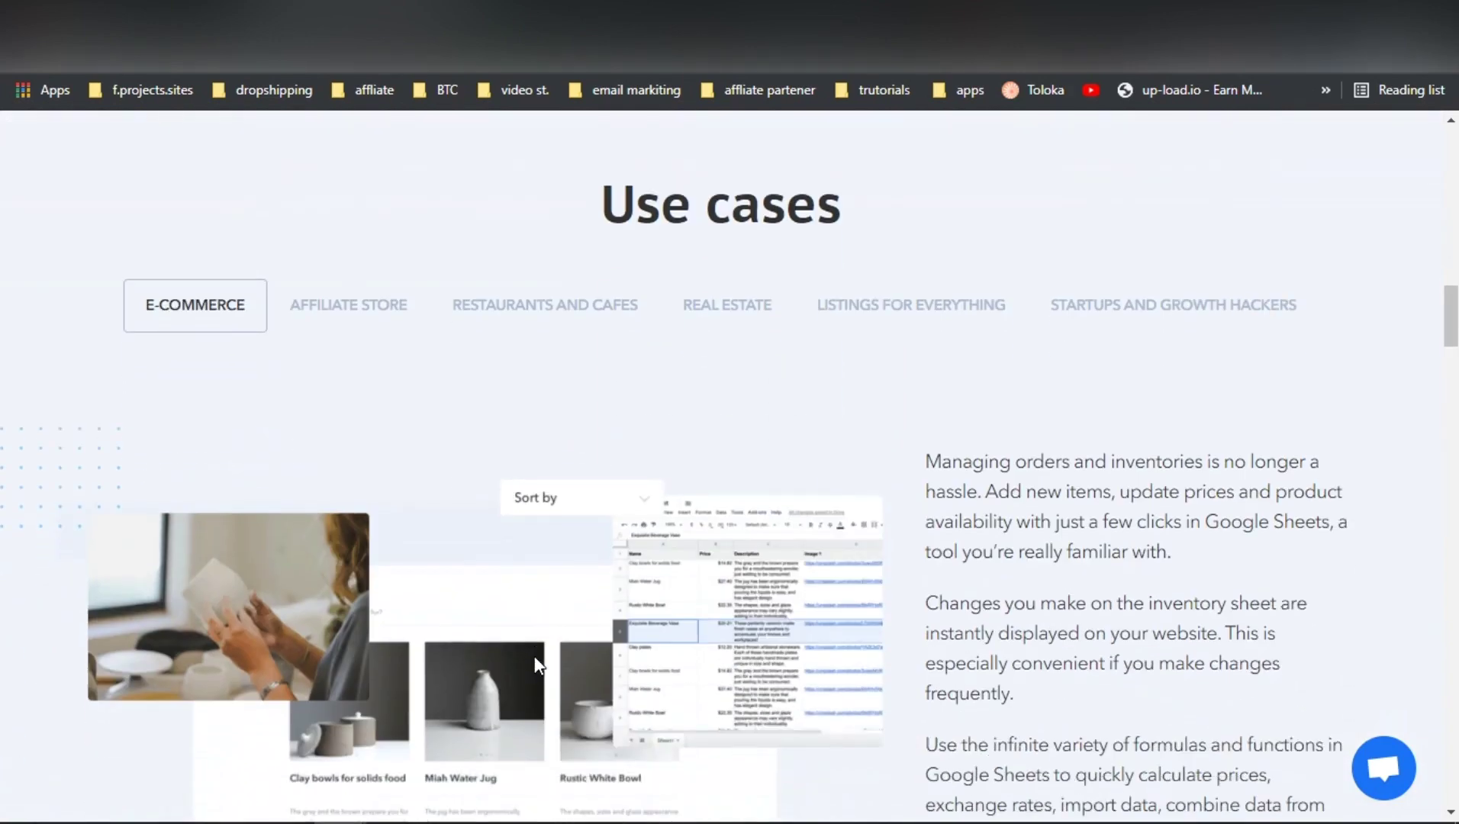
pyautogui.scroll(-6, 536, 665)
pyautogui.scroll(20, 1078, 714)
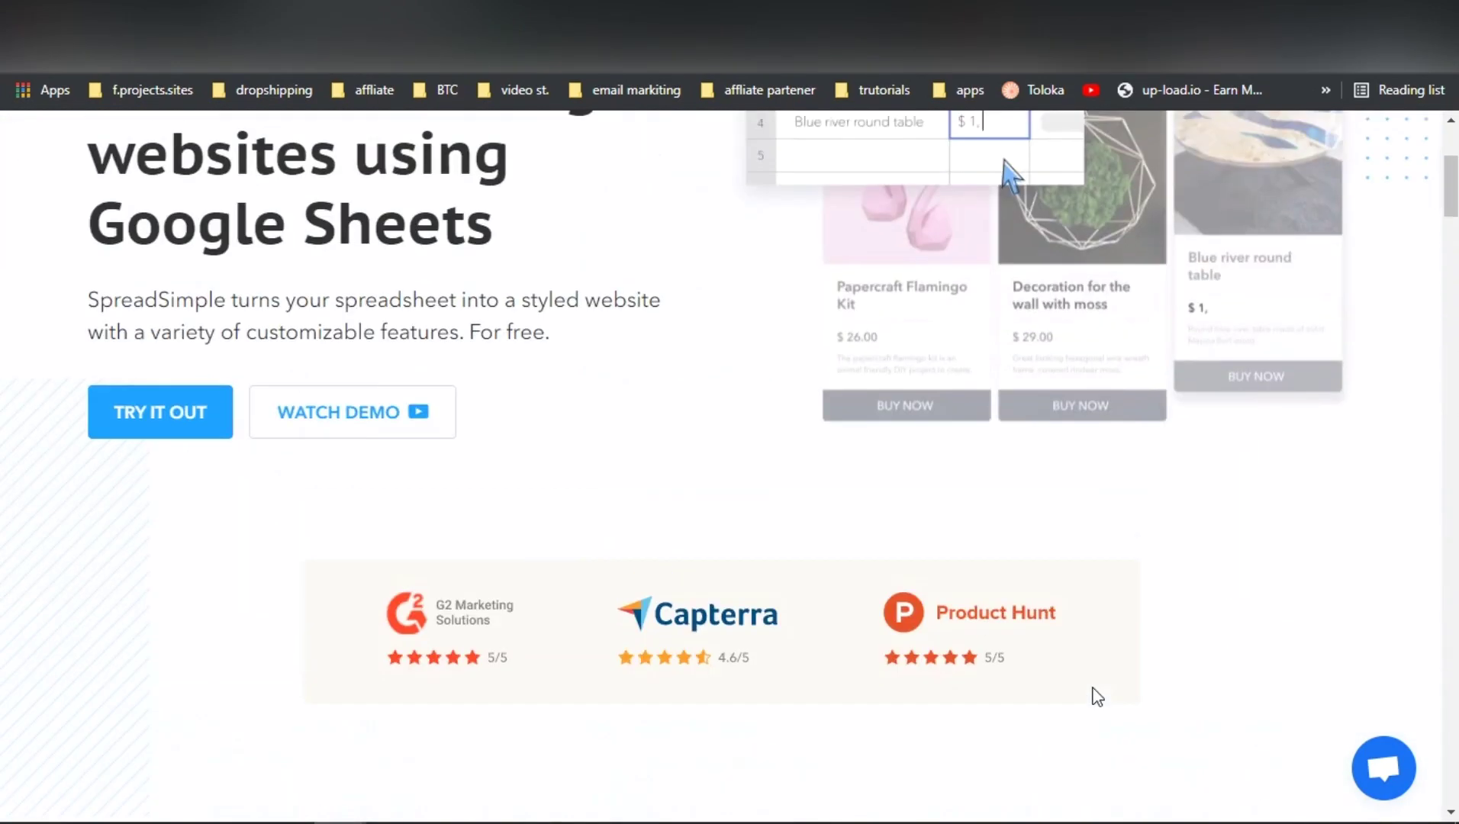
pyautogui.scroll(4, 1092, 698)
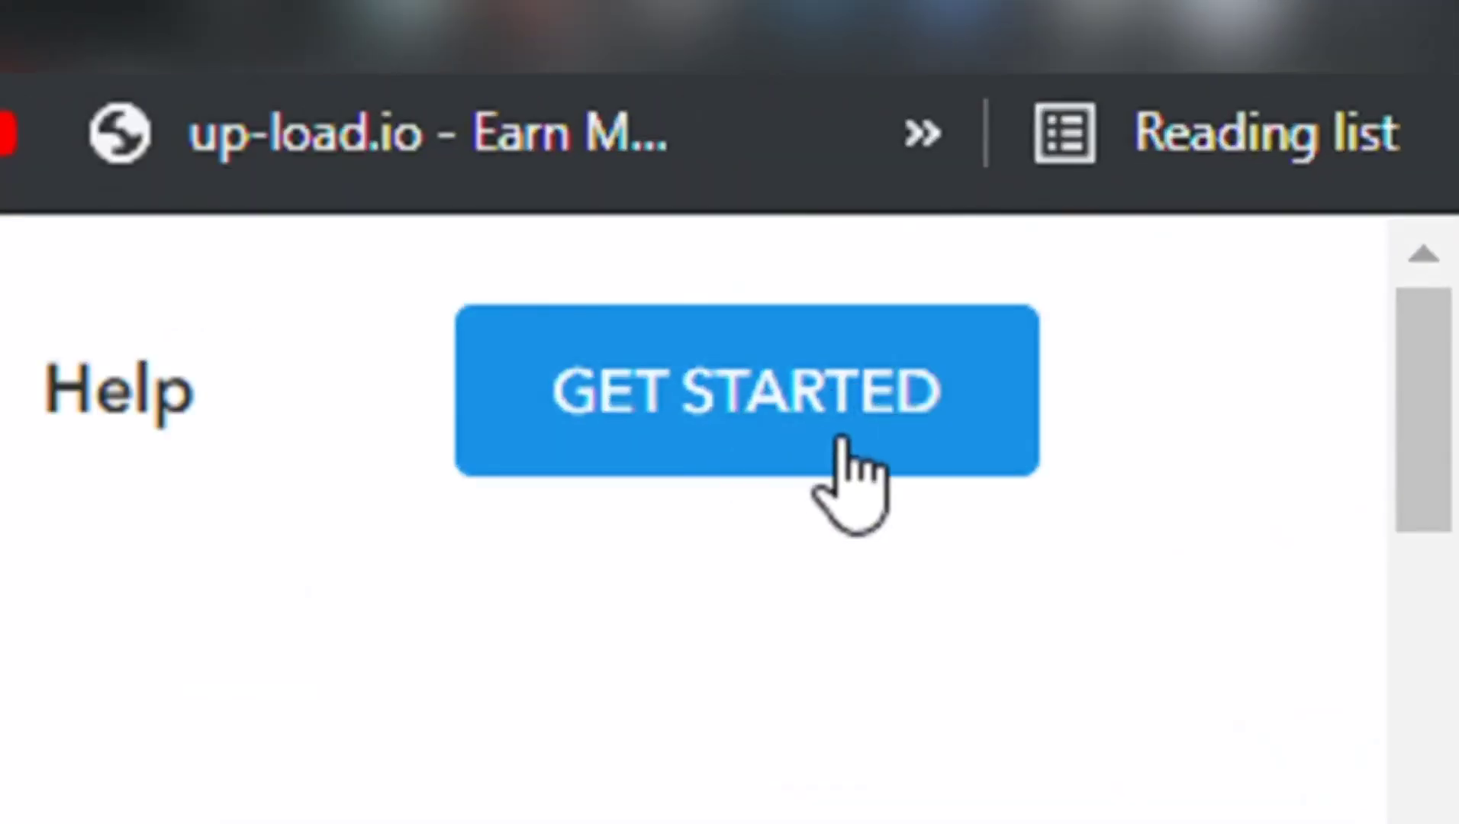
# - Get started with SpreadSimple by signing in with Google and look through the available website templates
pyautogui.click(853, 416)
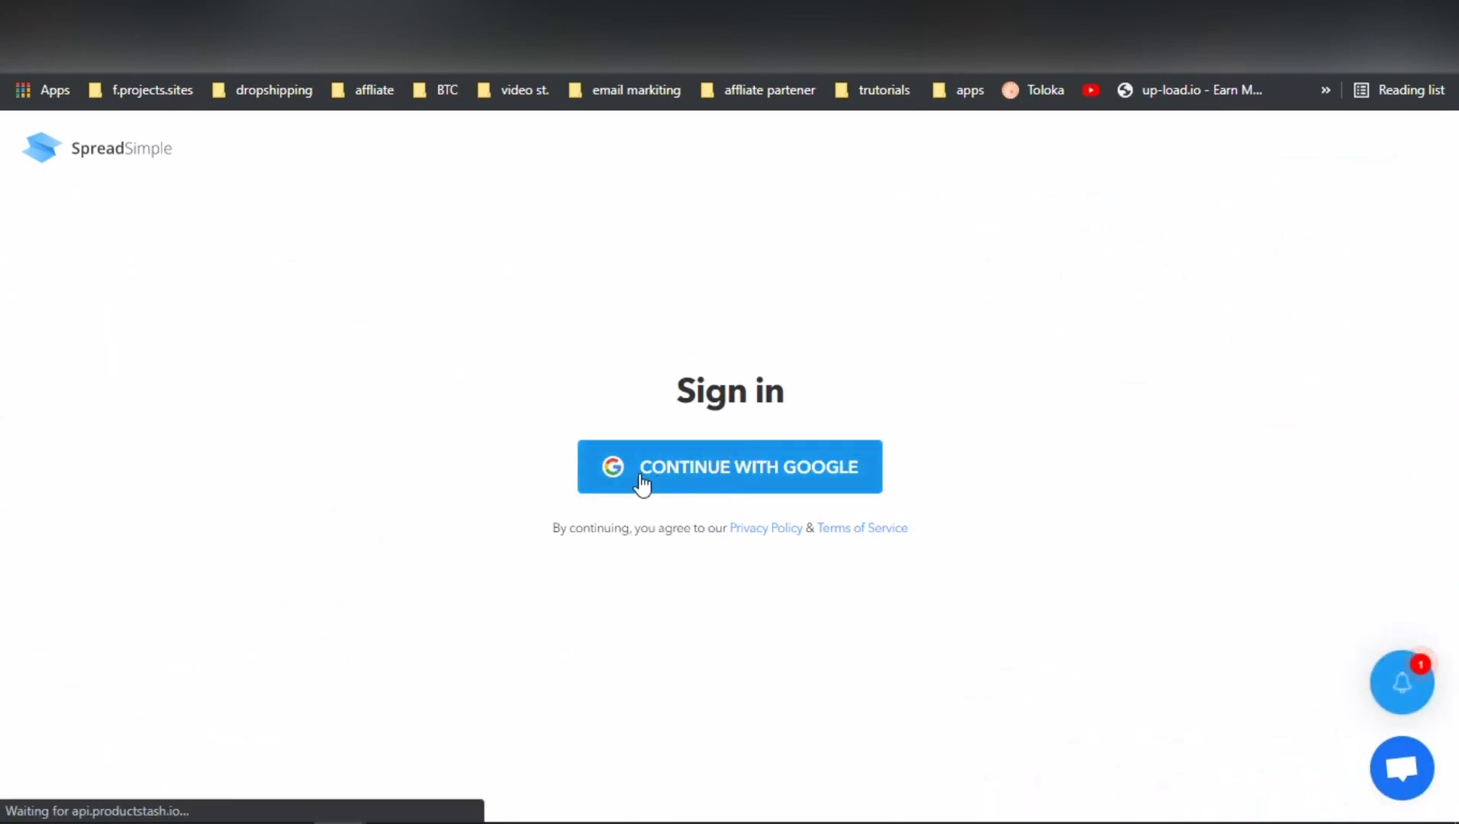
pyautogui.click(641, 472)
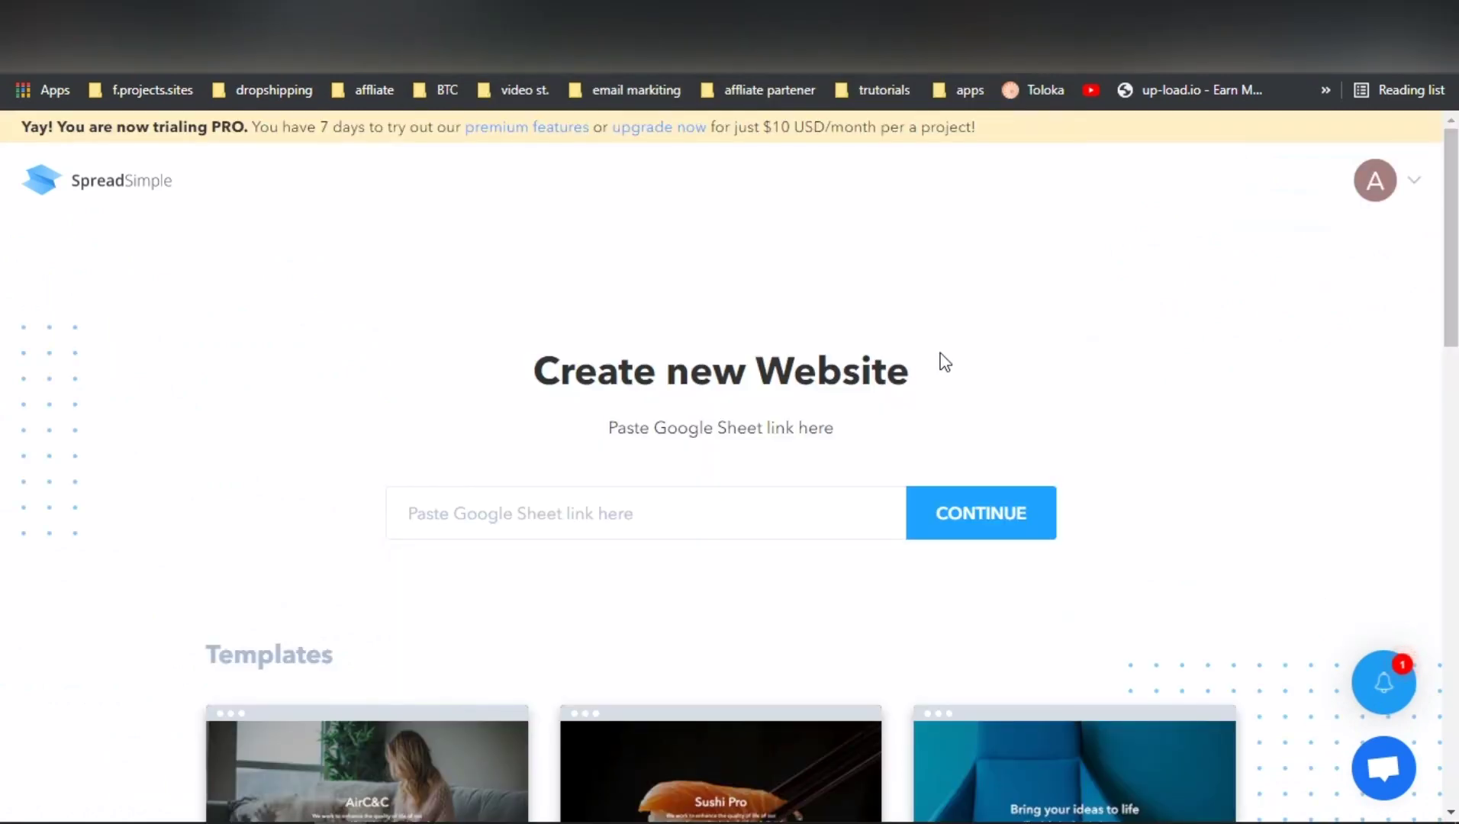
pyautogui.scroll(-9, 996, 622)
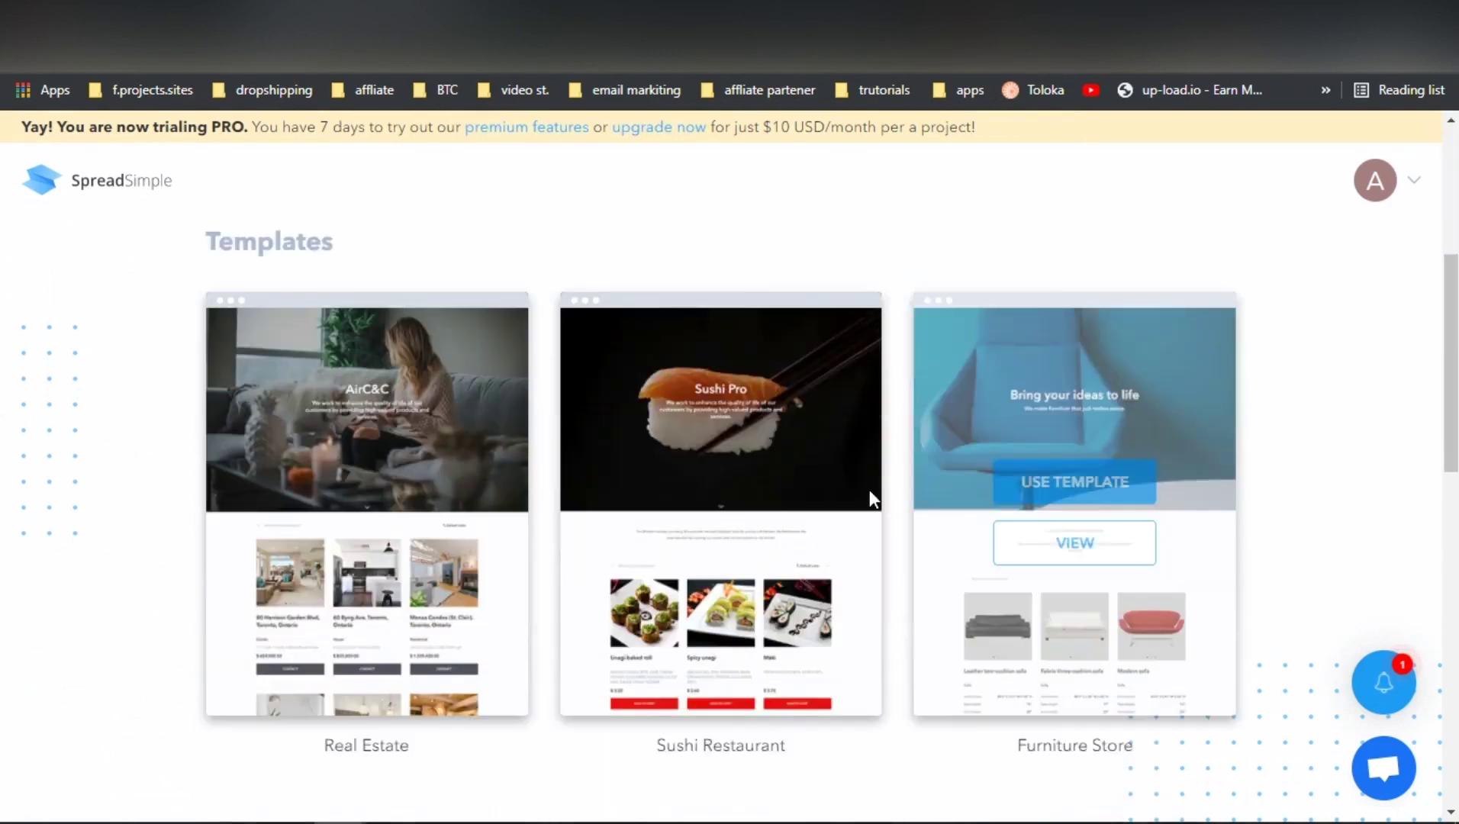
pyautogui.scroll(-2, 841, 489)
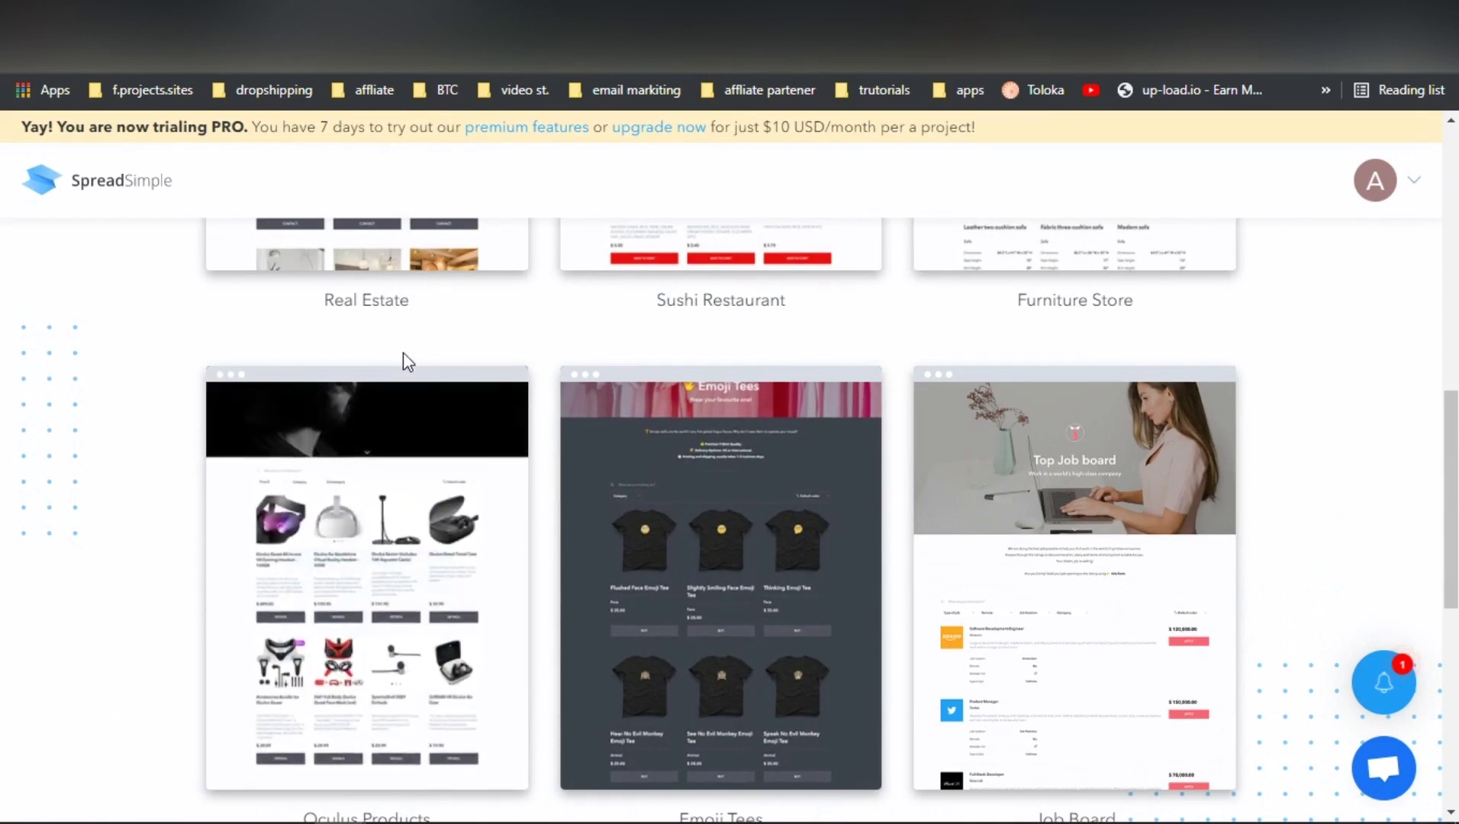
pyautogui.scroll(10, 406, 362)
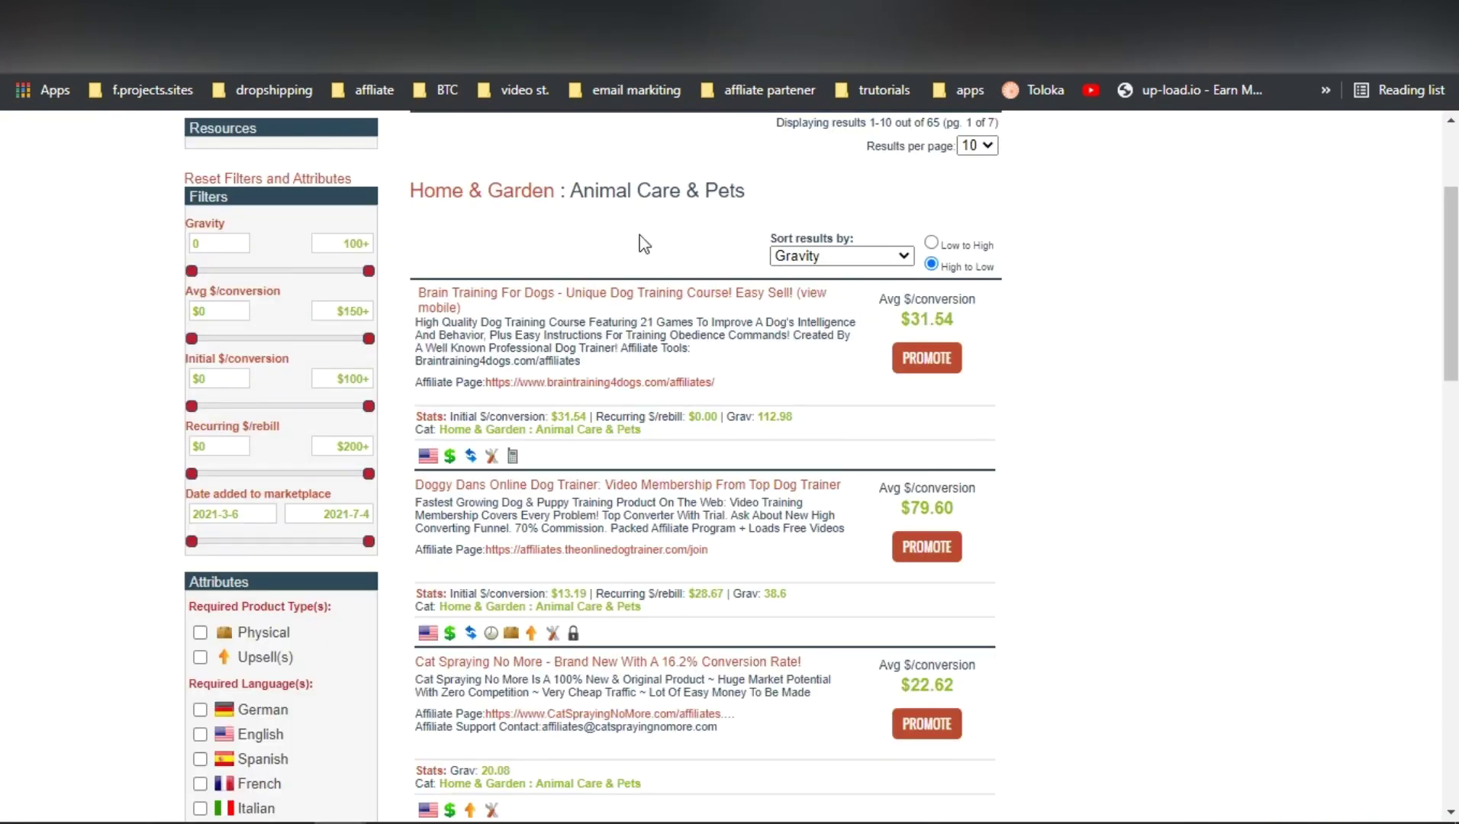
# - Review the Animal Care & Pets product offers and the category list in the ClickBank marketplace
pyautogui.scroll(4, 639, 245)
pyautogui.scroll(-2, 633, 293)
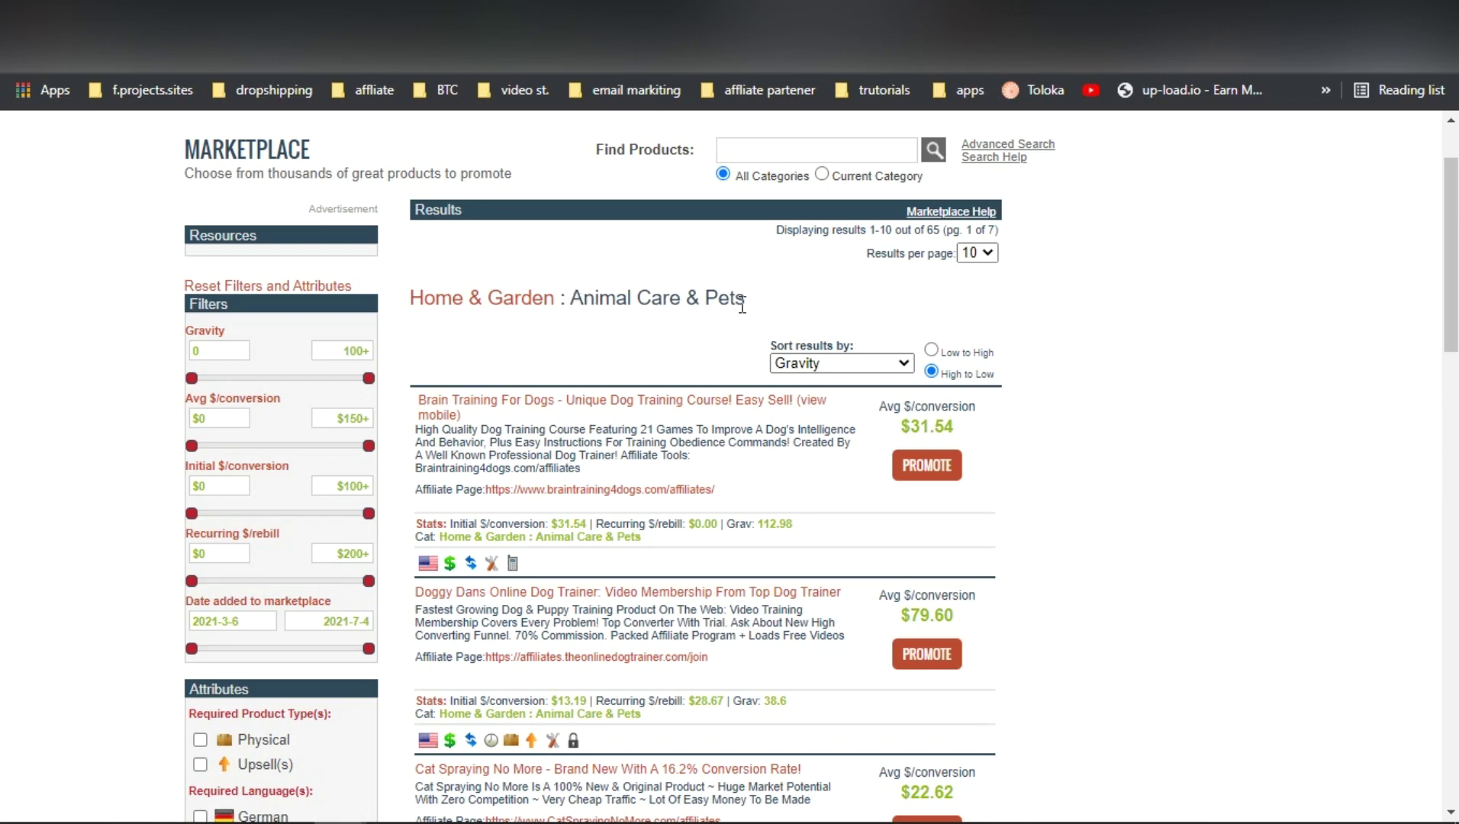
pyautogui.scroll(-3, 656, 412)
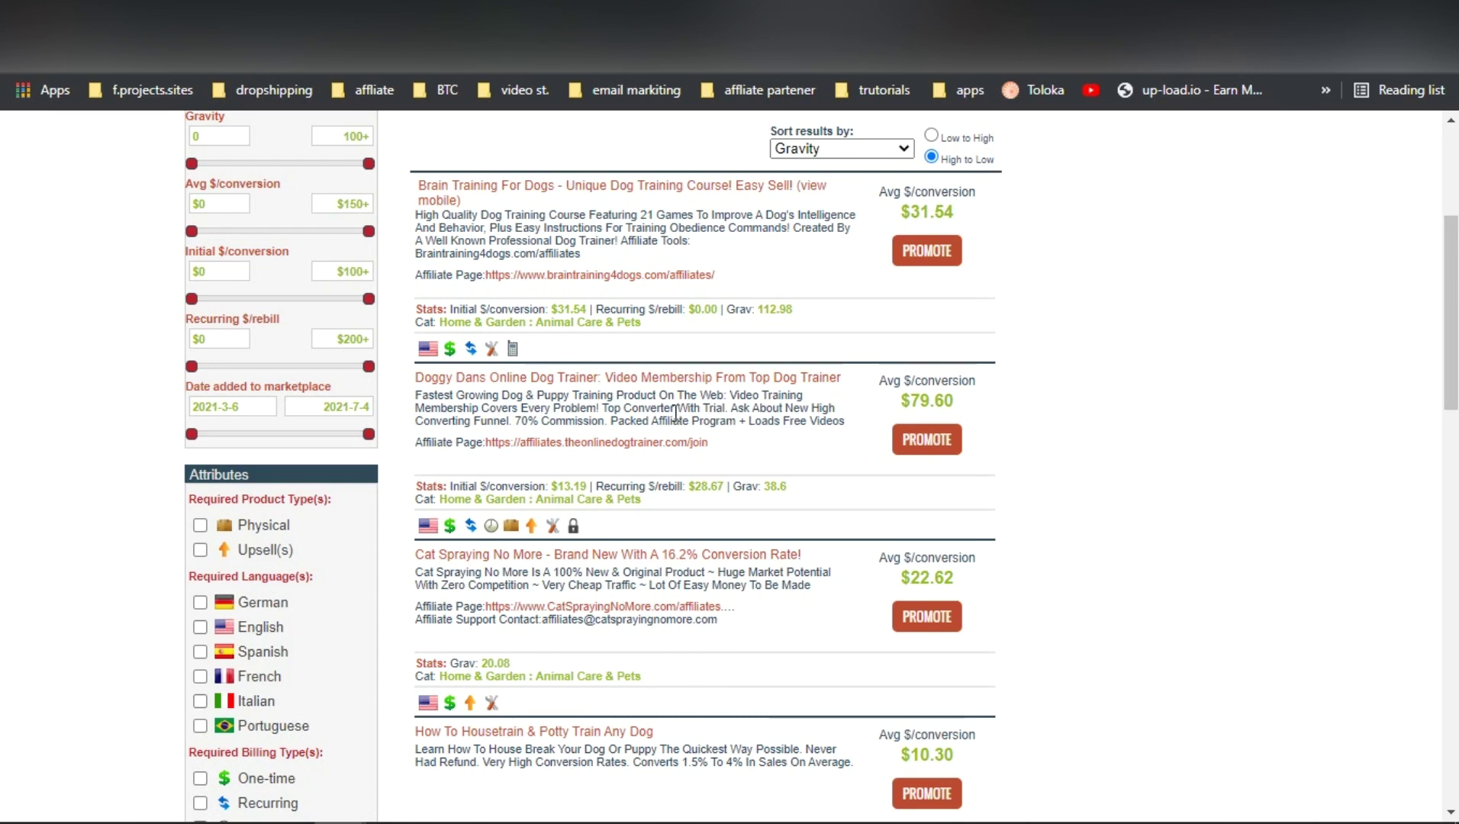
pyautogui.scroll(-8, 328, 546)
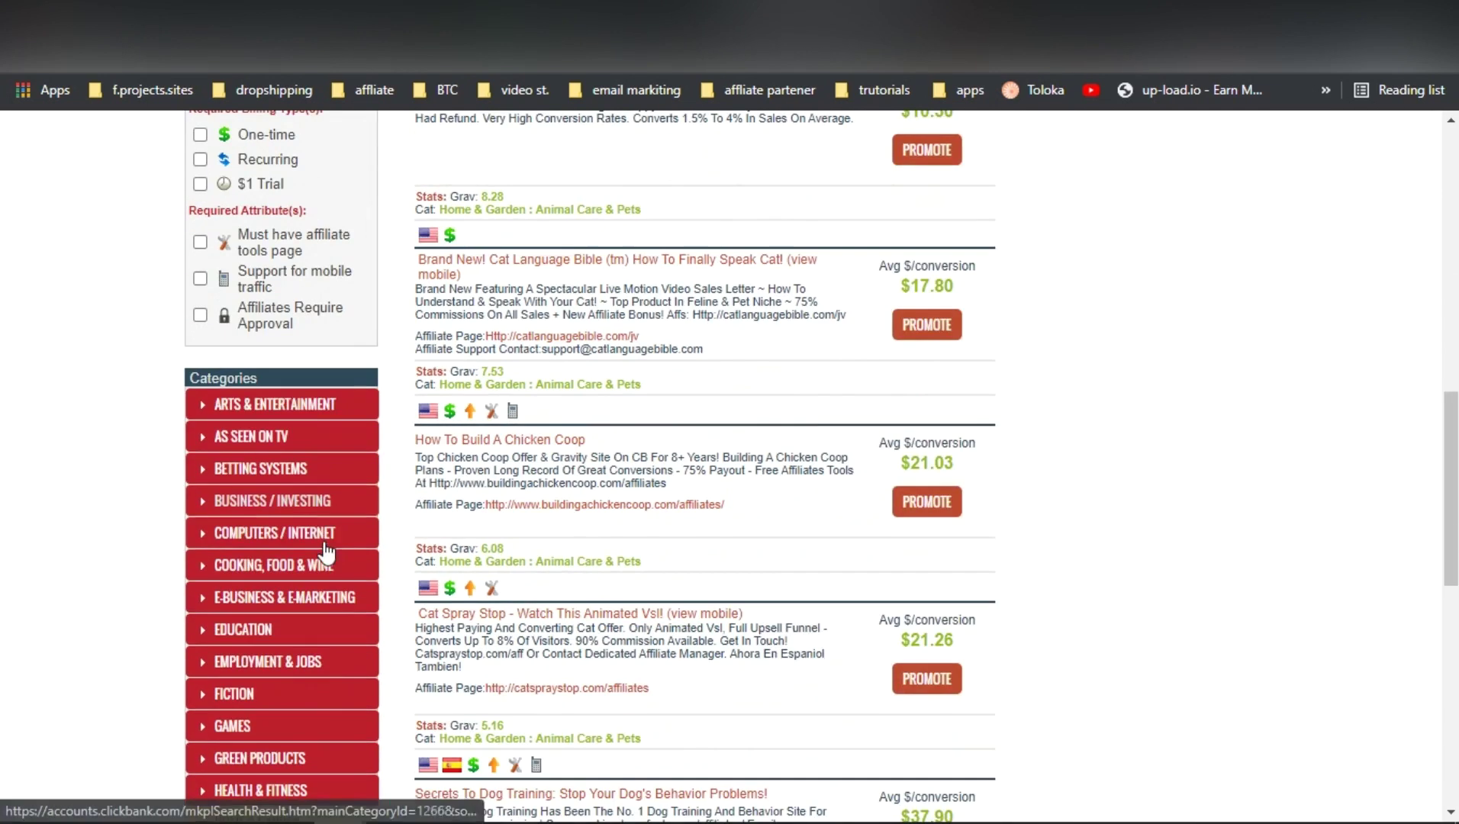
pyautogui.scroll(15, 661, 378)
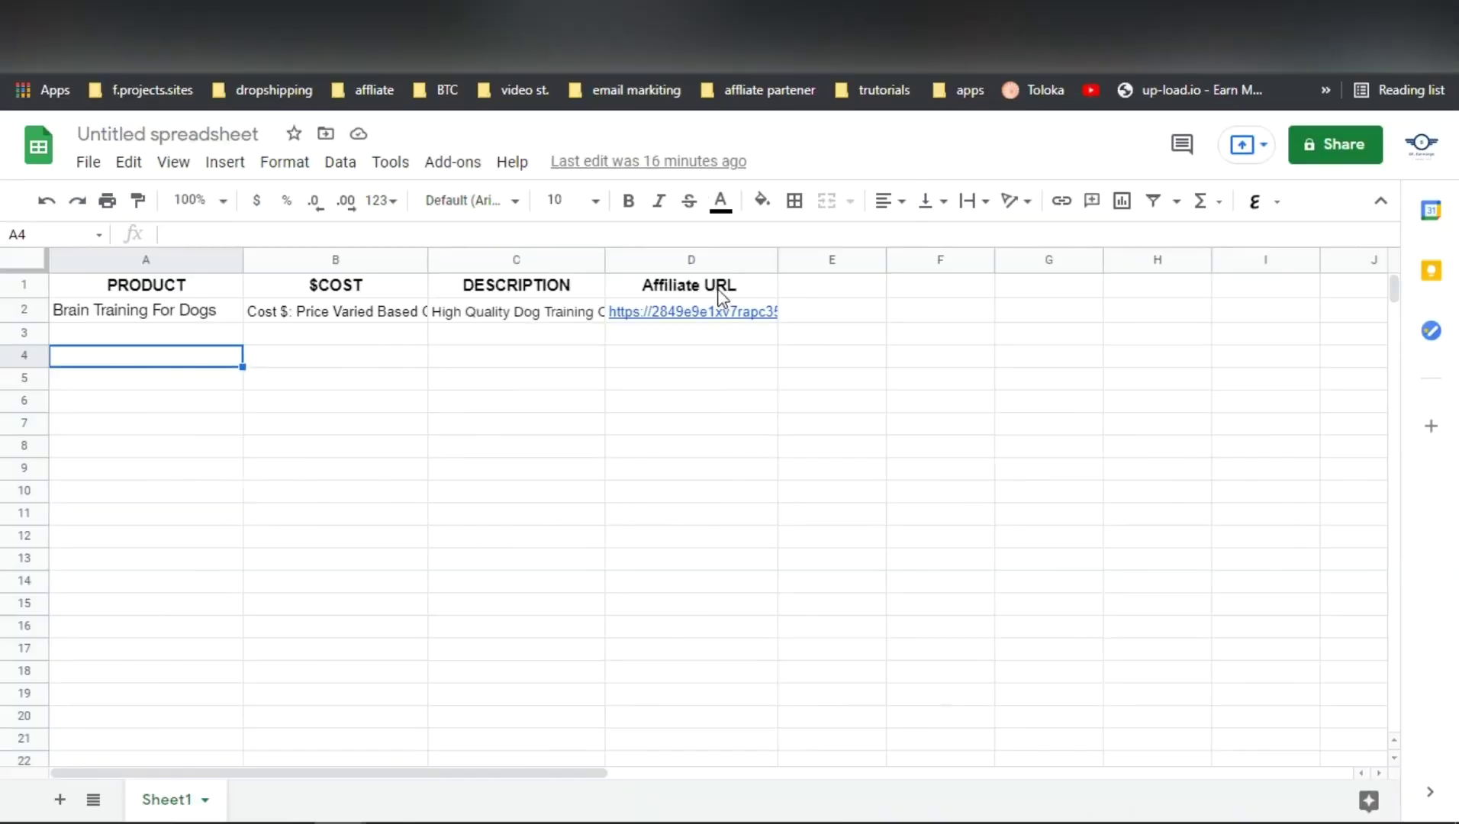
# - In the Google Sheets product spreadsheet, inspect row 2's product, cost, description and affiliate URL entries
pyautogui.click(138, 312)
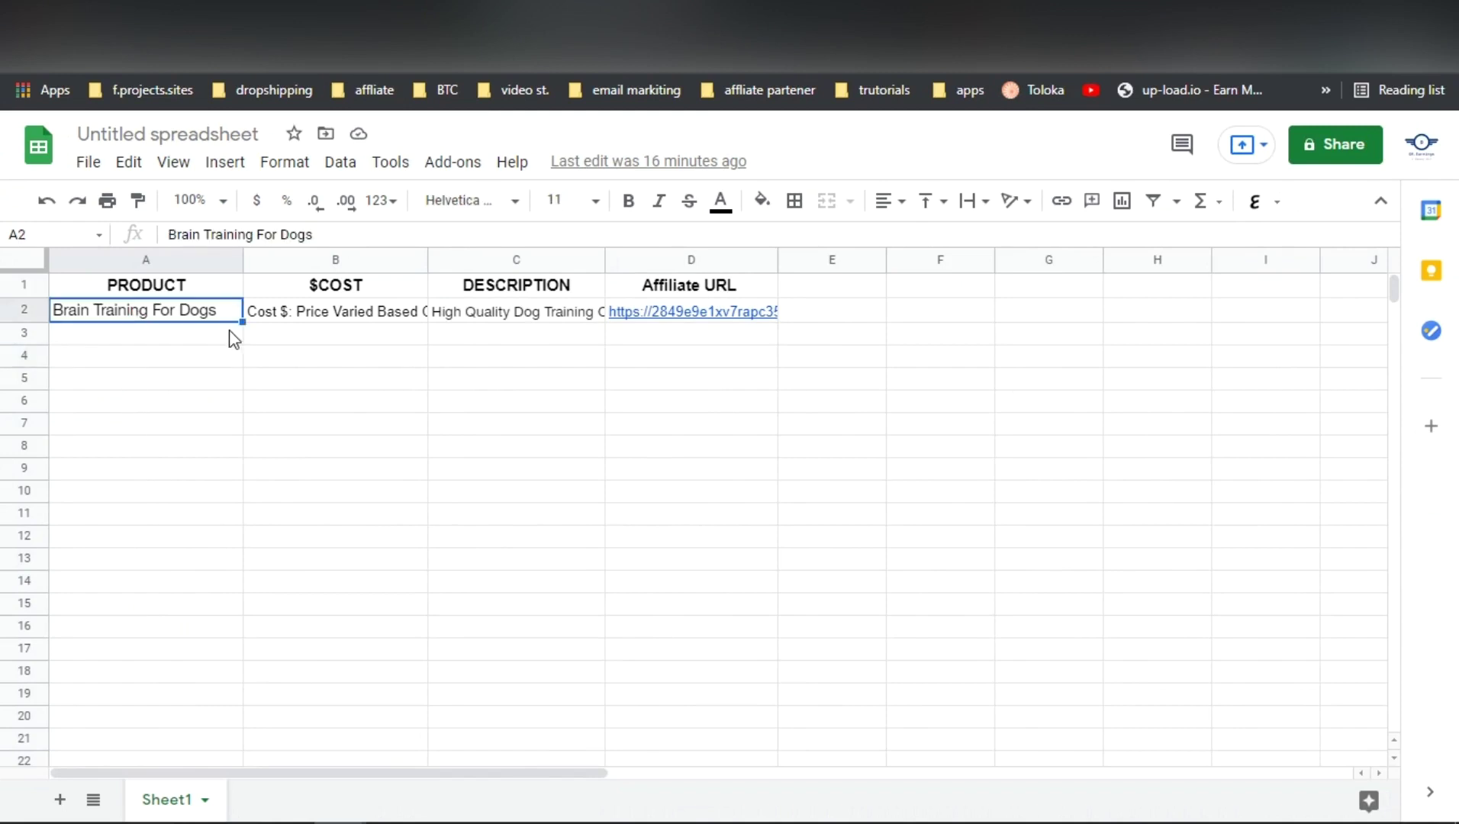
pyautogui.click(278, 319)
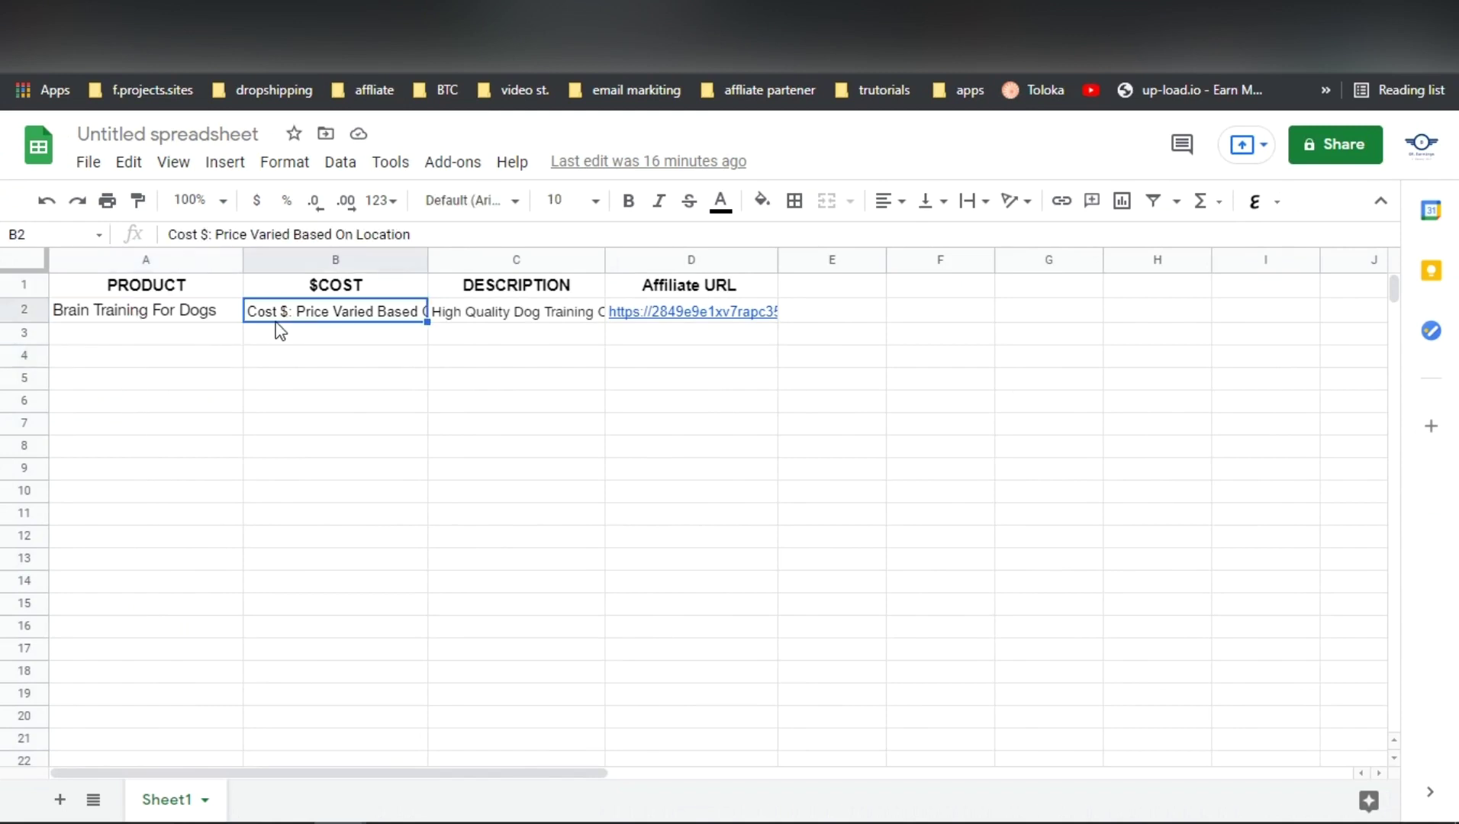
pyautogui.click(488, 321)
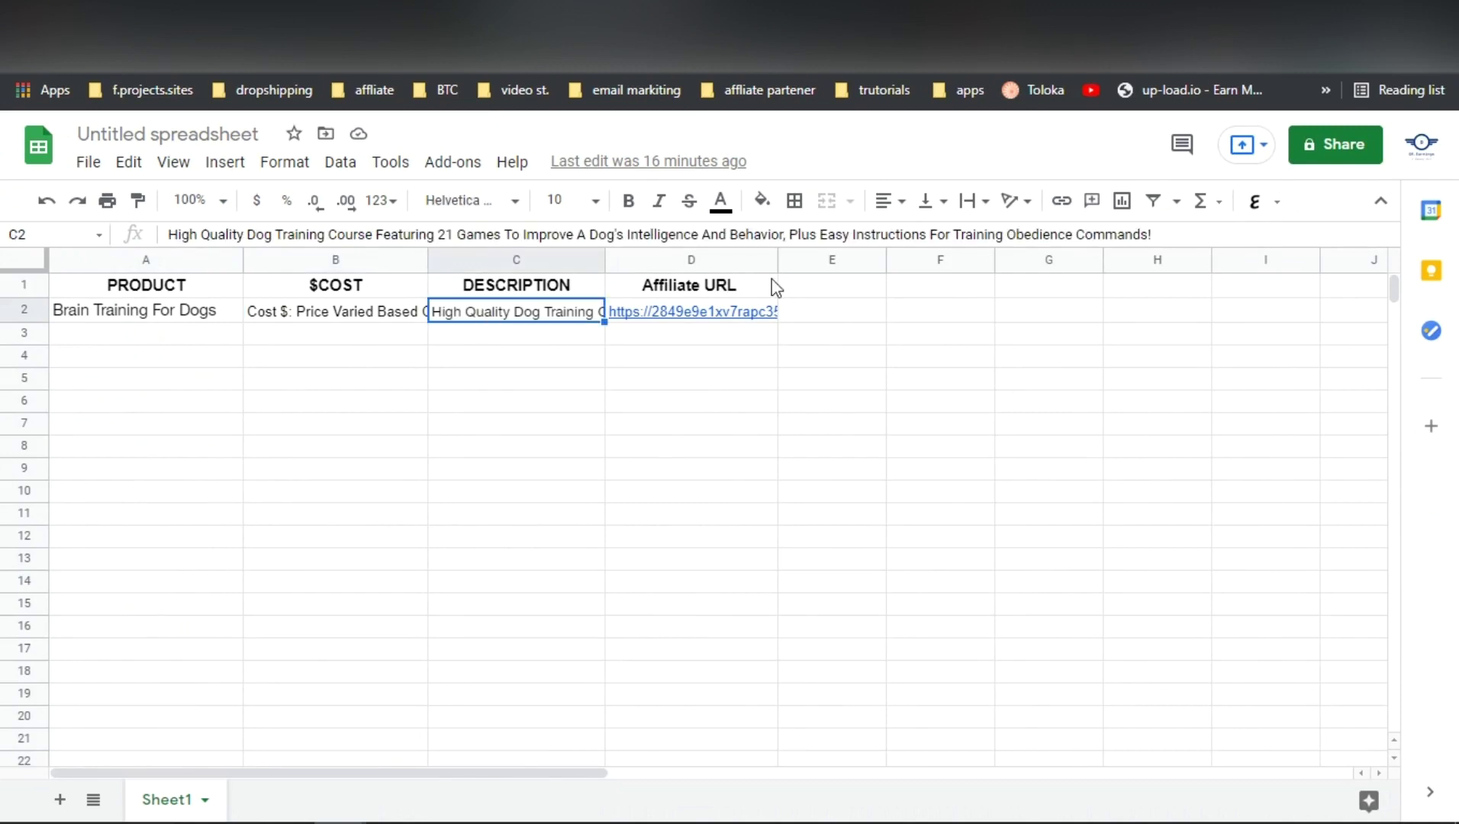
pyautogui.moveTo(734, 318)
# - Copy the product name "Doggy Dans Online Dog Trainer" from the ClickBank marketplace into cell A3 of the spreadsheet and remove its link
pyautogui.click(90, 343)
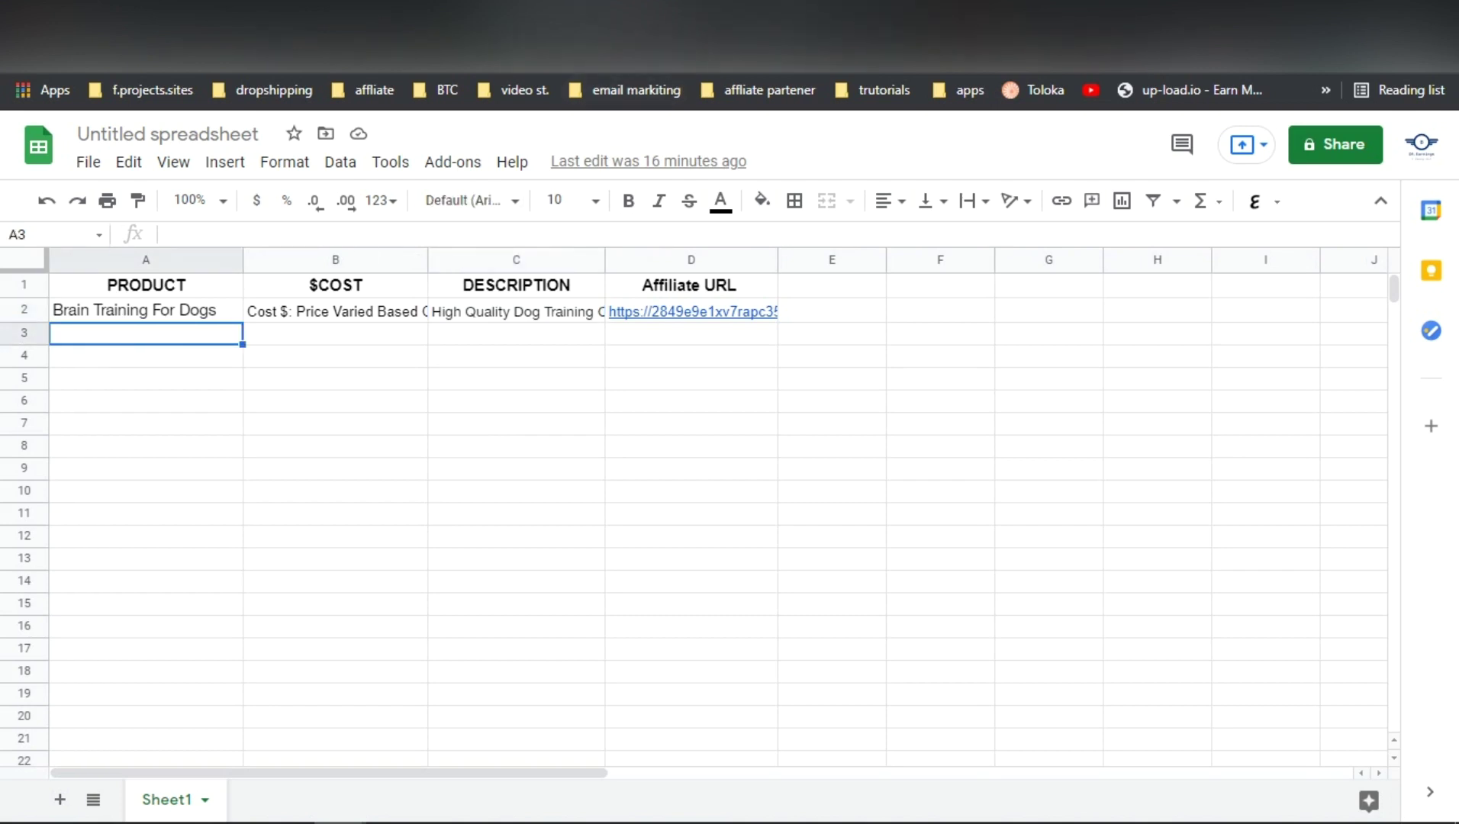
pyautogui.hotkey('ctrl', 'Tab')
pyautogui.scroll(-3, 511, 434)
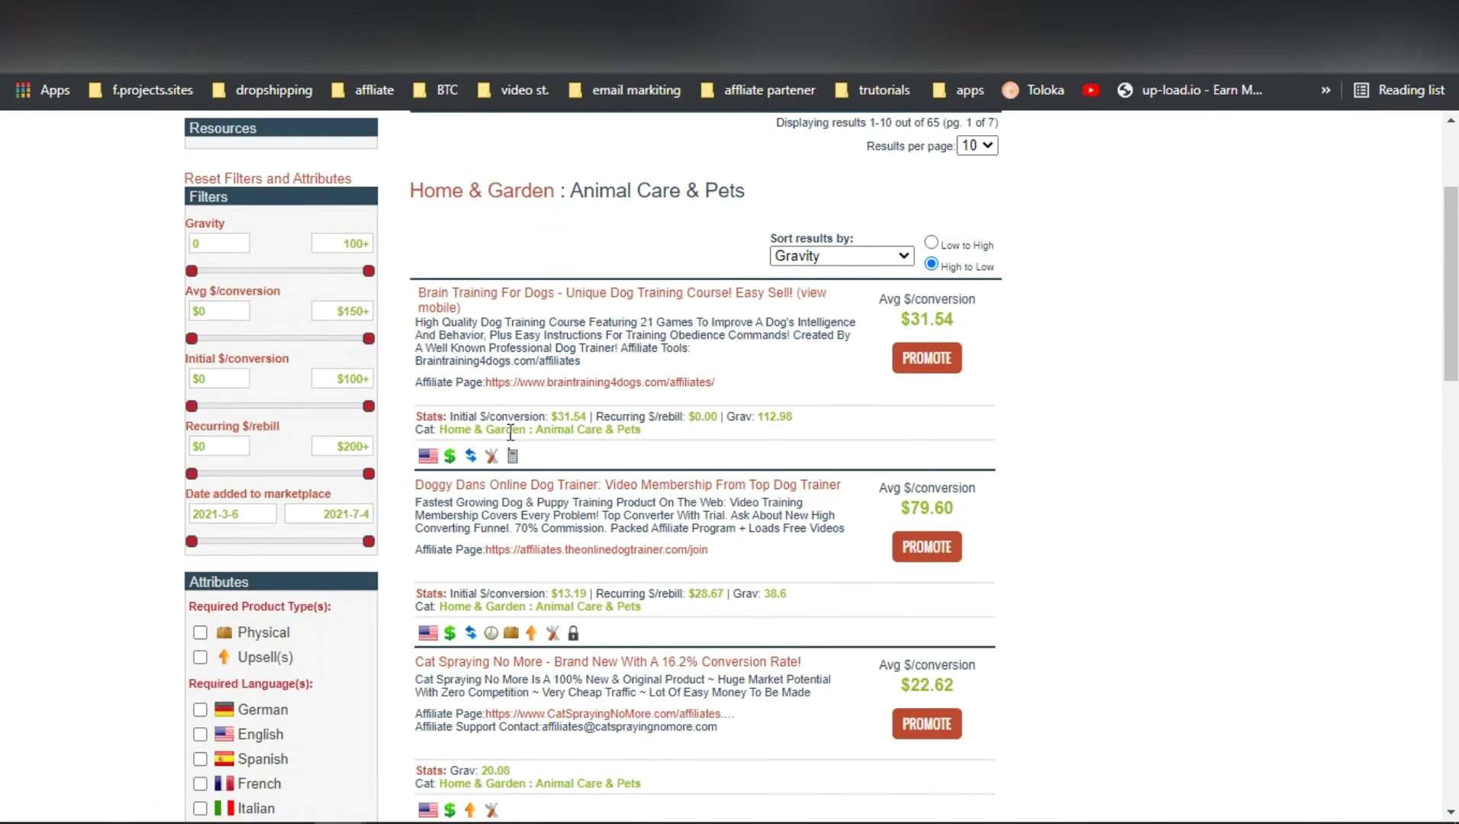
pyautogui.scroll(-3, 511, 433)
pyautogui.moveTo(413, 269); pyautogui.dragTo(598, 272)
pyautogui.hotkey('ctrl', 'c')
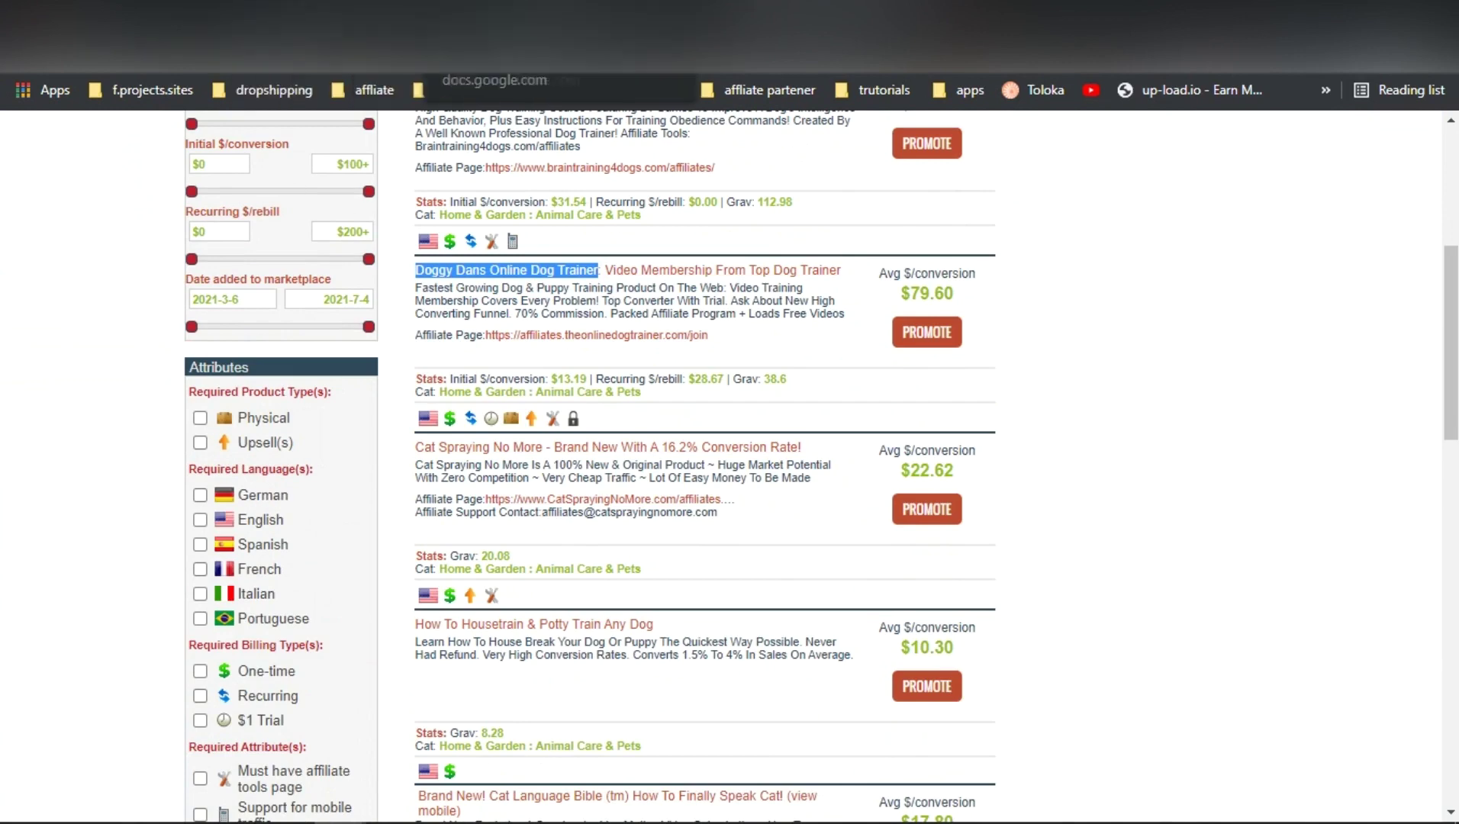
pyautogui.click(519, 19)
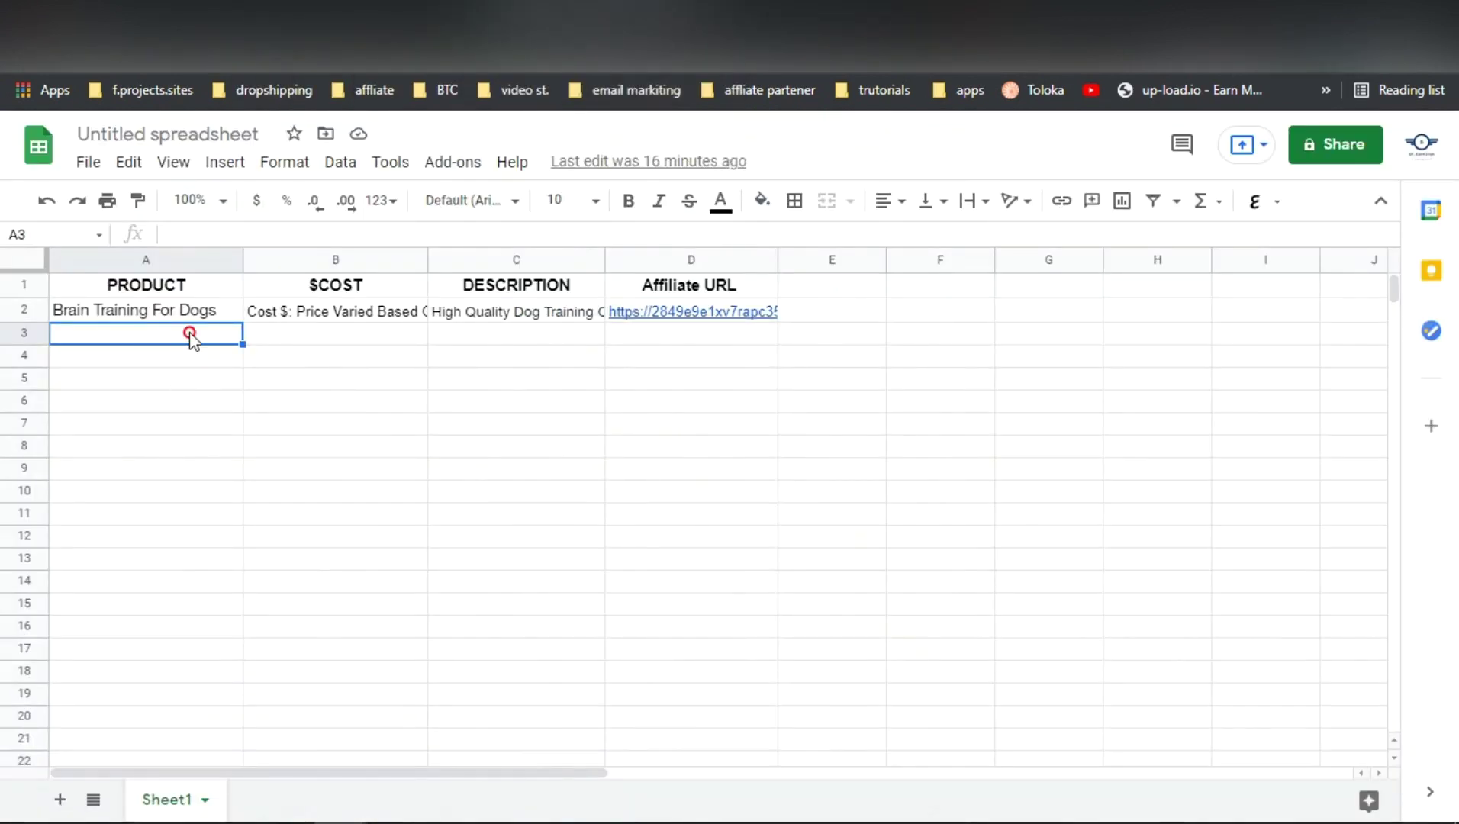
pyautogui.hotkey('ctrl', 'v')
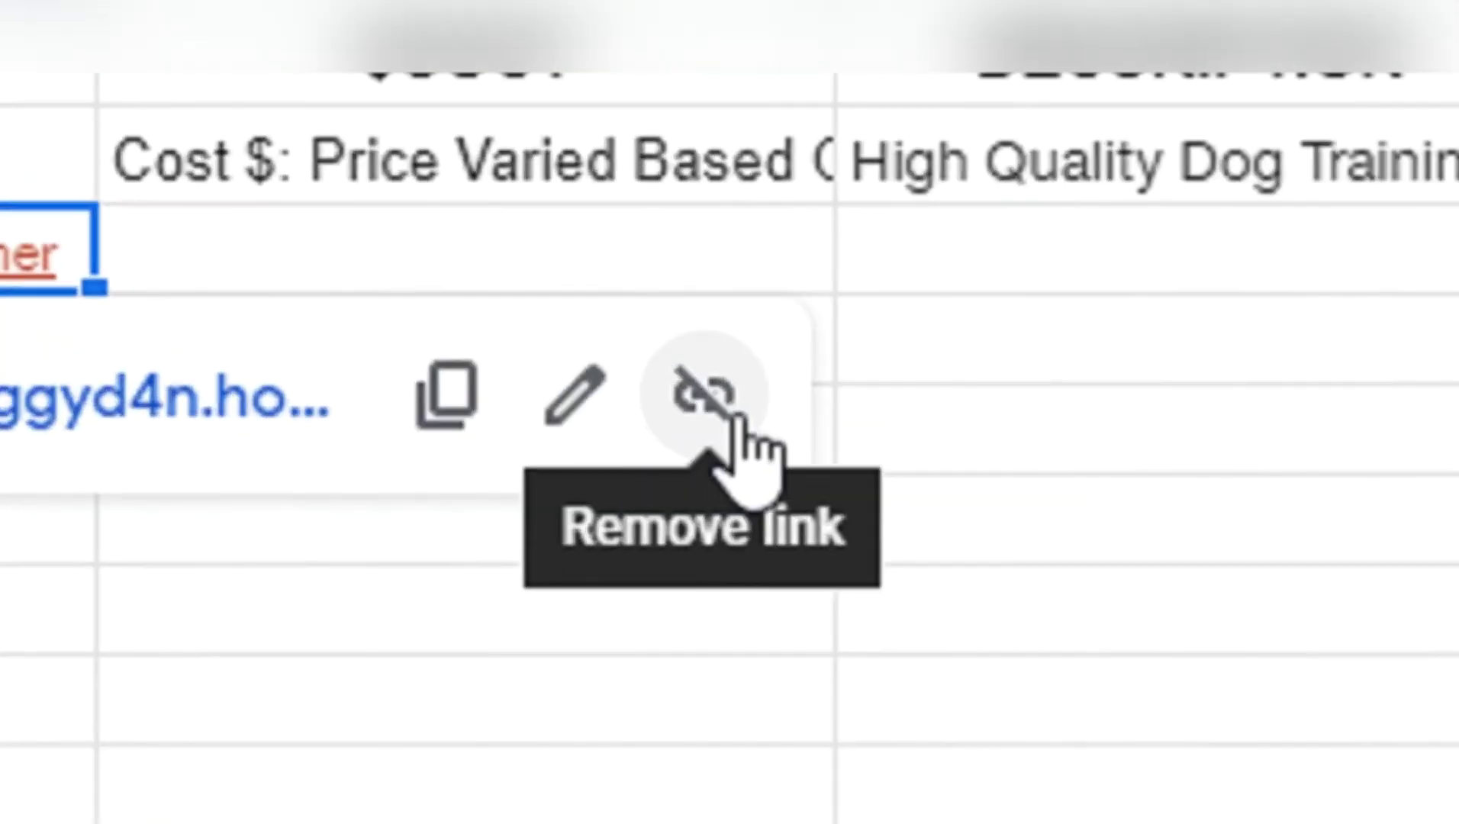
pyautogui.click(396, 372)
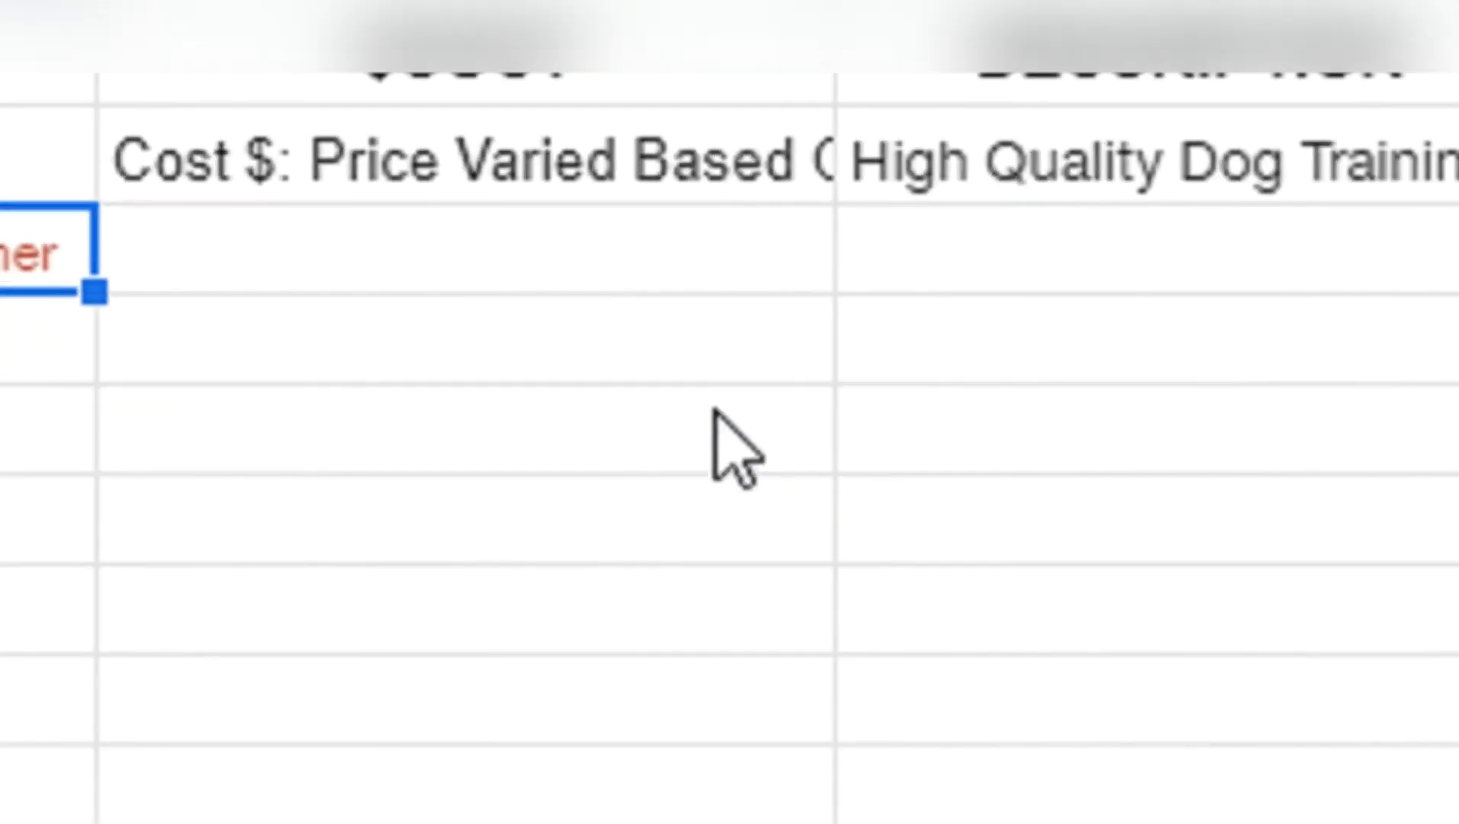
# - Format the product name in A3 as black text at font size 11
pyautogui.tripleClick(376, 260)
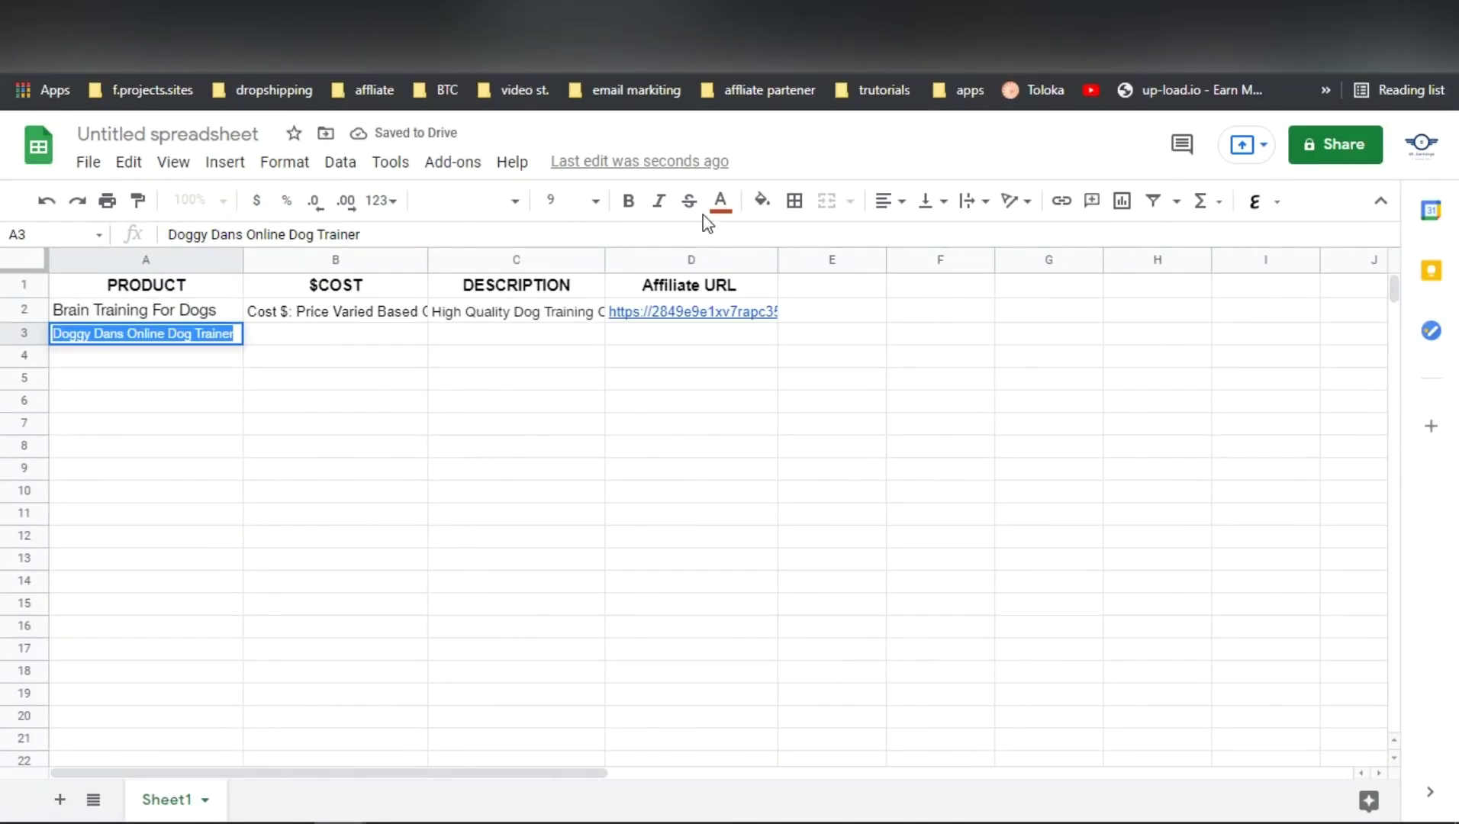
pyautogui.click(719, 201)
pyautogui.click(728, 274)
pyautogui.click(565, 201)
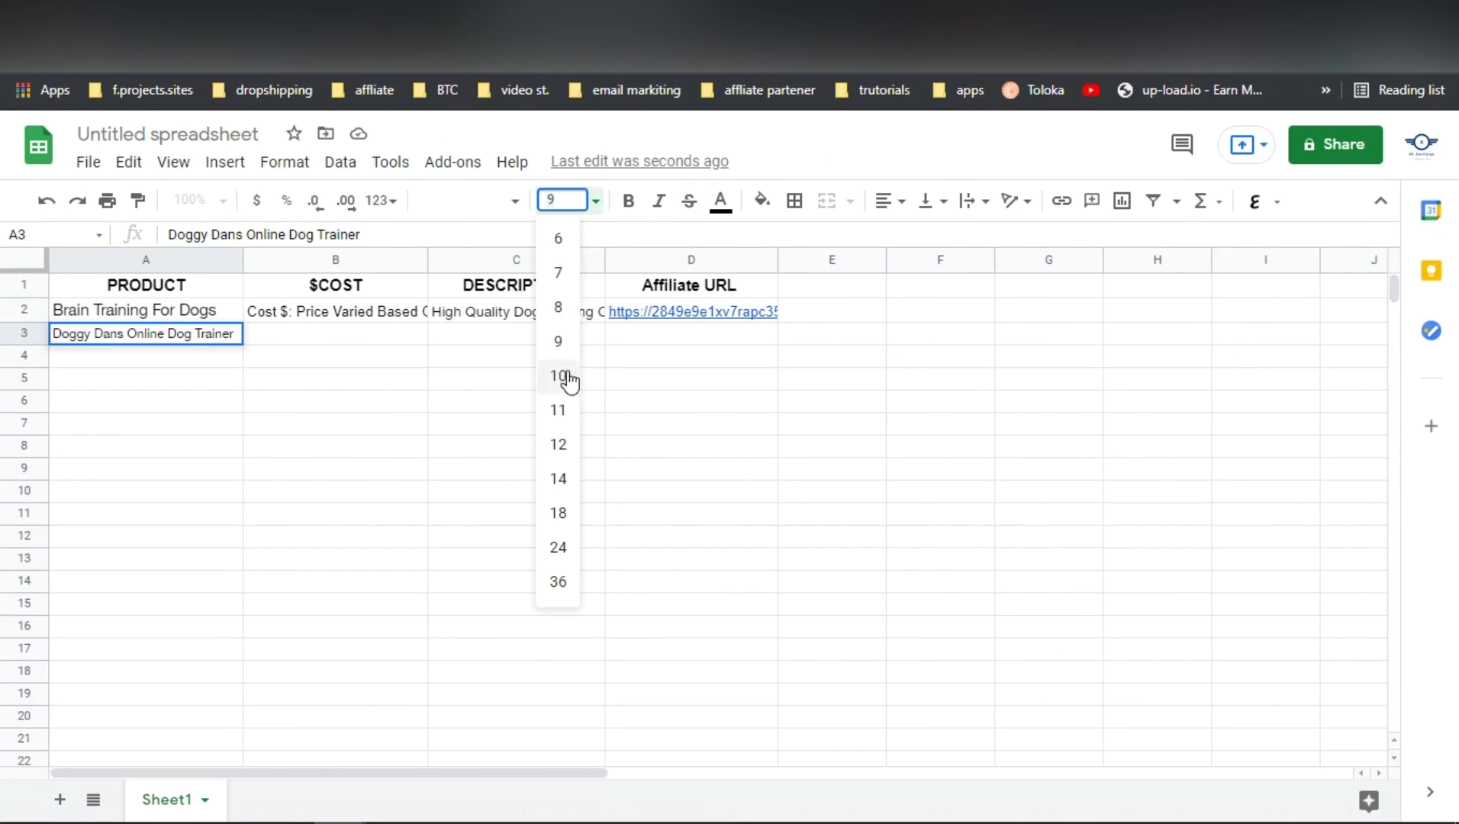
pyautogui.click(571, 376)
pyautogui.click(563, 201)
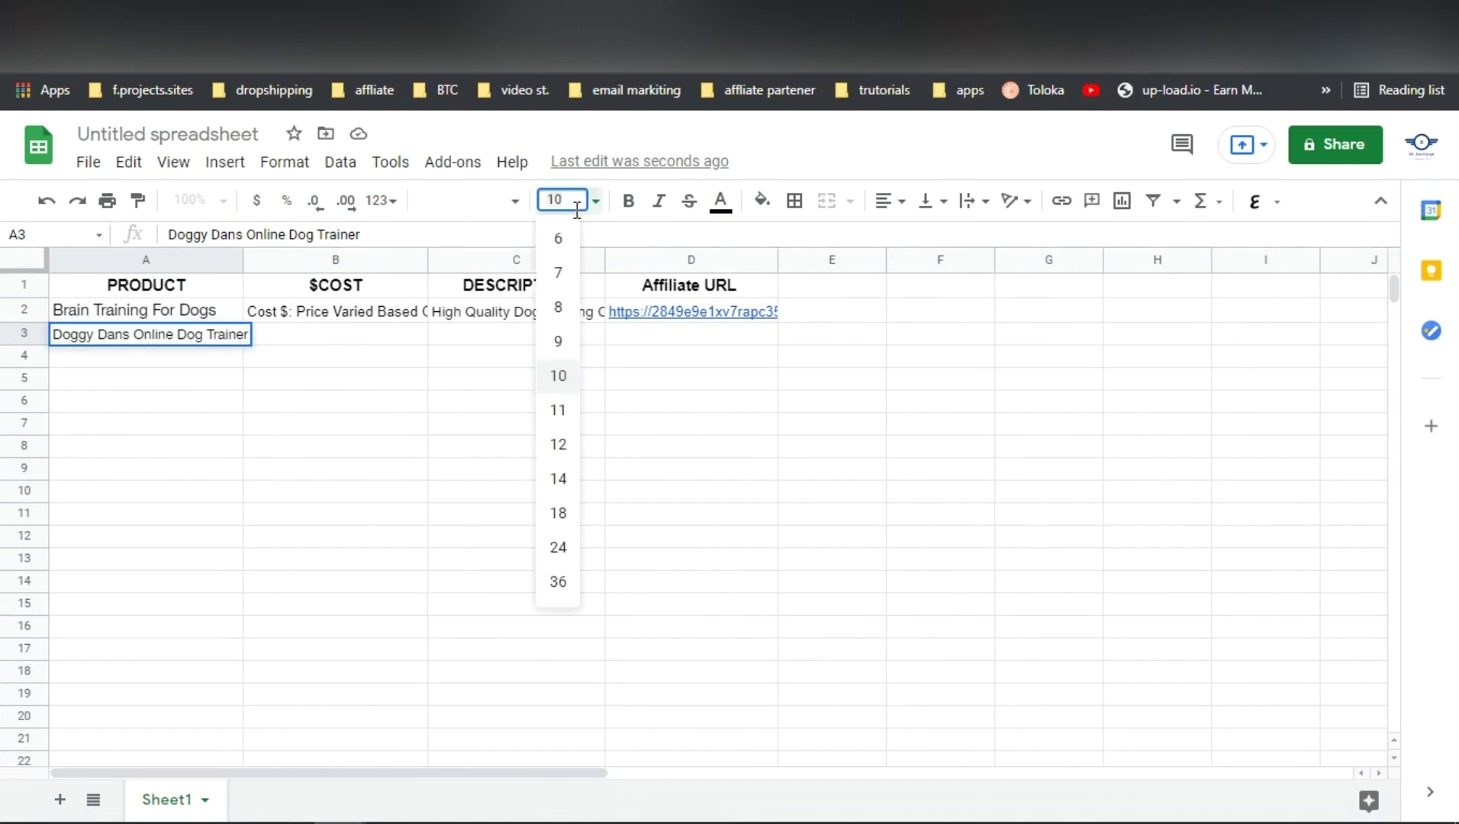
pyautogui.click(564, 410)
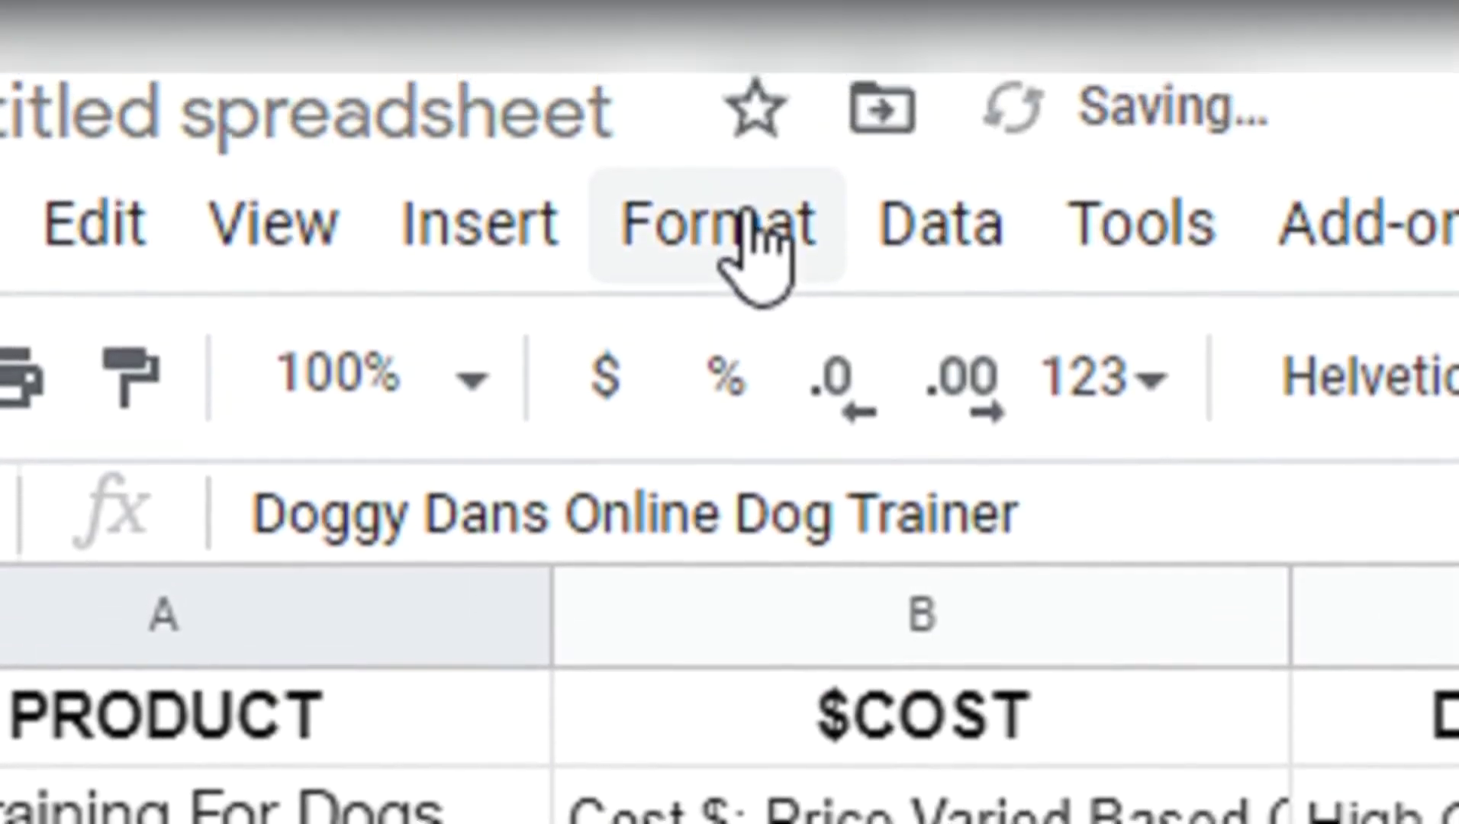
# - Set the text wrapping of product cell A3 to Clip
pyautogui.click(754, 229)
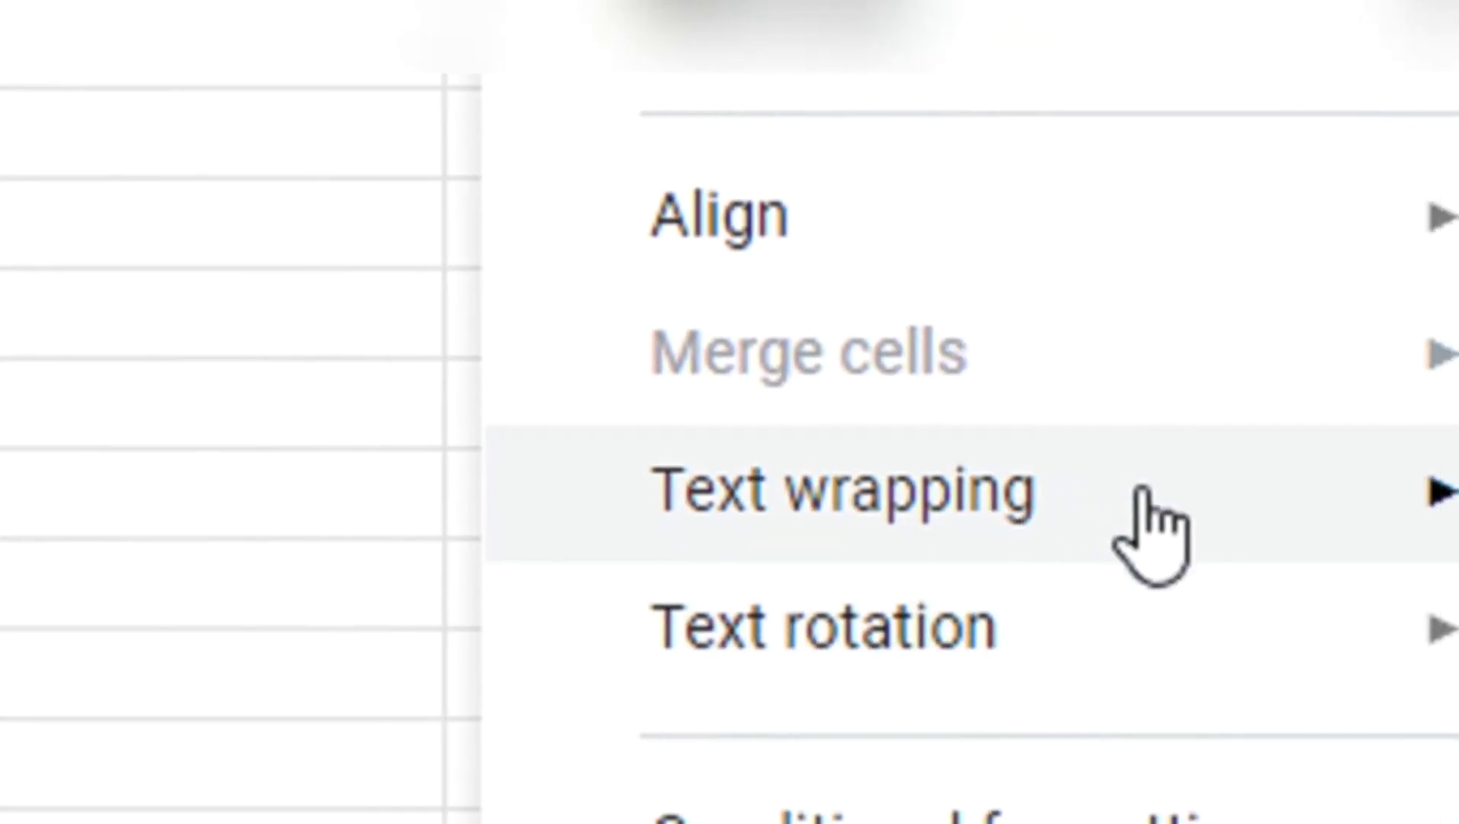
pyautogui.moveTo(1220, 595)
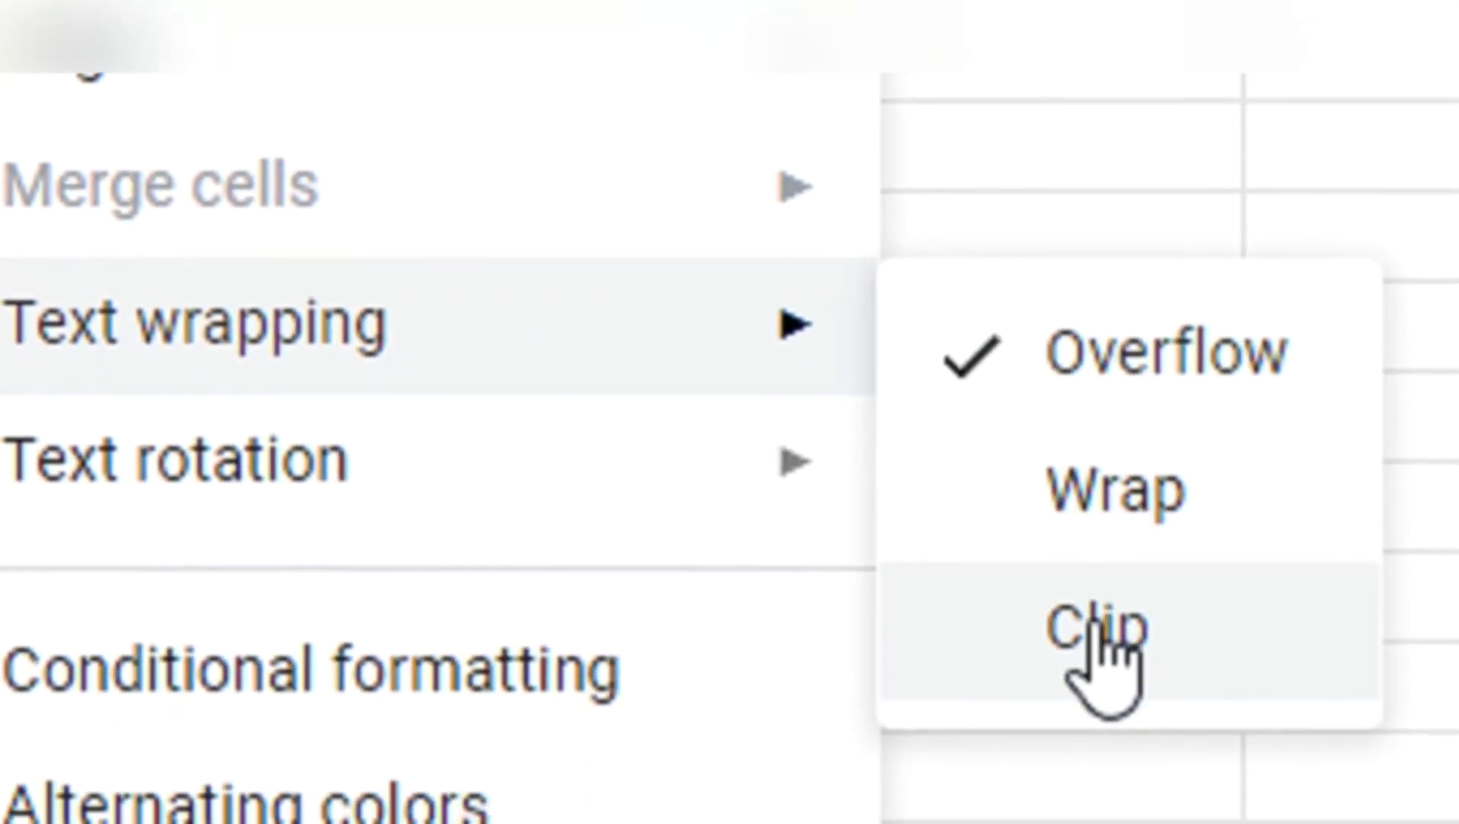
pyautogui.click(1099, 671)
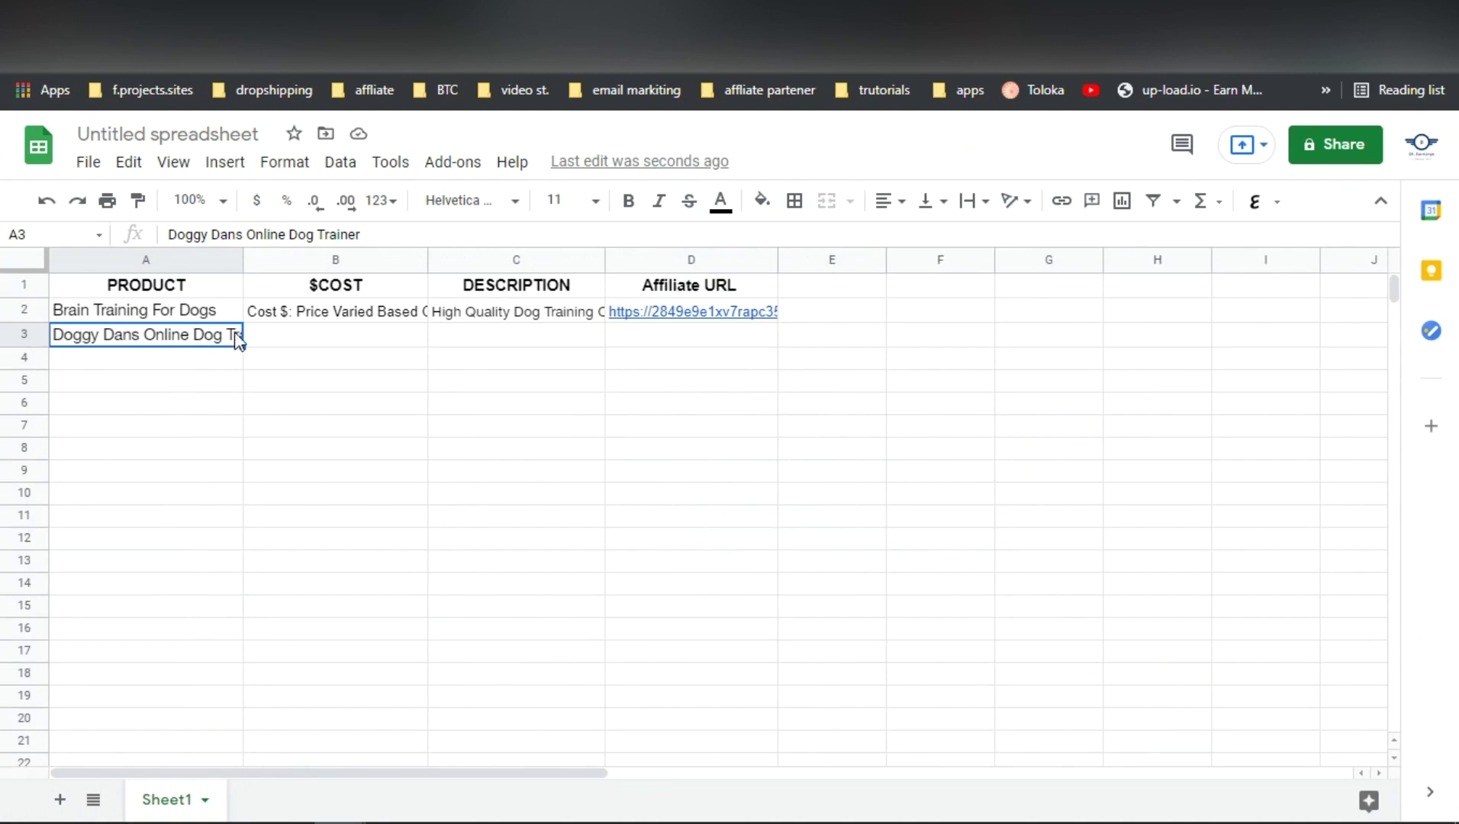
# - Copy the cost text "Cost $: Price Varied Based On Location" from B2 into B3
pyautogui.click(278, 336)
pyautogui.tripleClick(306, 311)
pyautogui.hotkey('ctrl', 'c')
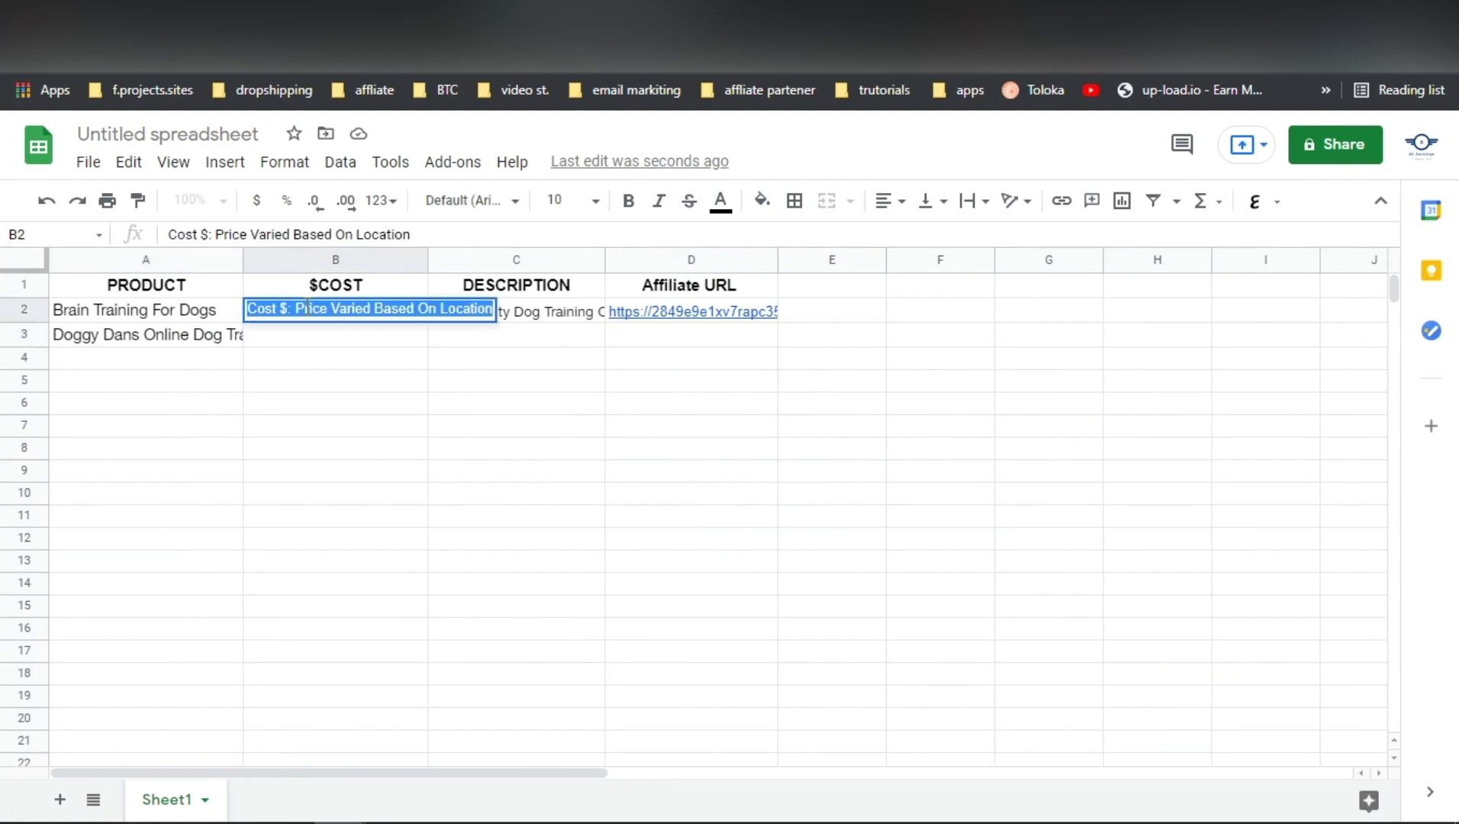
pyautogui.click(305, 345)
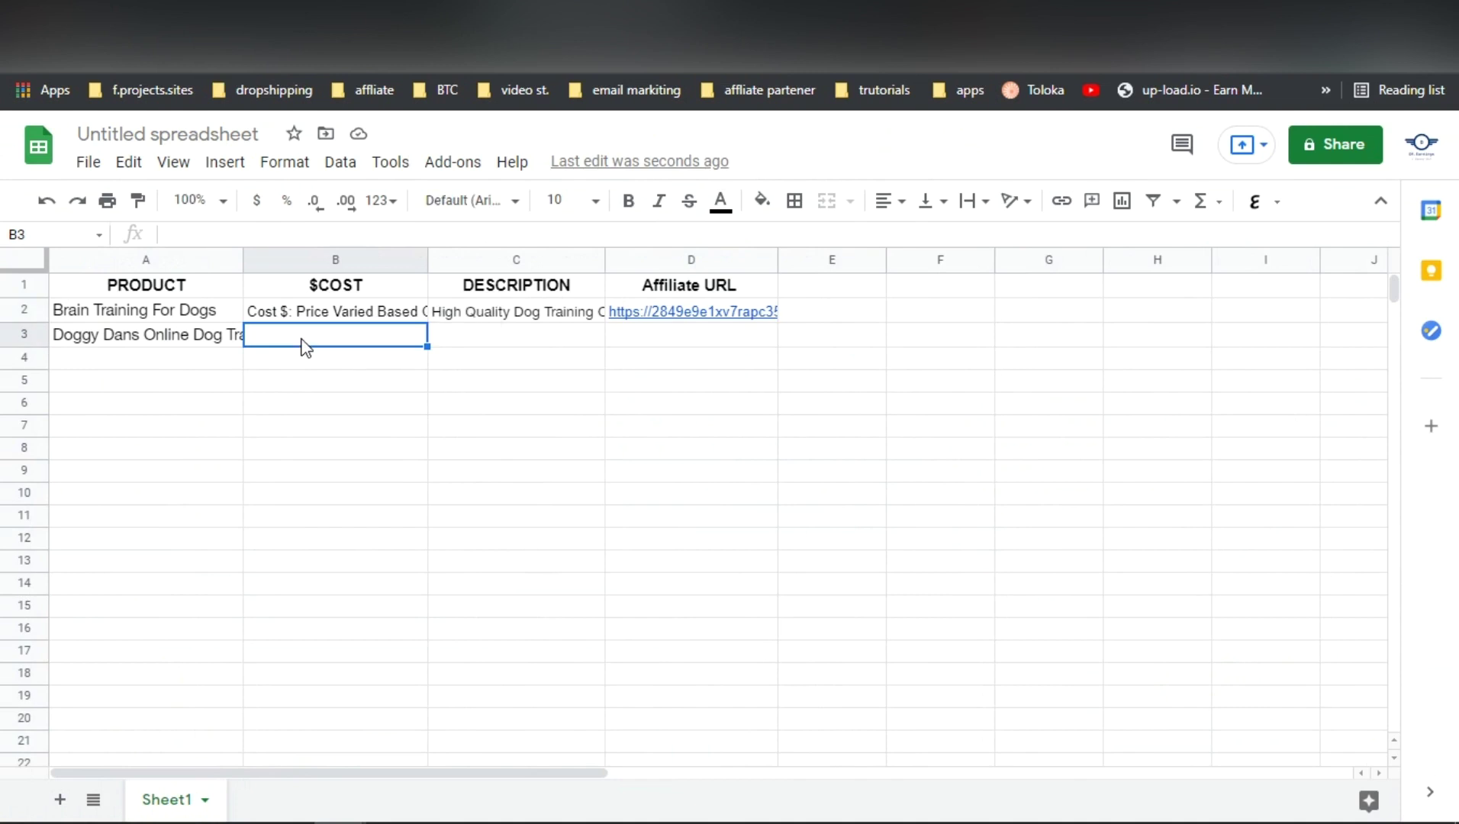
pyautogui.hotkey('ctrl', 'v')
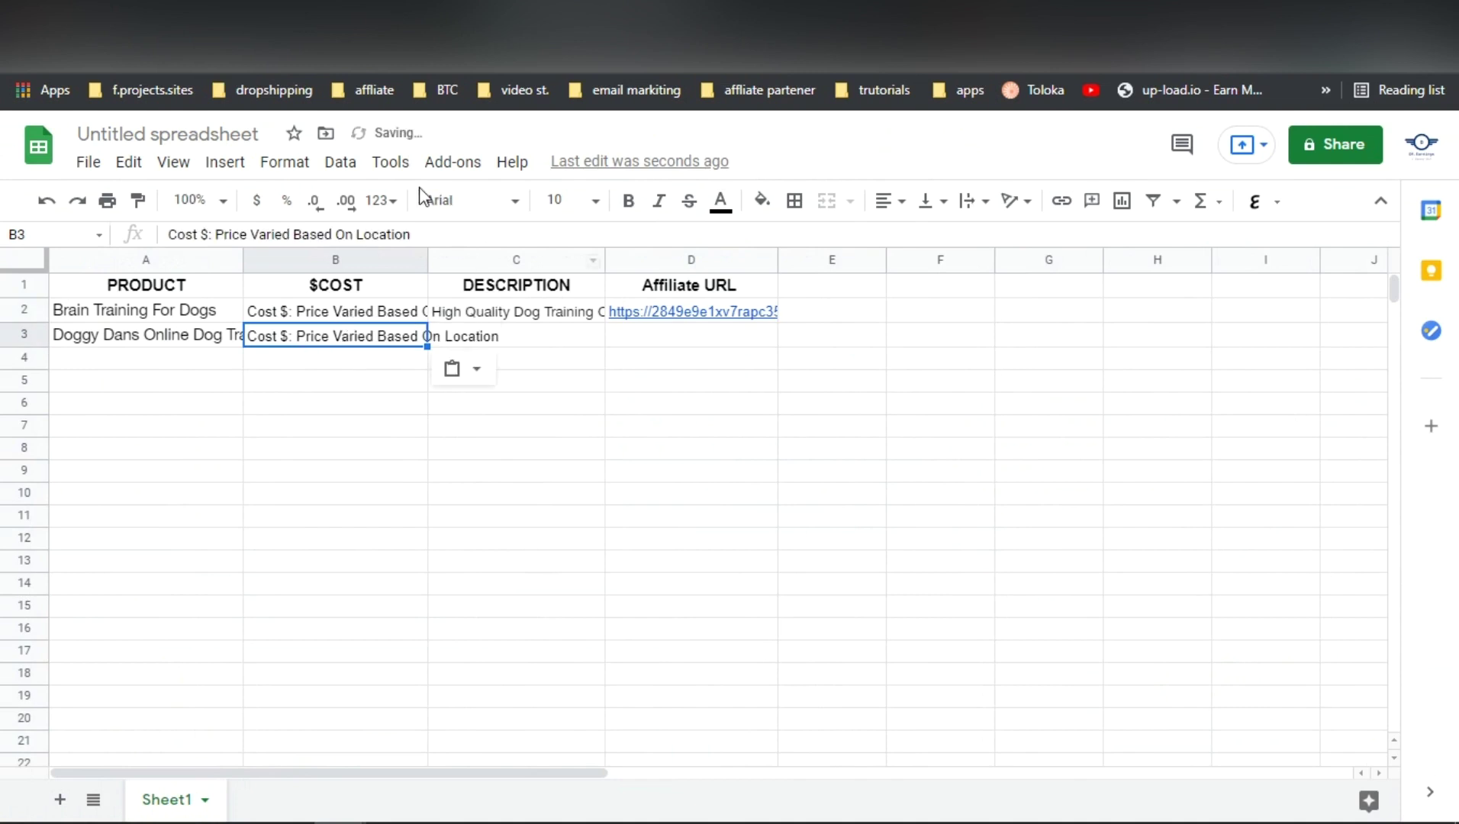
# - Set the text wrapping of cost cell B3 to Clip
pyautogui.click(277, 162)
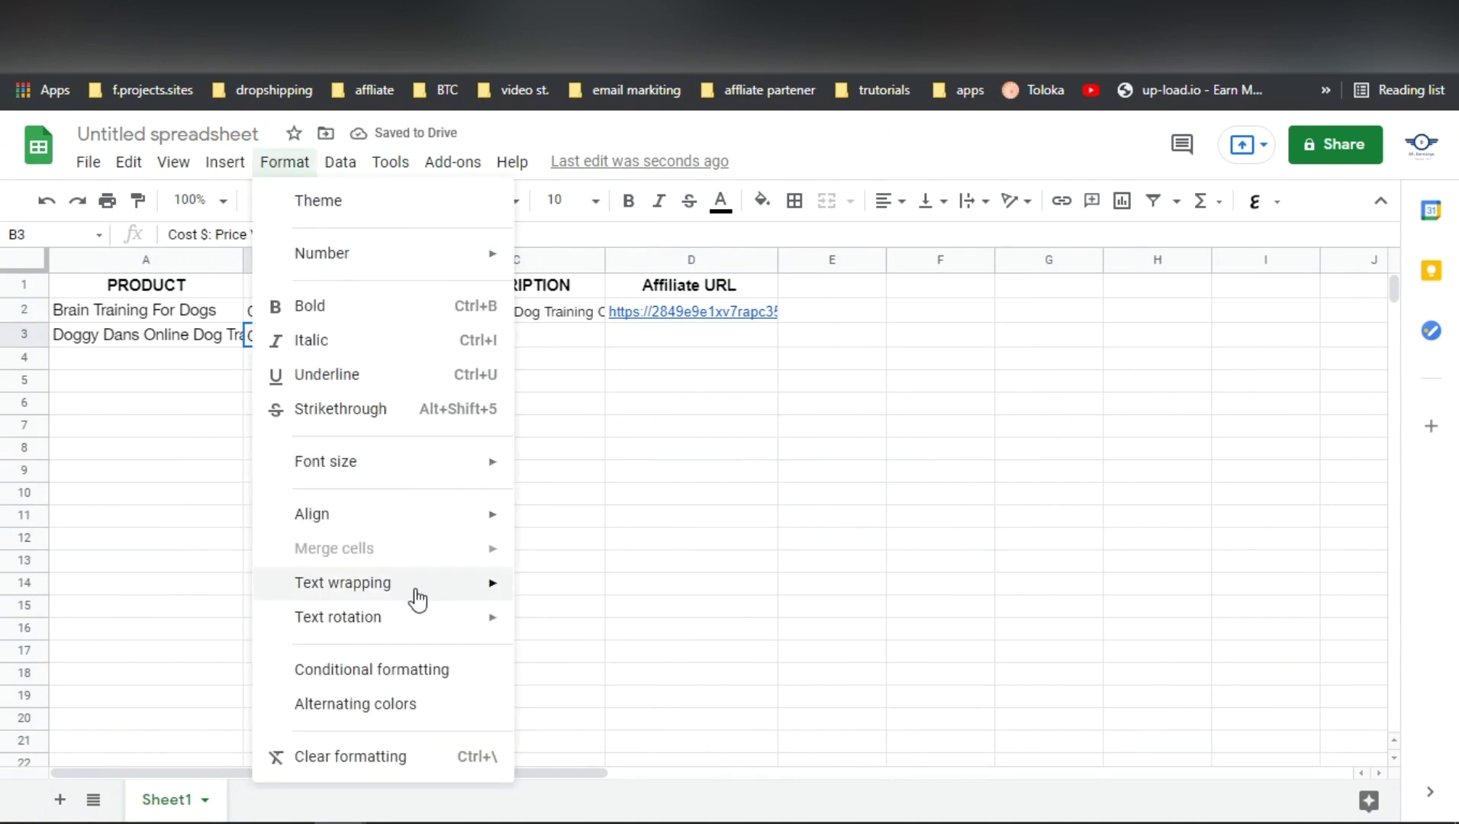
pyautogui.moveTo(478, 586)
pyautogui.click(570, 661)
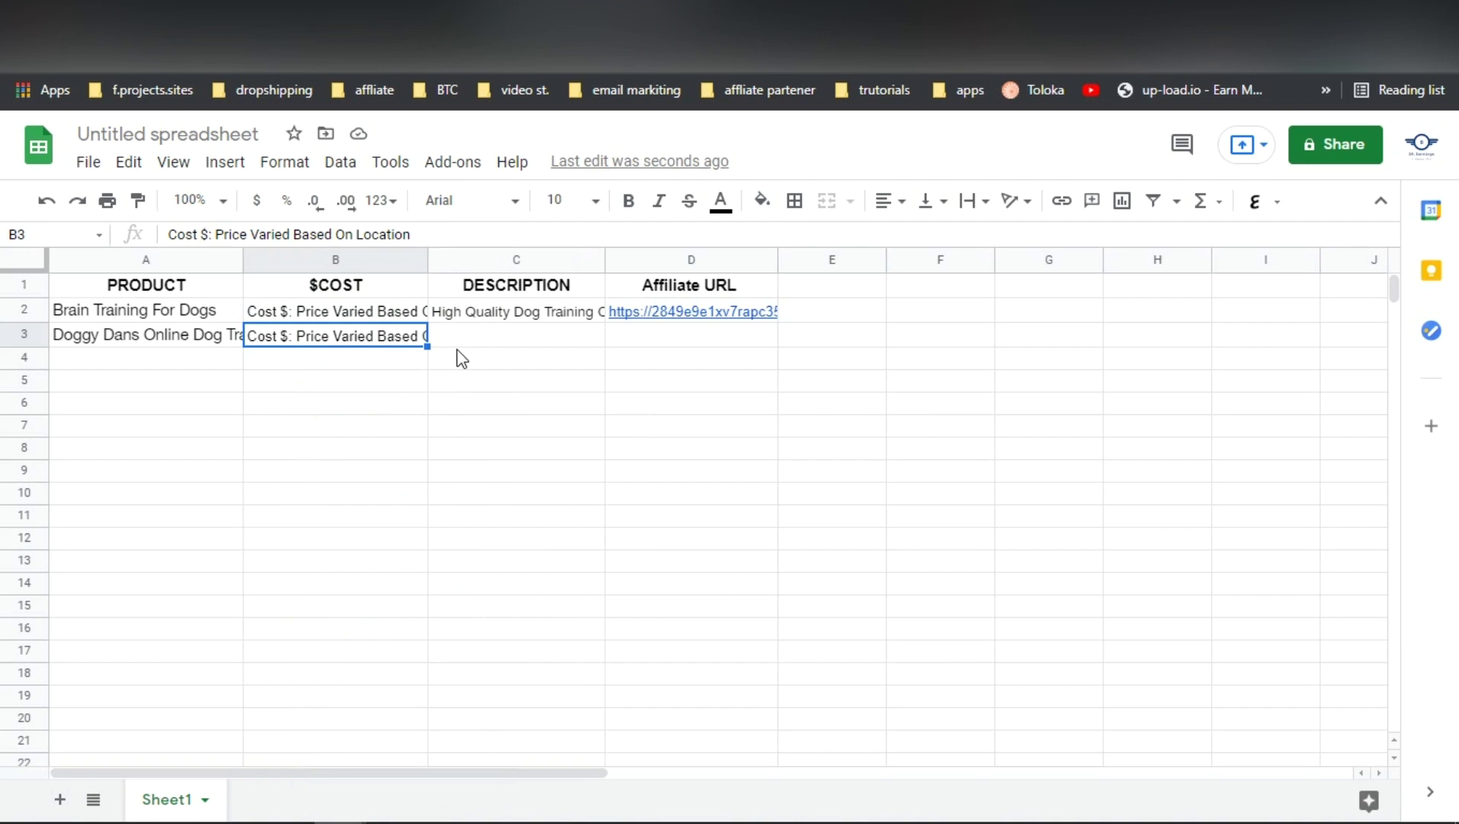
# - Copy the Doggy Dans description on ClickBank, from "Fastest Growing Dog & Puppy" through "Top Converter With Trial.", into cell C3 of the spreadsheet
pyautogui.click(587, 15)
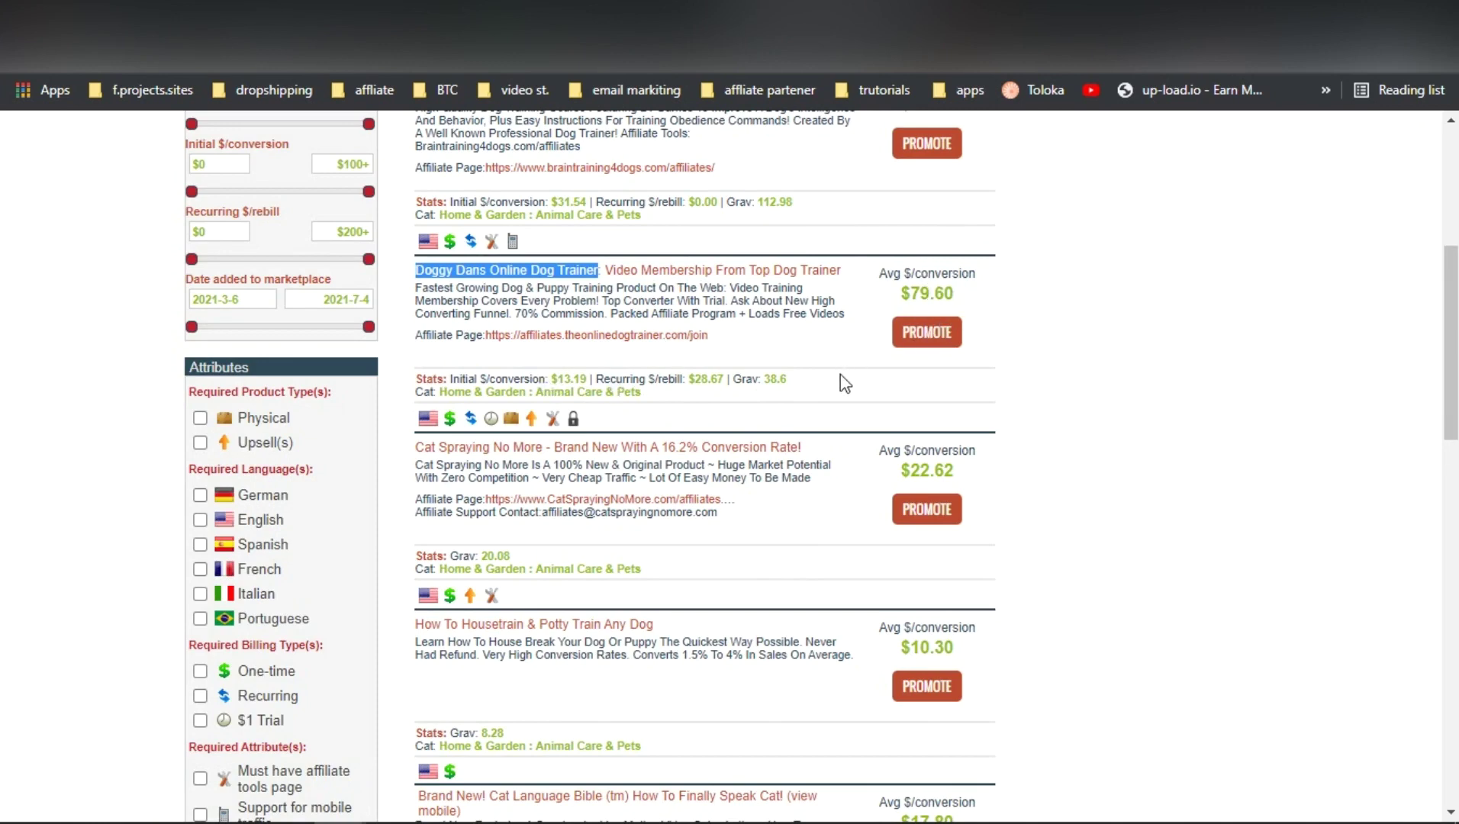
pyautogui.hotkey('ctrl', 'Tab')
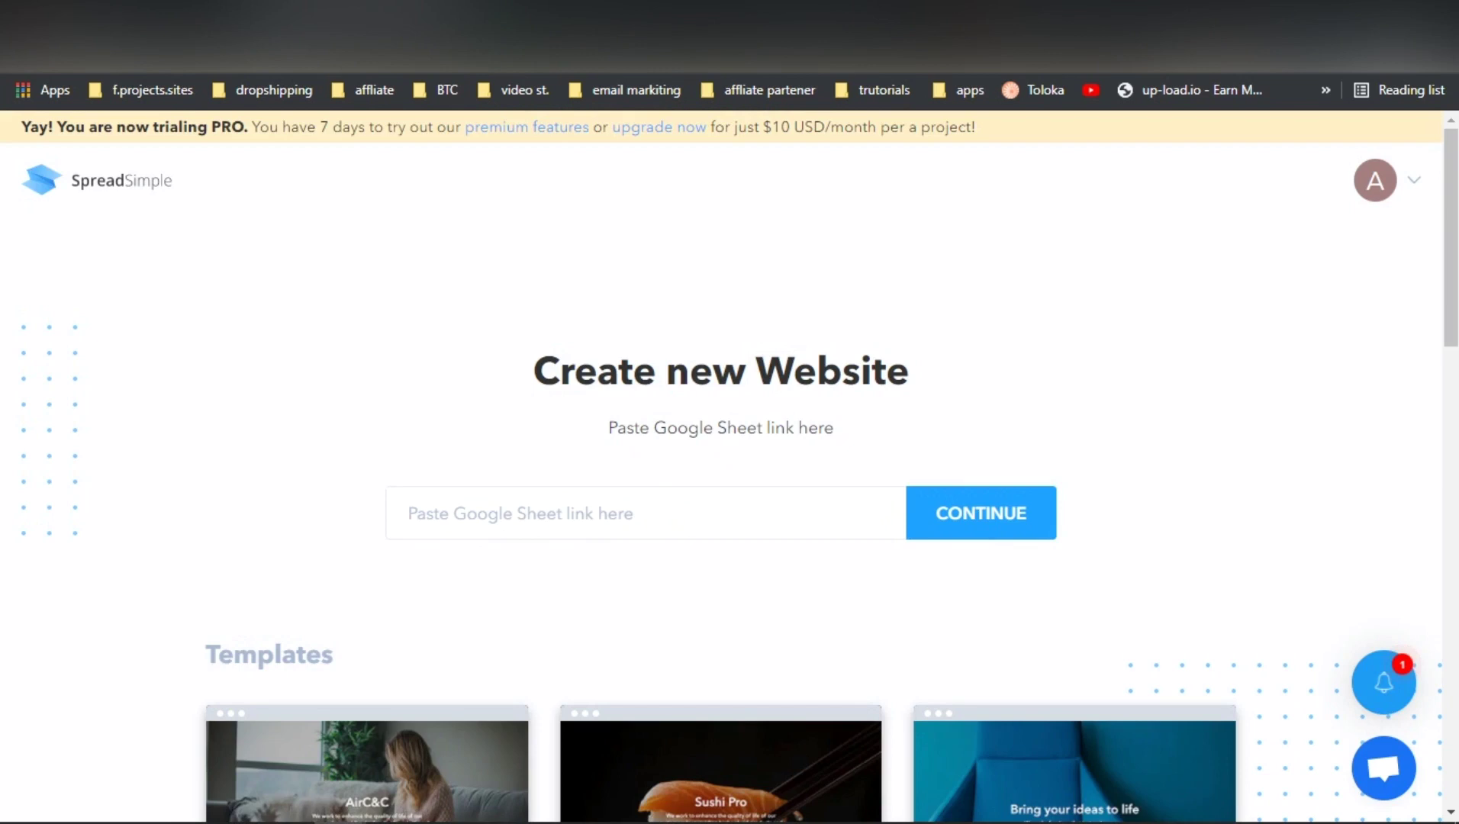
pyautogui.hotkey('ctrl', 'Tab')
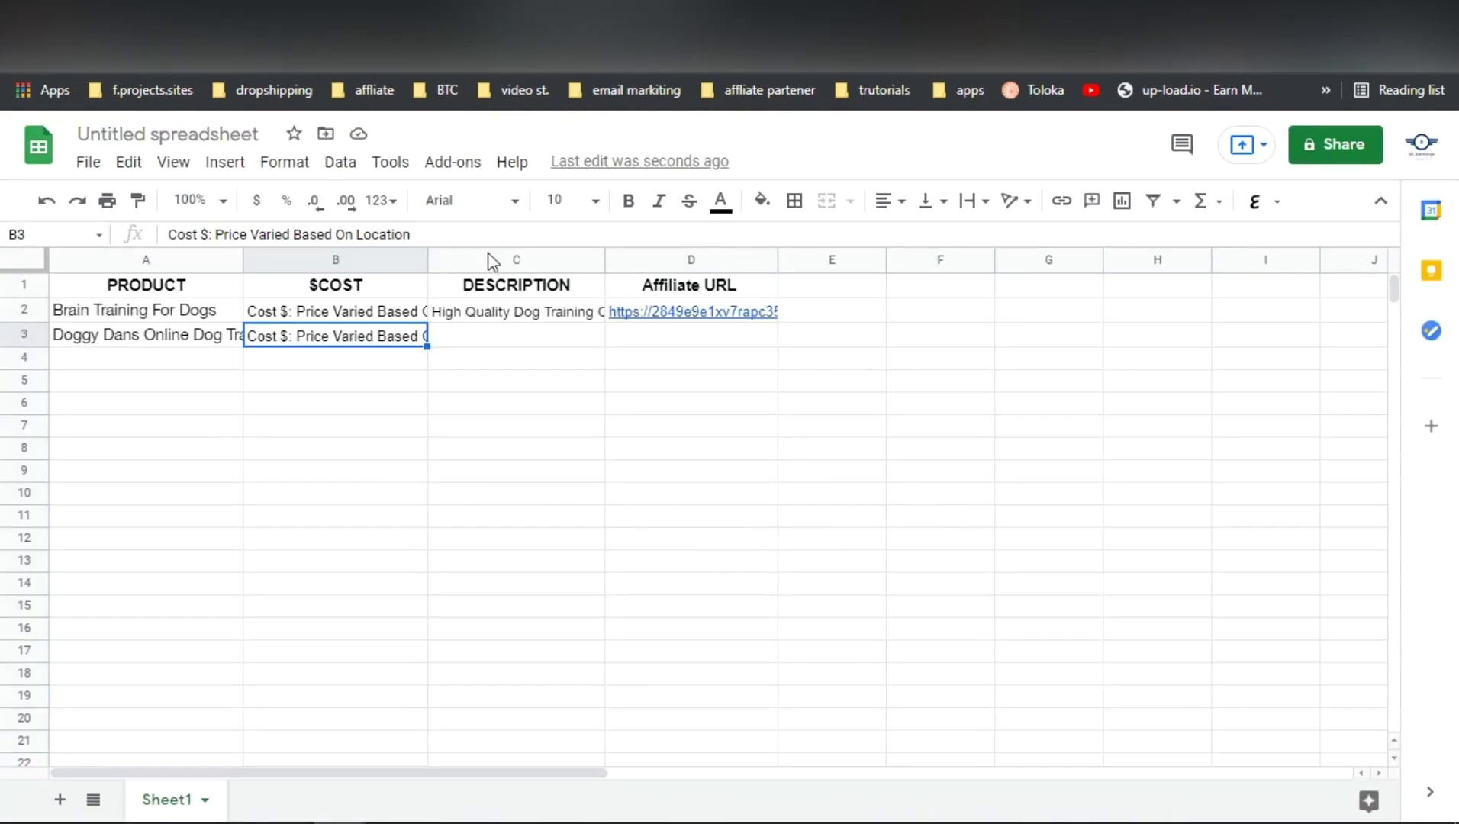
pyautogui.click(522, 338)
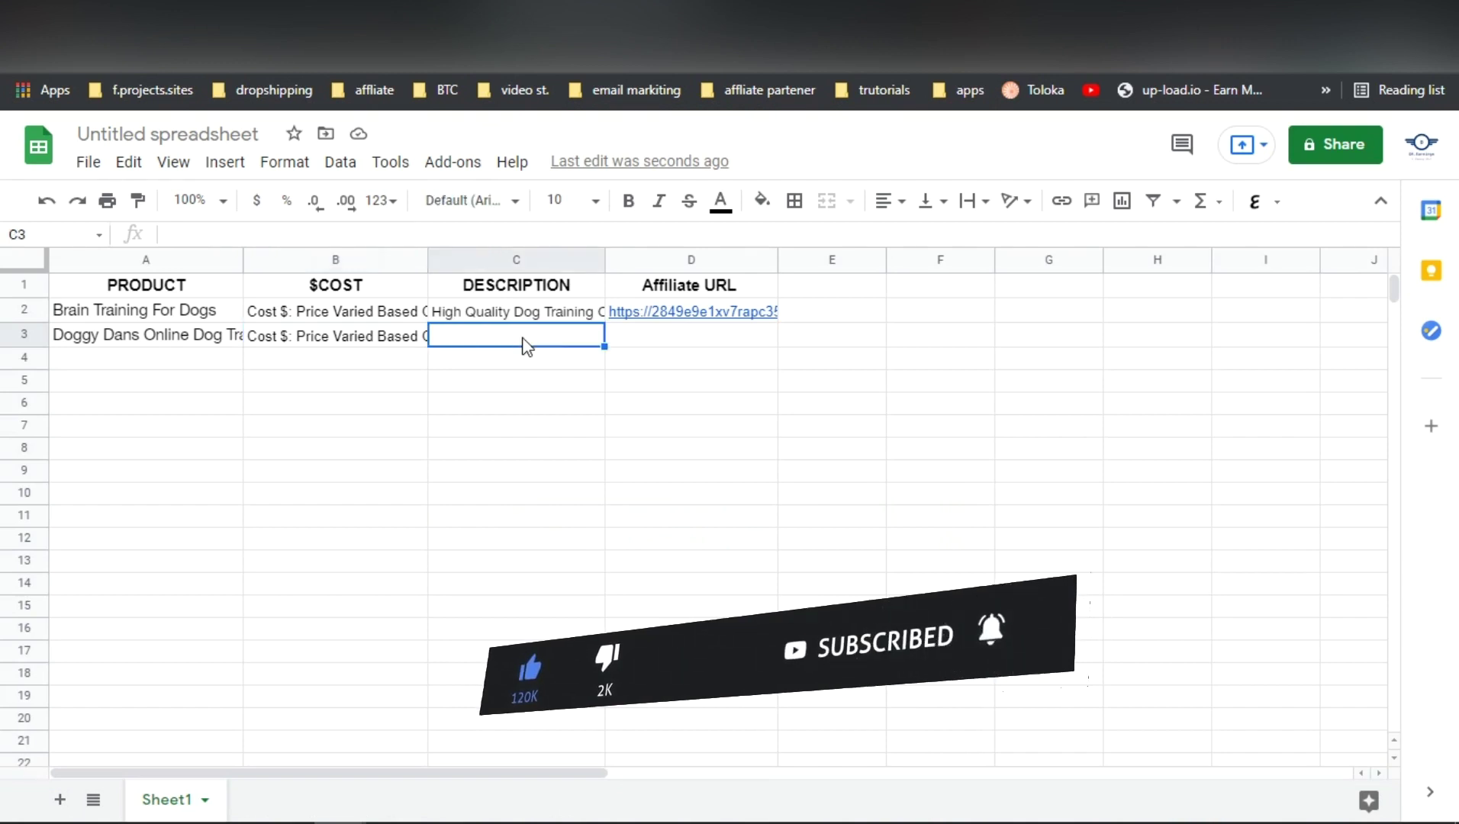
pyautogui.hotkey('ctrl', 'Tab')
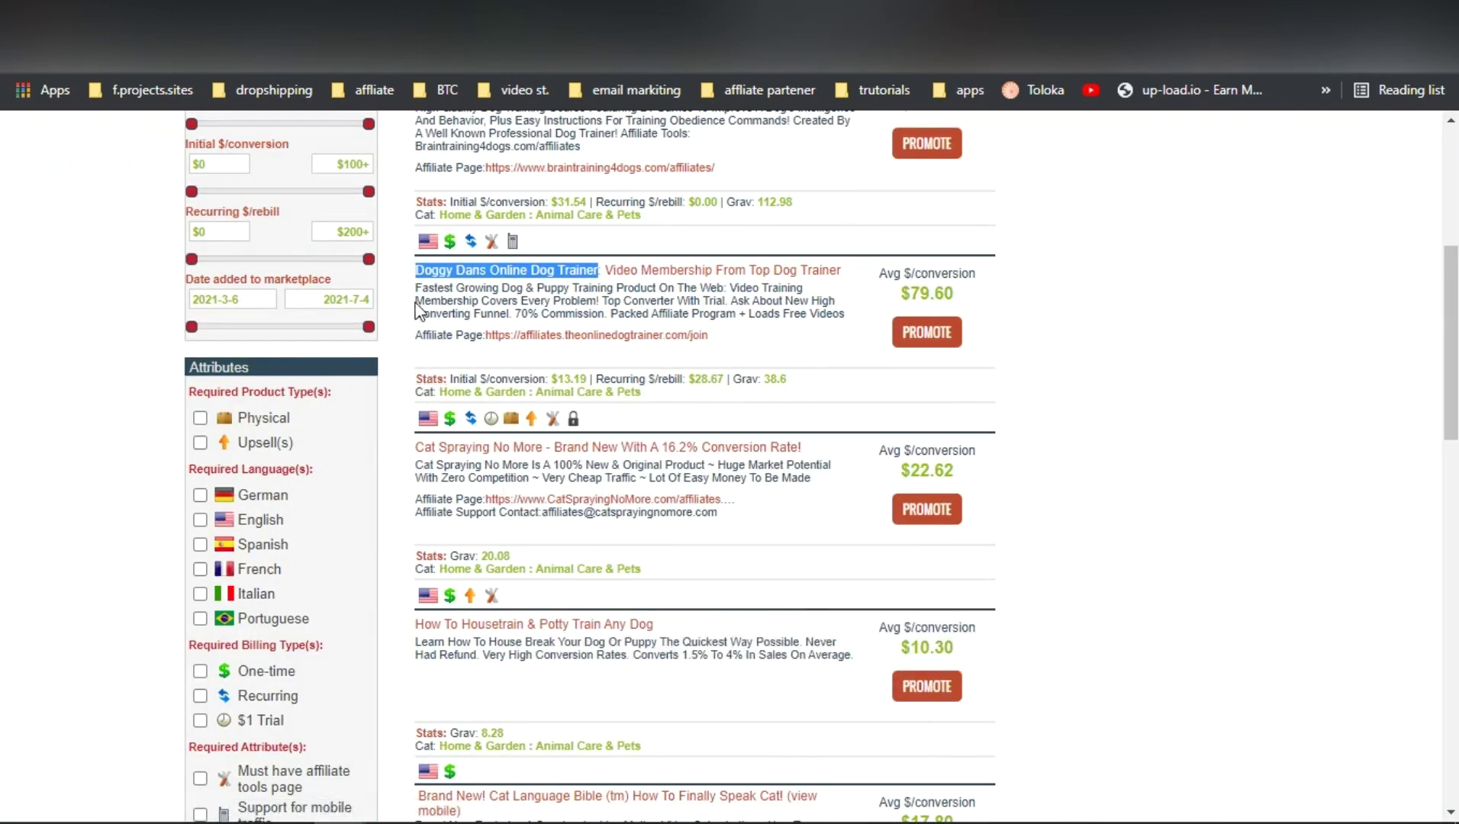
pyautogui.moveTo(415, 289); pyautogui.dragTo(721, 303)
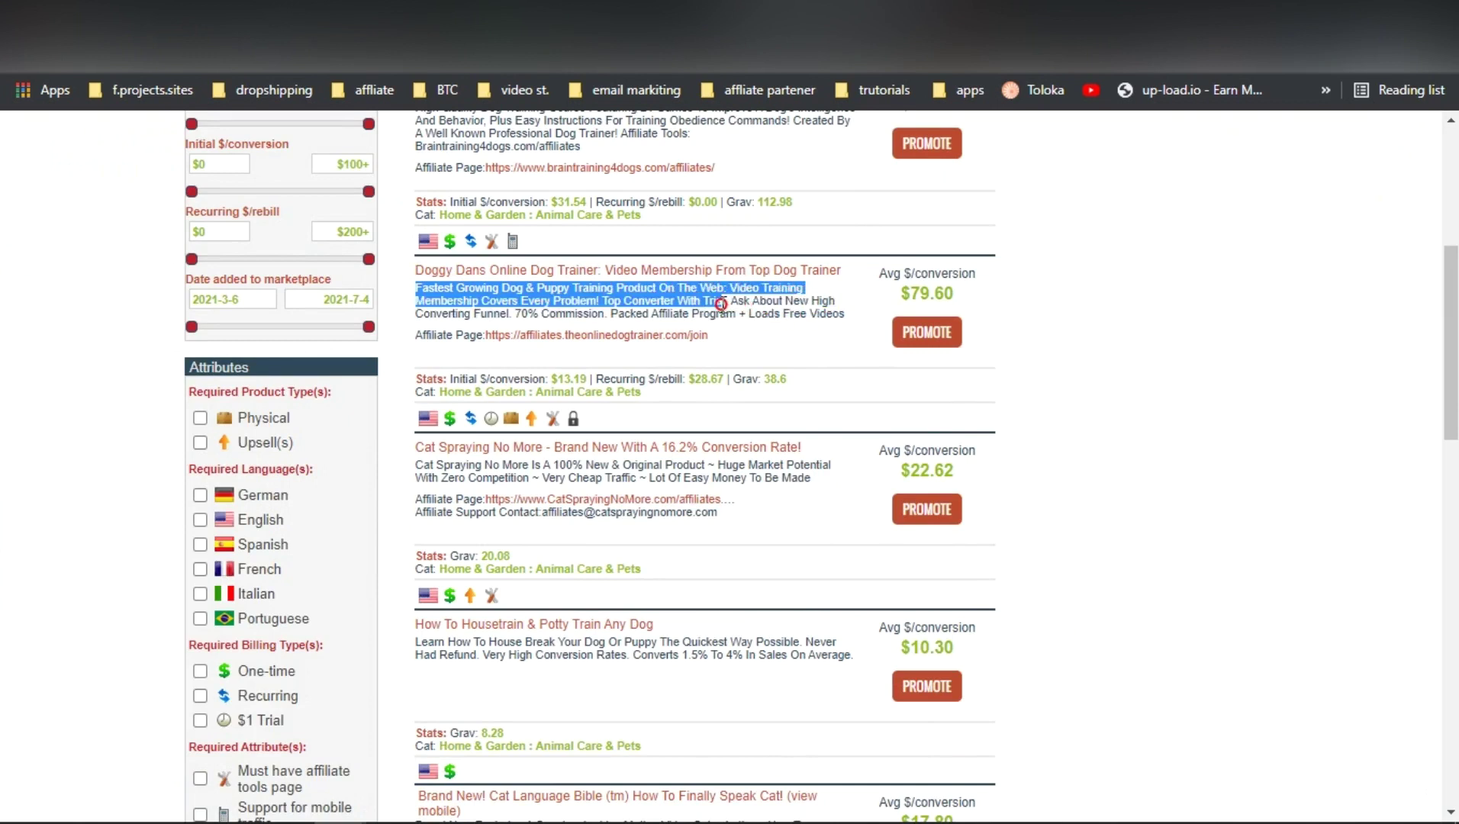
pyautogui.moveTo(725, 304)
pyautogui.mouseDown()
pyautogui.moveTo(702, 301)
pyautogui.moveTo(702, 283)
pyautogui.moveTo(504, 282)
pyautogui.moveTo(418, 299)
pyautogui.moveTo(411, 287)
pyautogui.mouseUp()
pyautogui.hotkey('ctrl', 'c')
pyautogui.hotkey('ctrl', 'Tab')
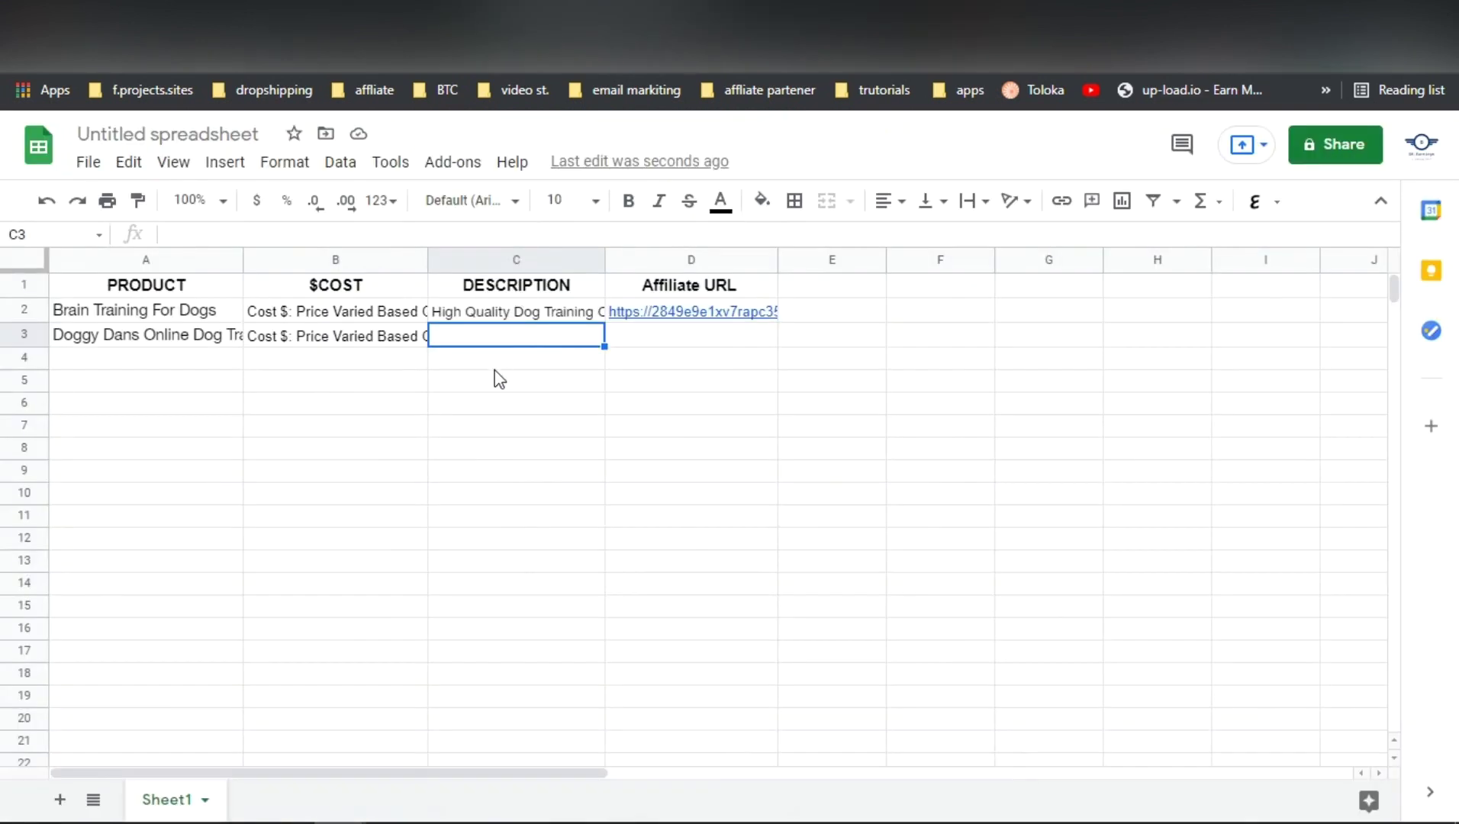
pyautogui.hotkey('ctrl', 'v')
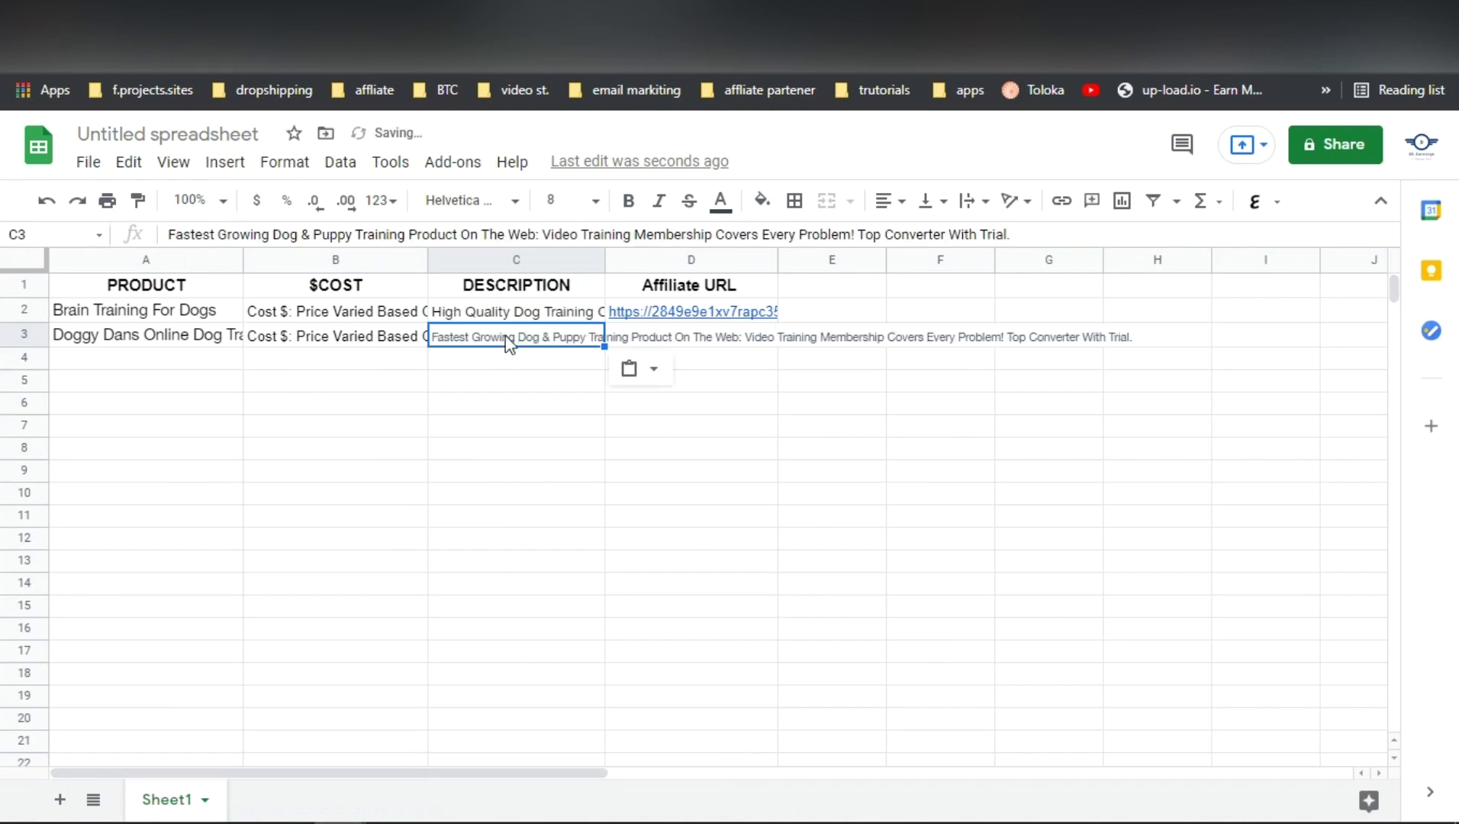
# - Format the description text in C3 as black at font size 10
pyautogui.doubleClick(510, 333)
pyautogui.hotkey('ctrl', 'a')
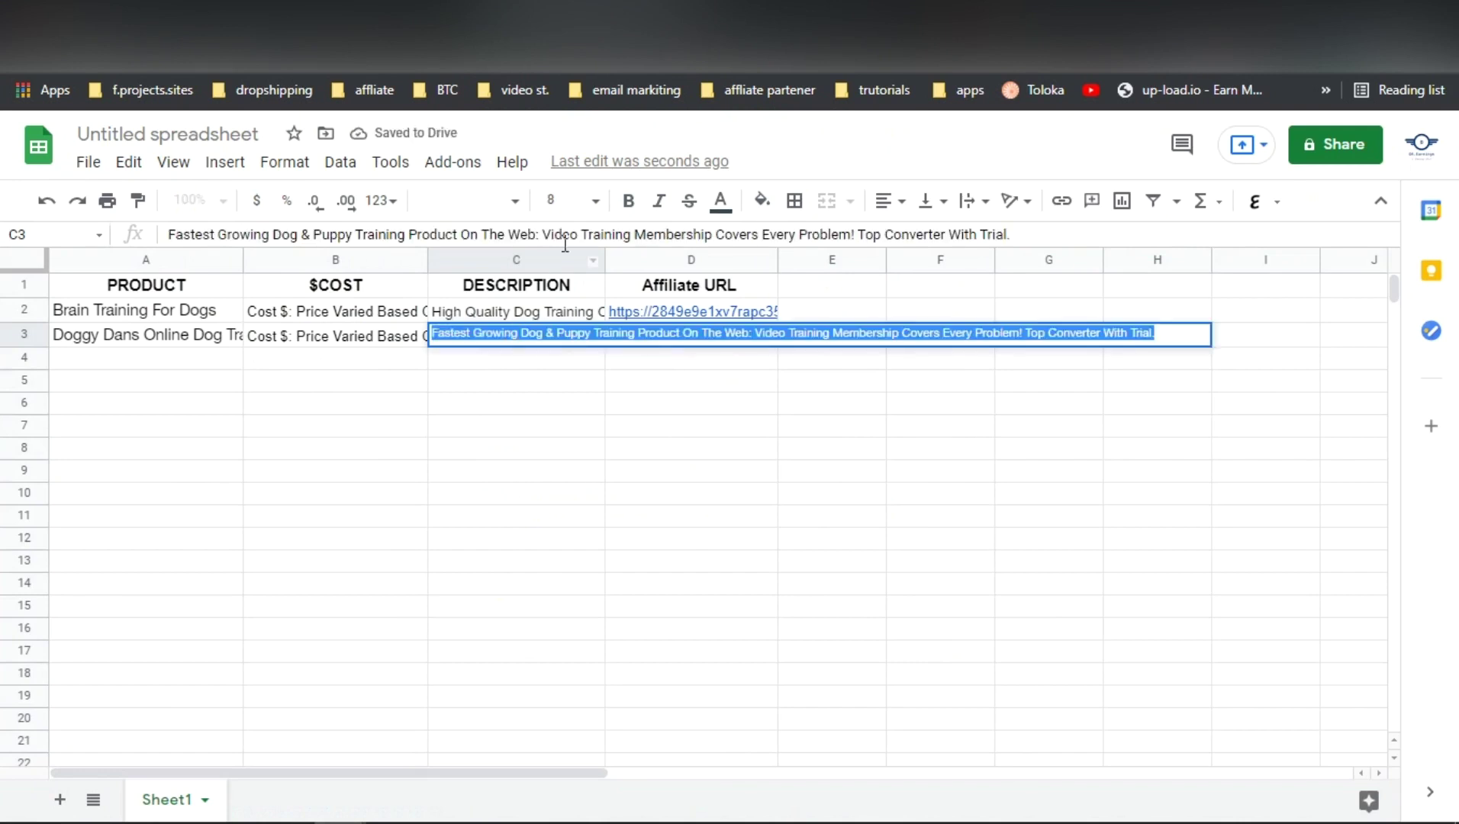
pyautogui.click(719, 200)
pyautogui.click(734, 279)
pyautogui.click(595, 202)
pyautogui.click(569, 376)
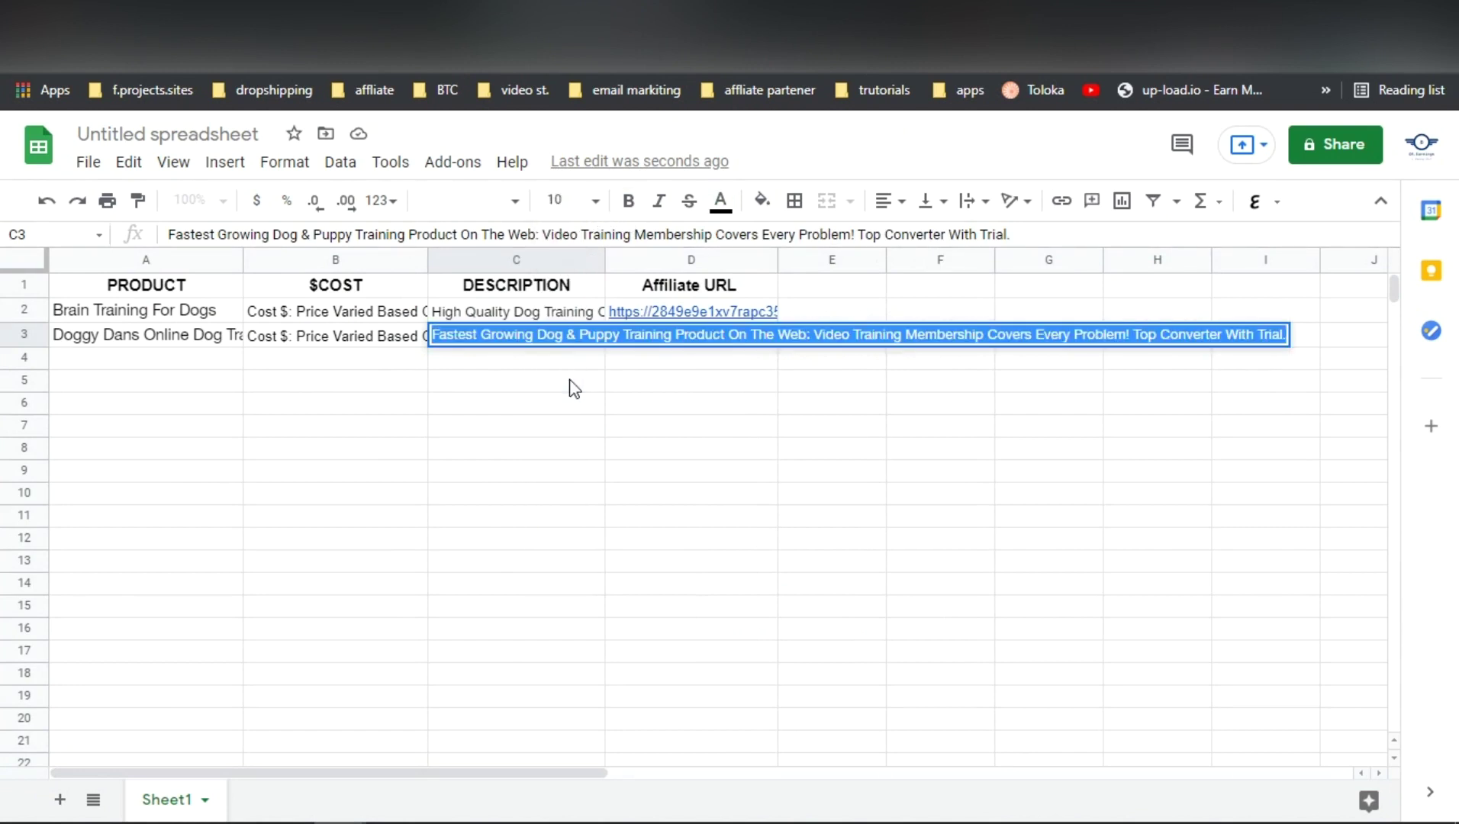
# - Set the text wrapping of description cell C3 to Clip
pyautogui.click(309, 166)
pyautogui.click(306, 167)
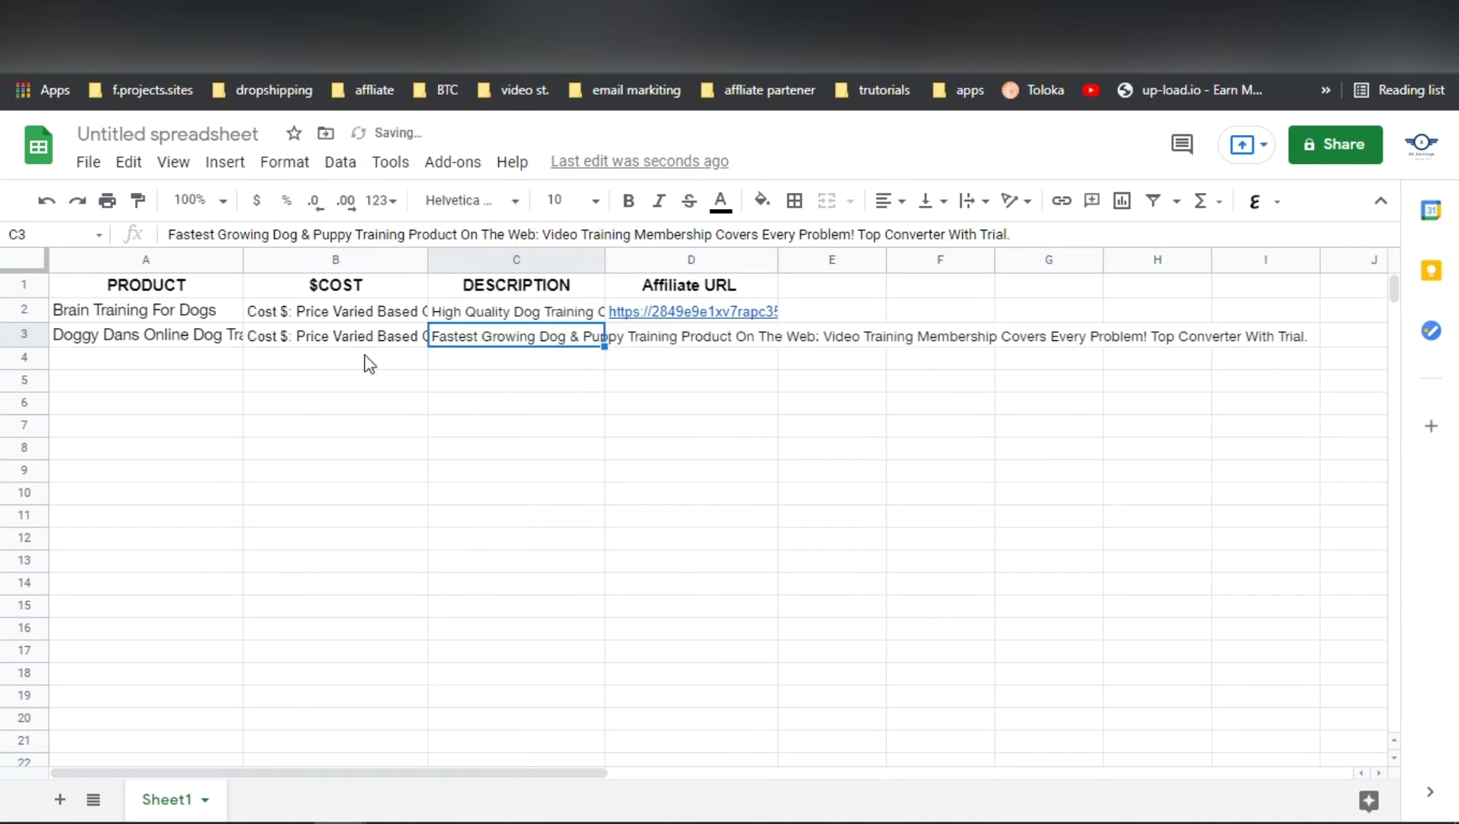
pyautogui.click(302, 170)
pyautogui.moveTo(402, 589)
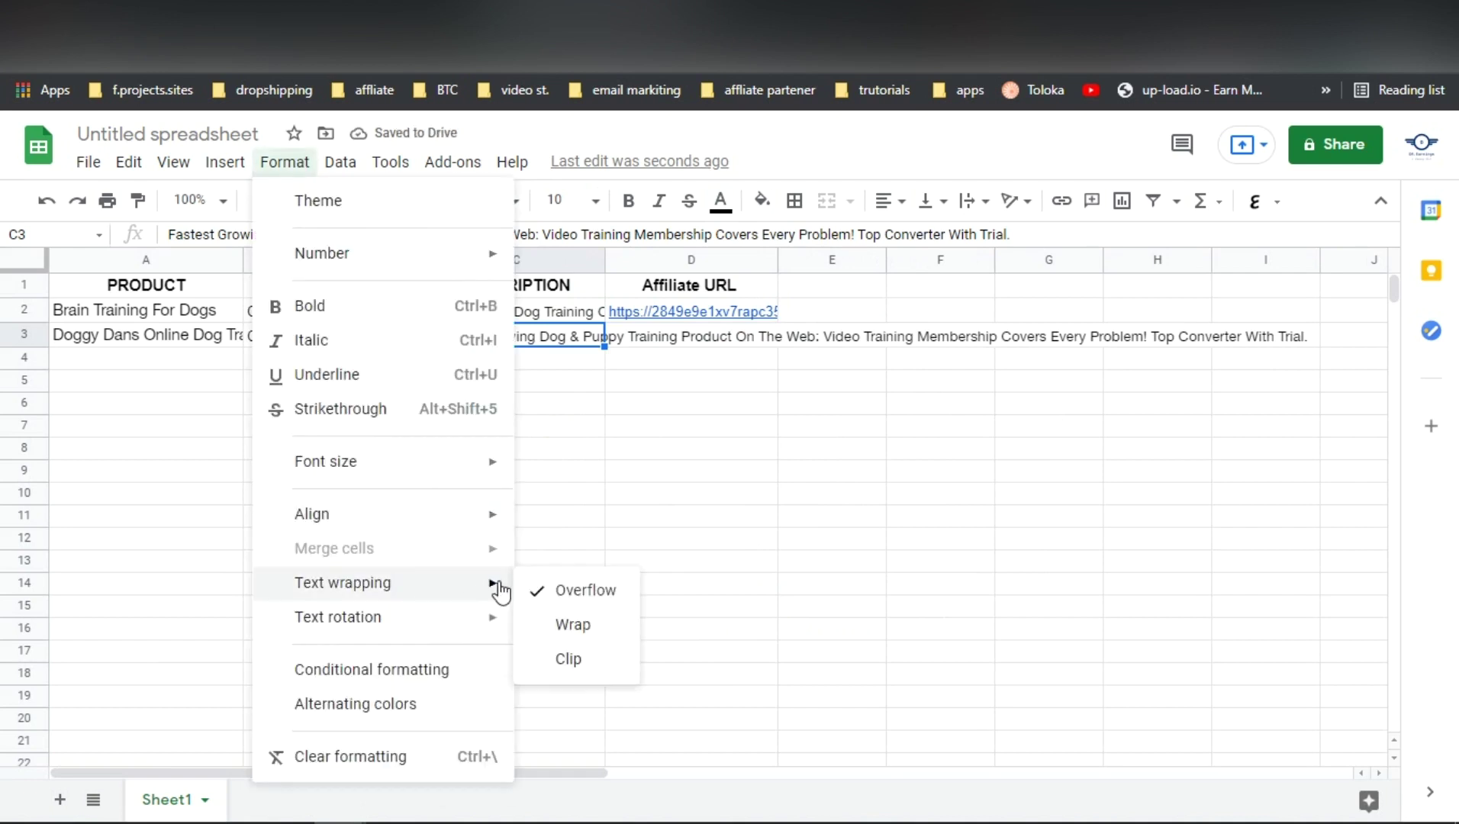
pyautogui.click(554, 659)
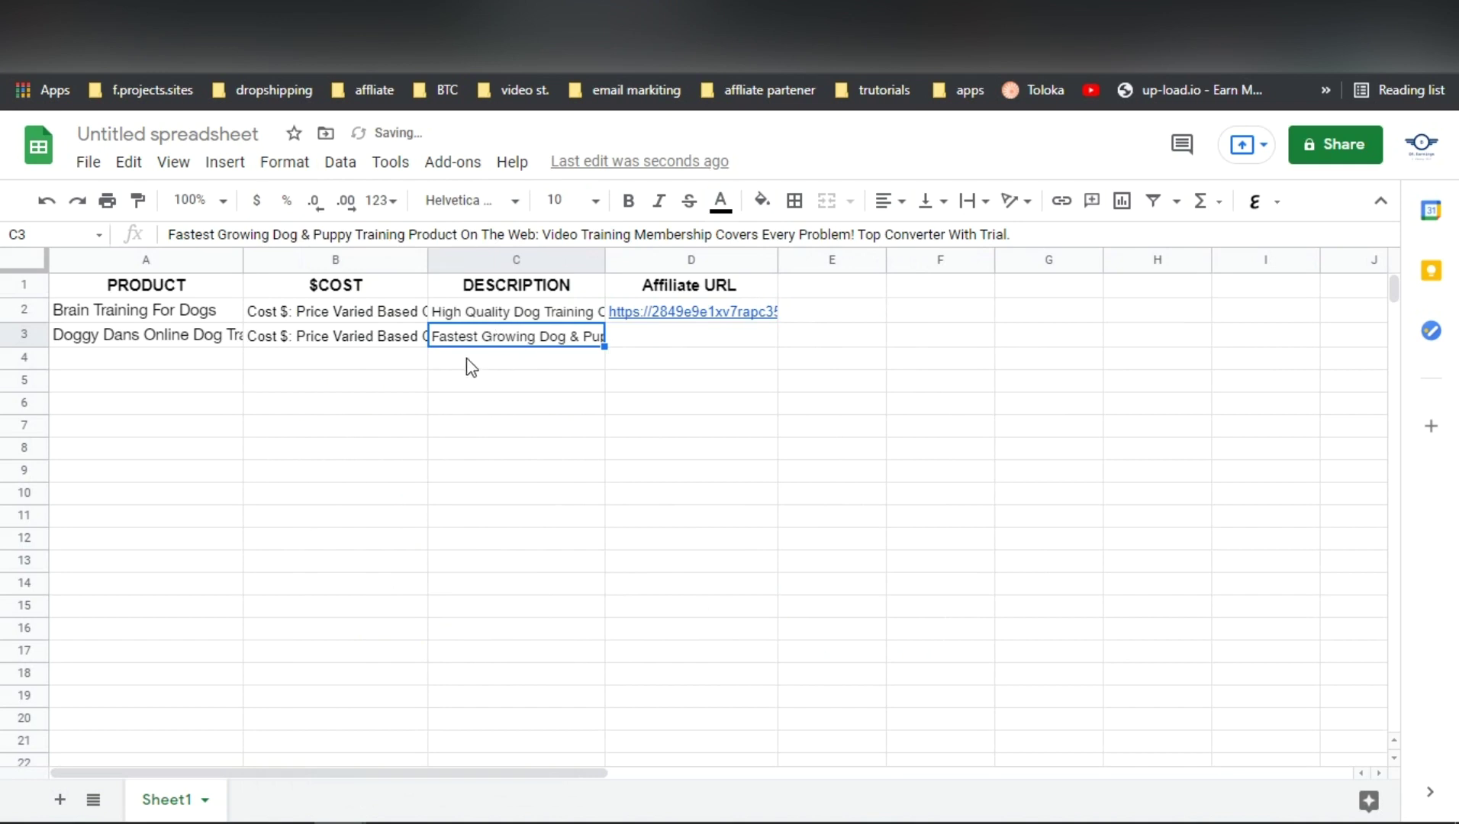
# - Generate an encrypted HopLink in the ClickBank marketplace and copy it into the Affiliate URL cell D3 of the spreadsheet
pyautogui.click(634, 335)
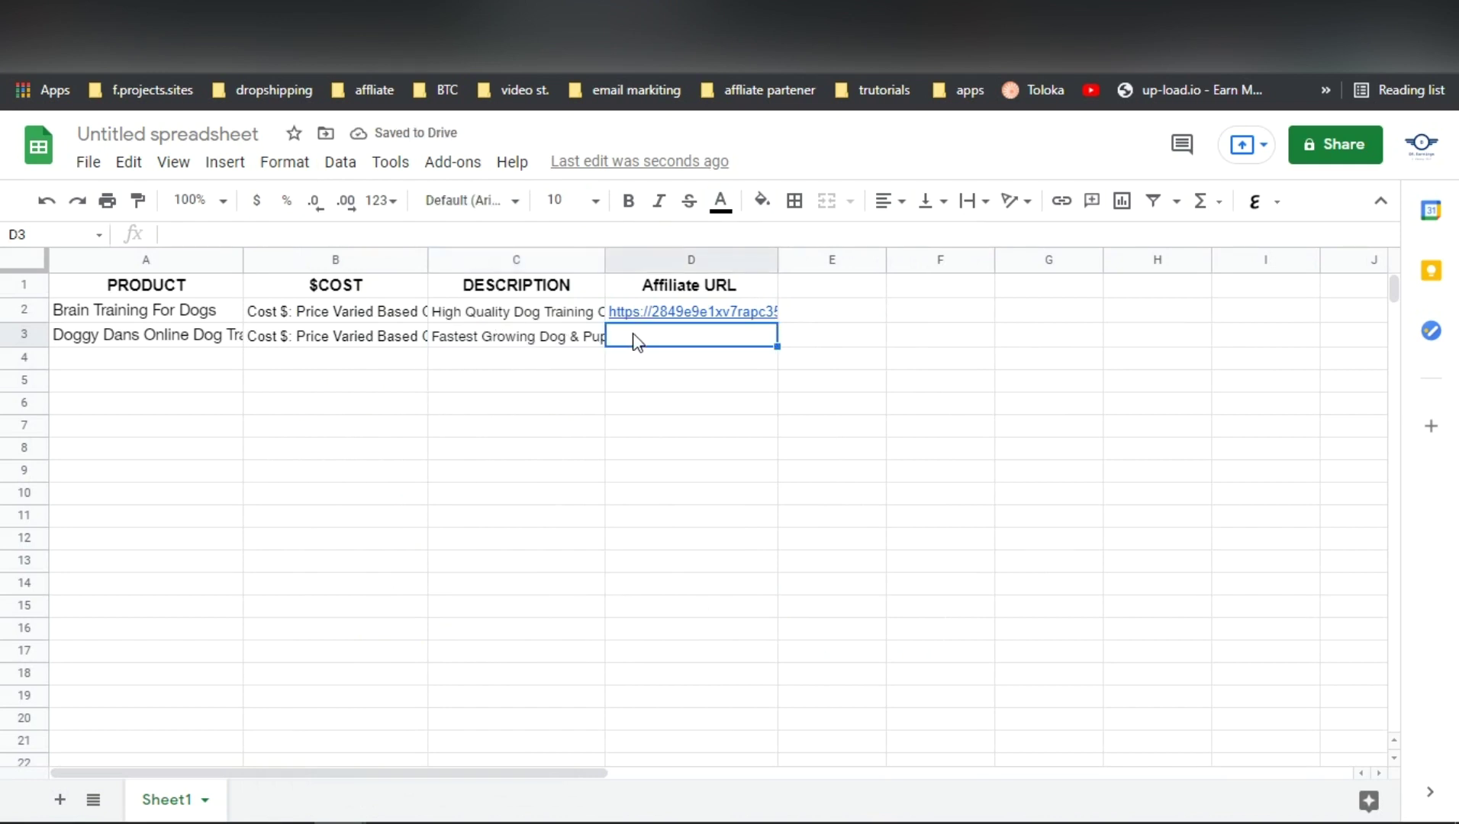
pyautogui.hotkey('ctrl', 'Tab')
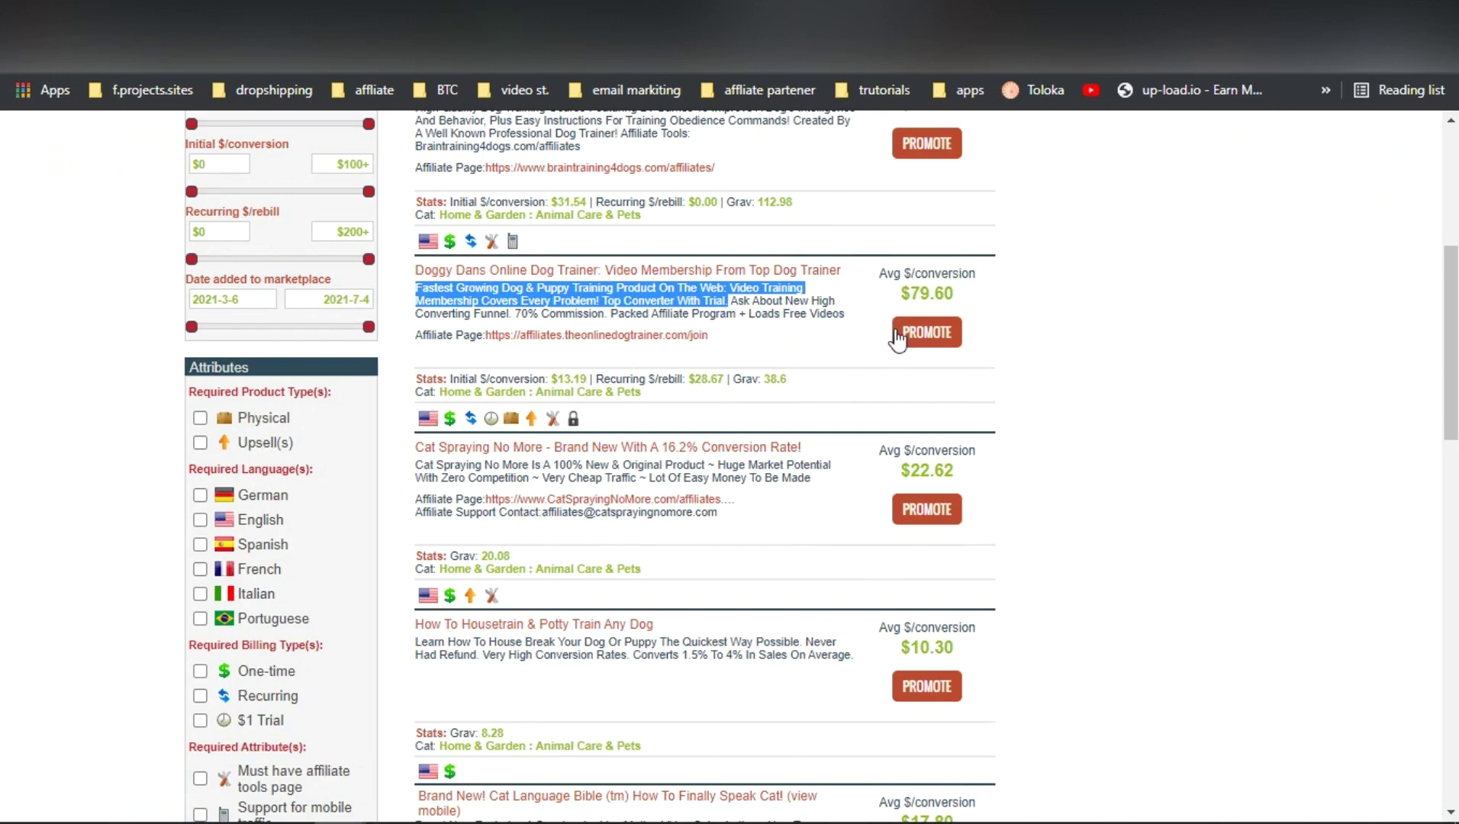
pyautogui.click(914, 347)
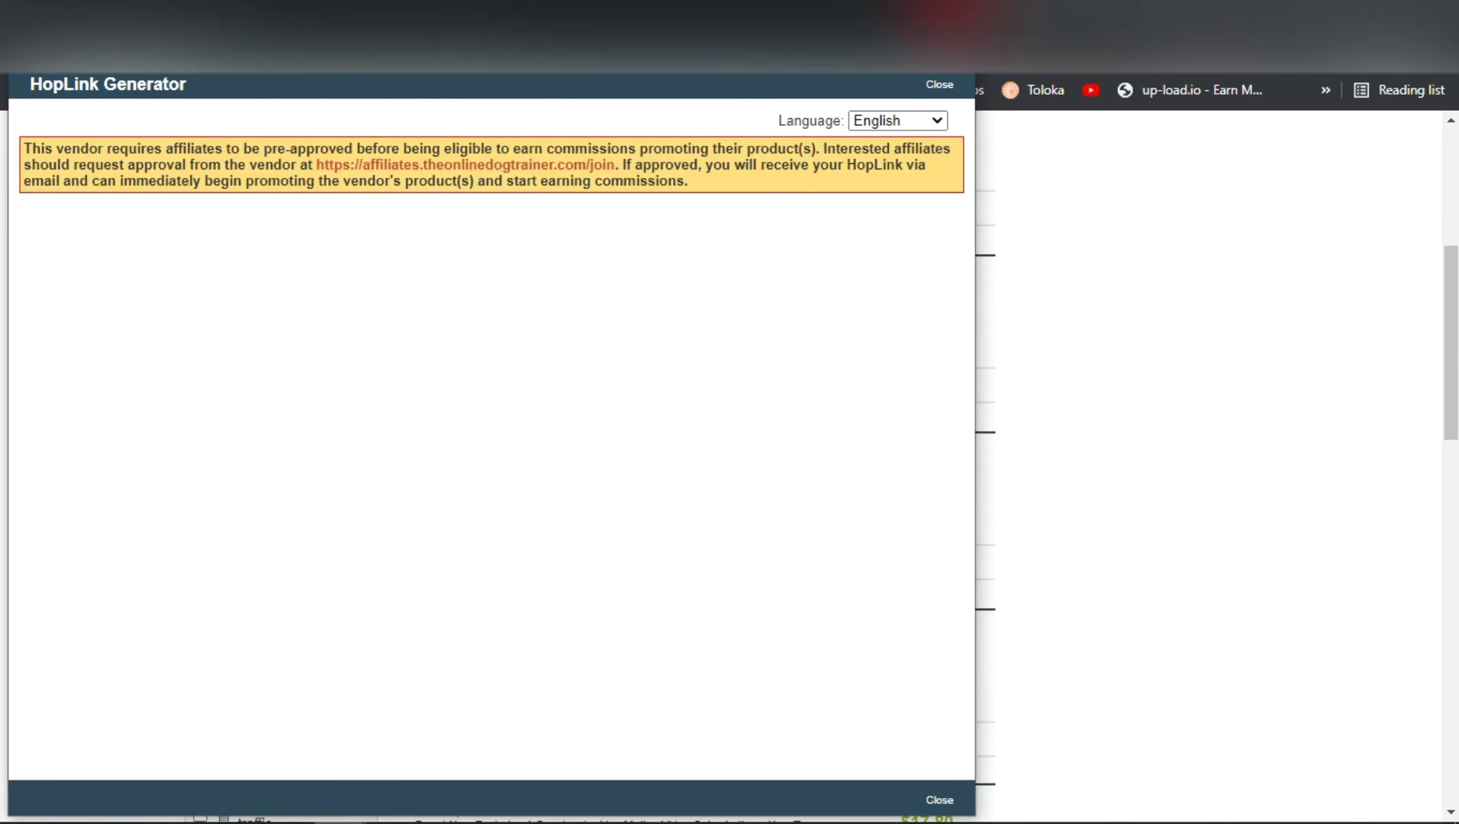
pyautogui.press('Escape')
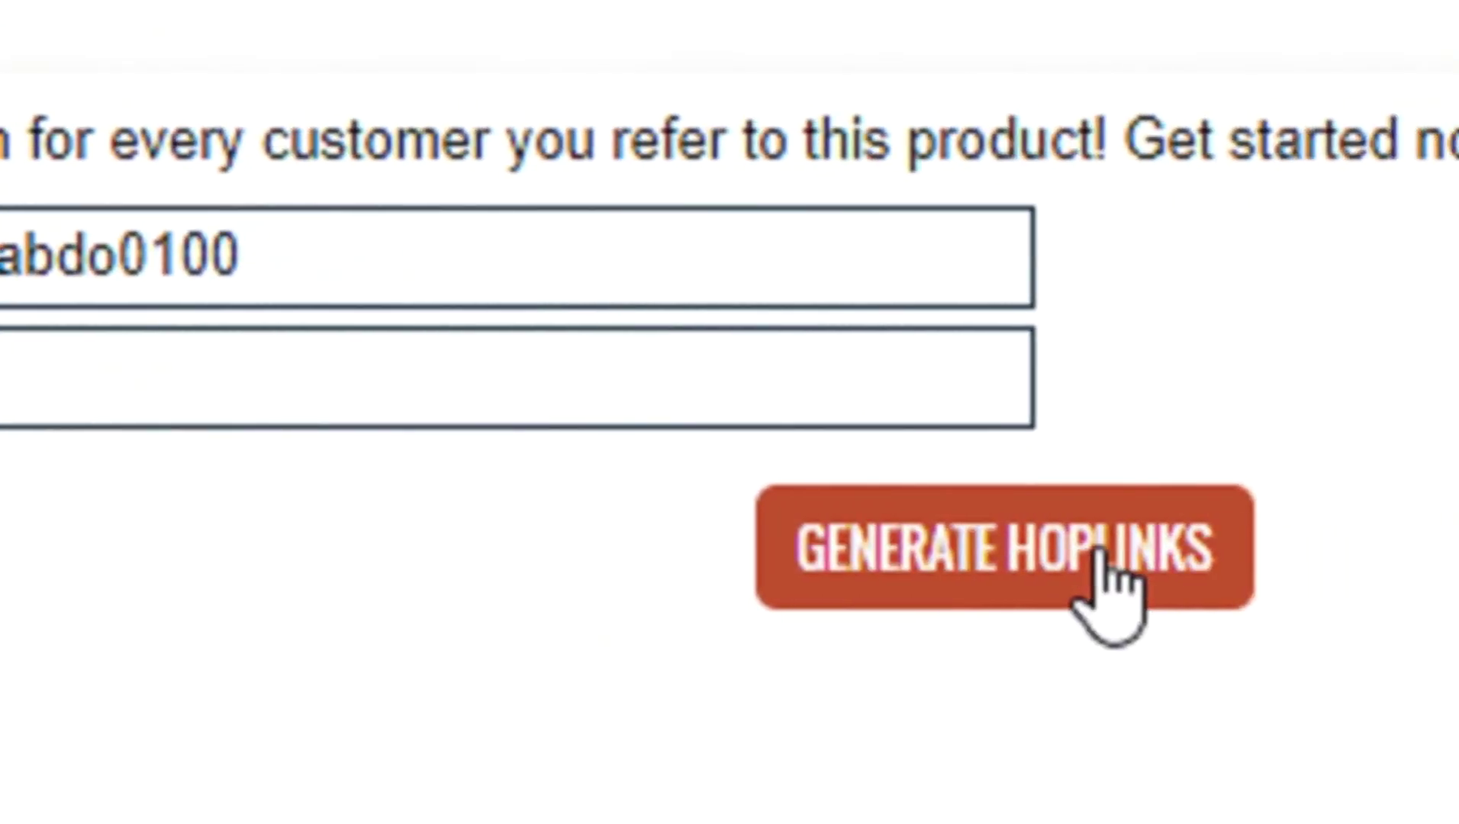
pyautogui.click(1101, 580)
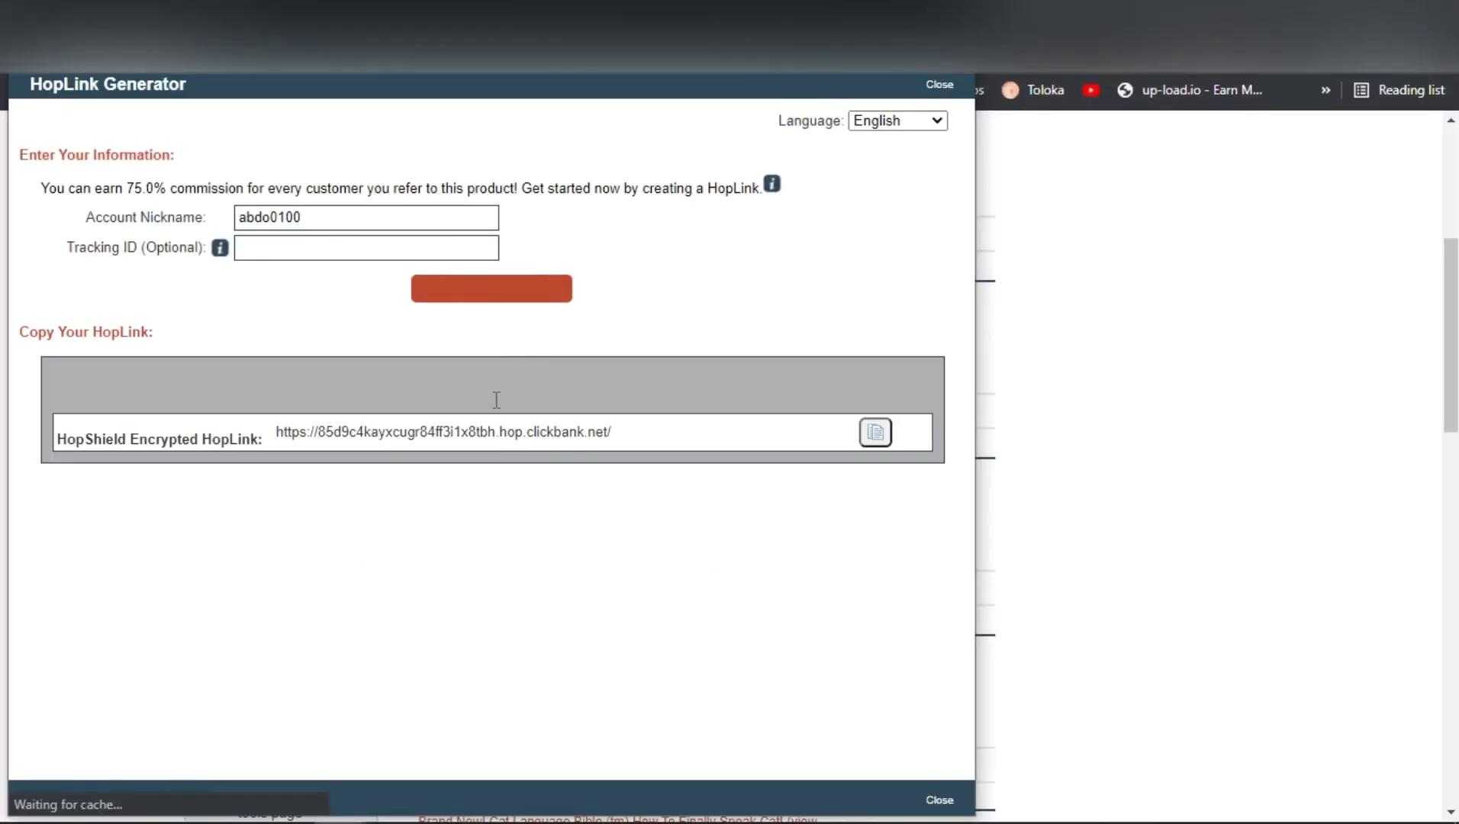
pyautogui.click(876, 444)
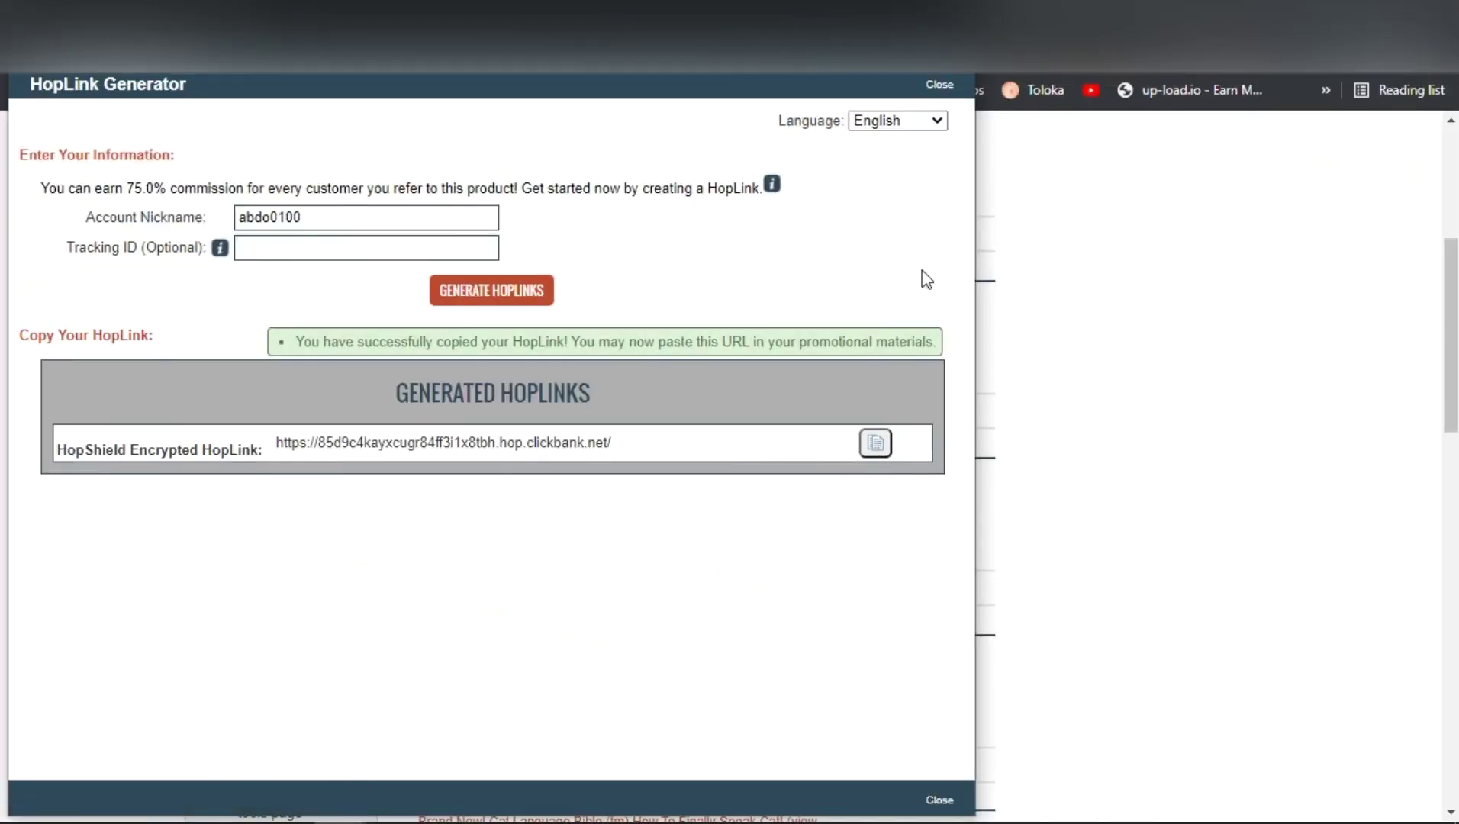
pyautogui.press('Escape')
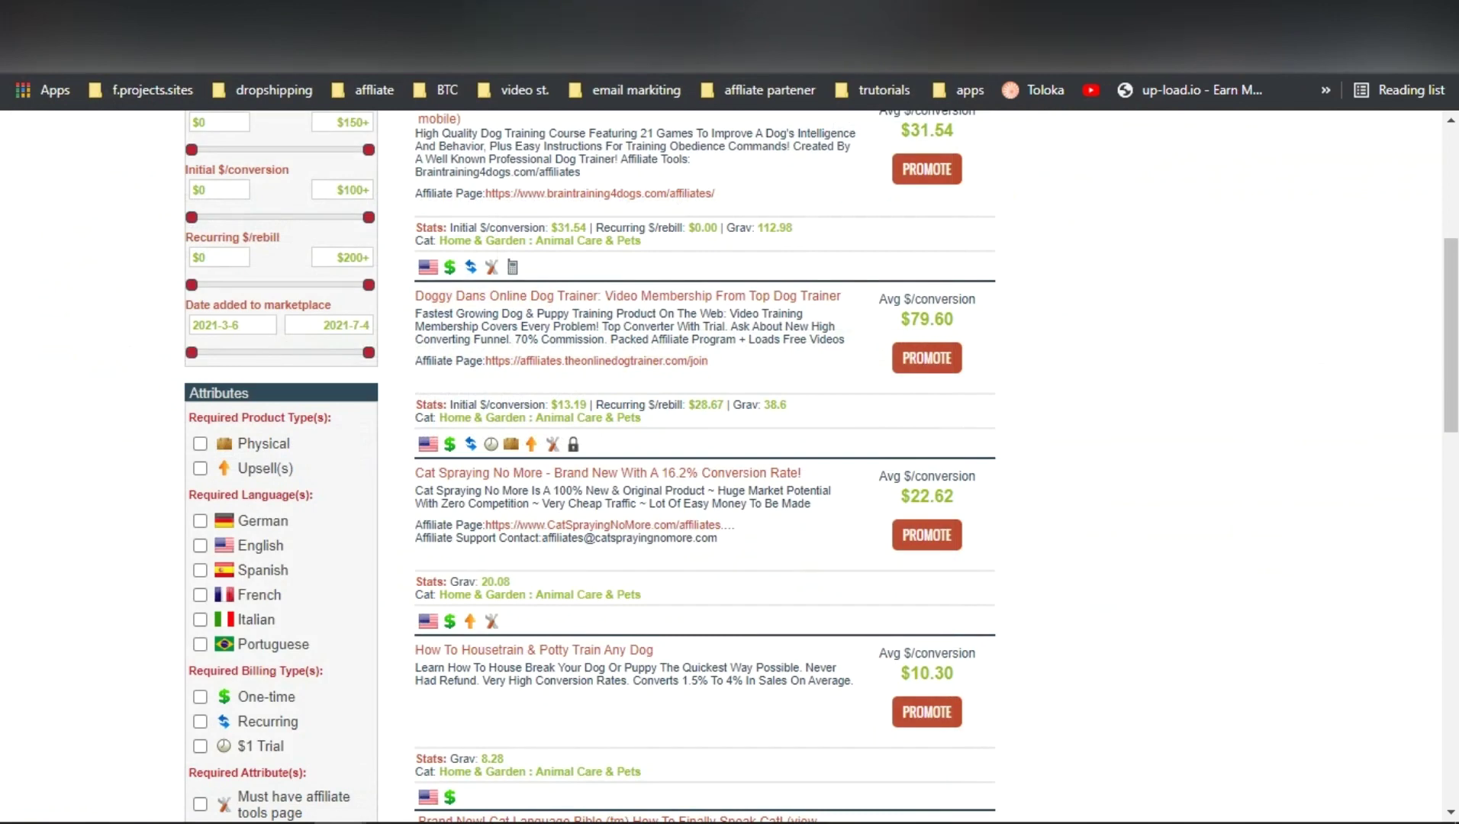
pyautogui.hotkey('ctrl', 'Tab')
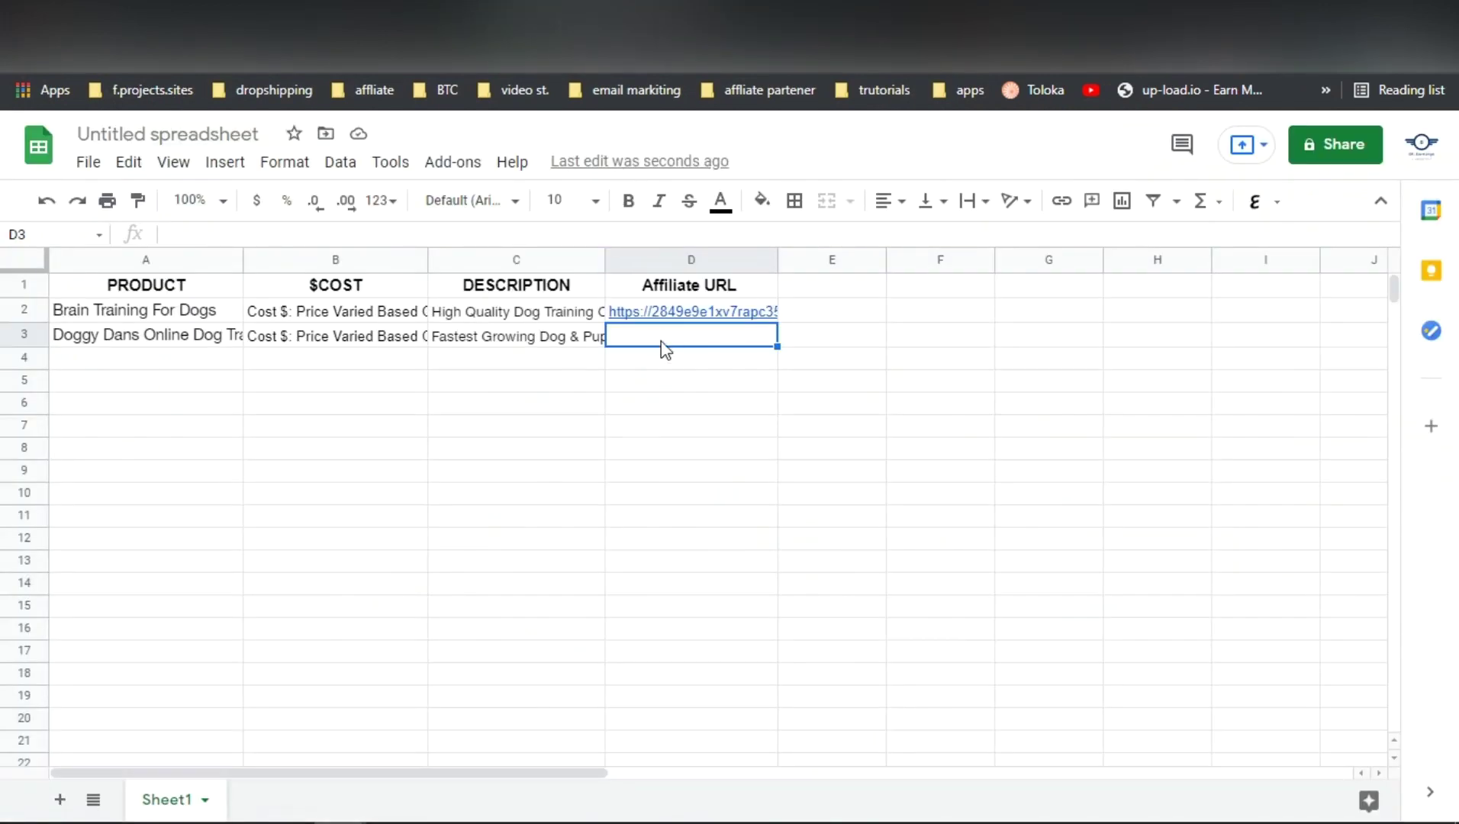
pyautogui.hotkey('ctrl', 'v')
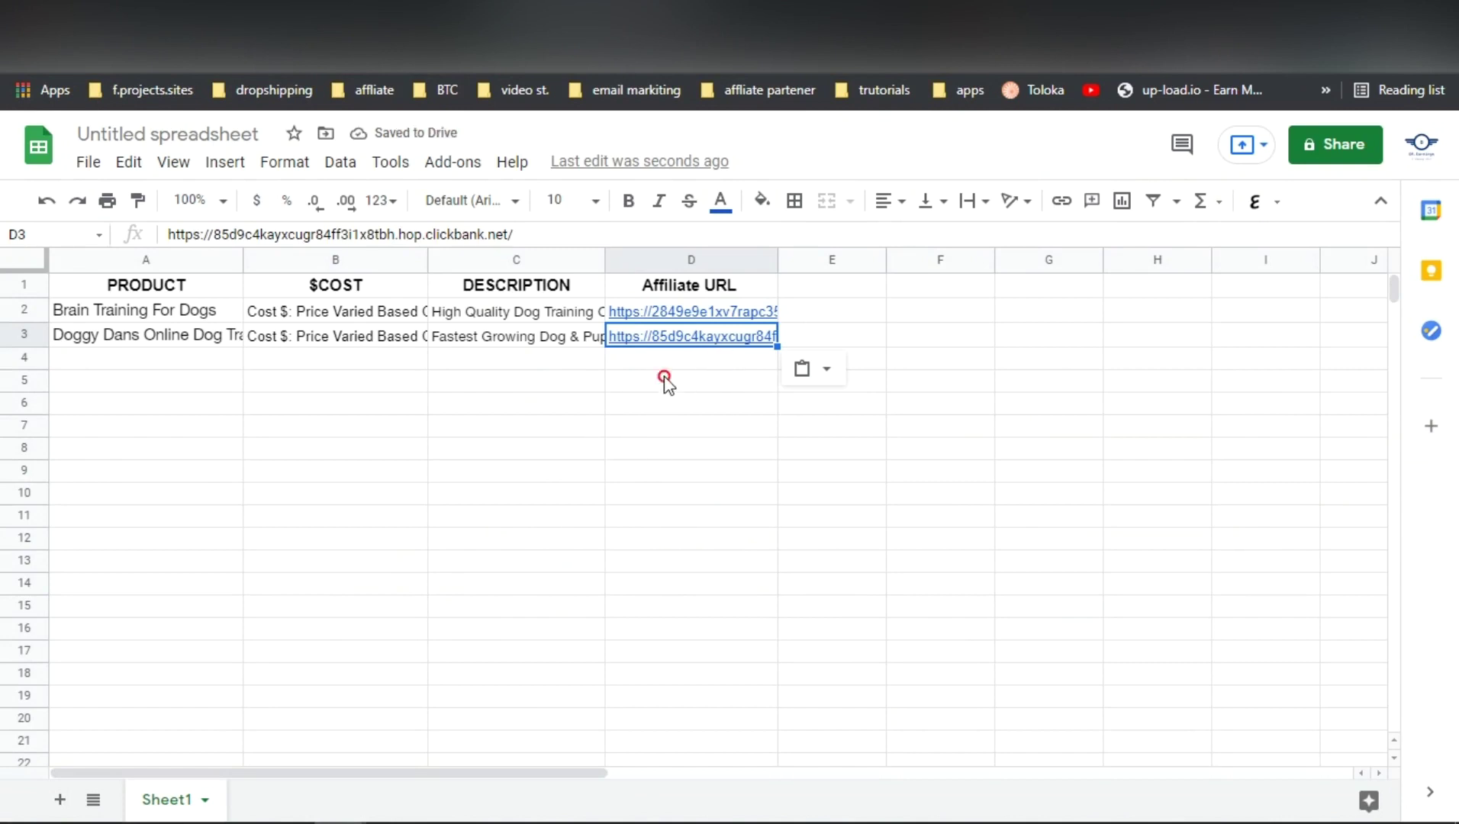
pyautogui.click(665, 379)
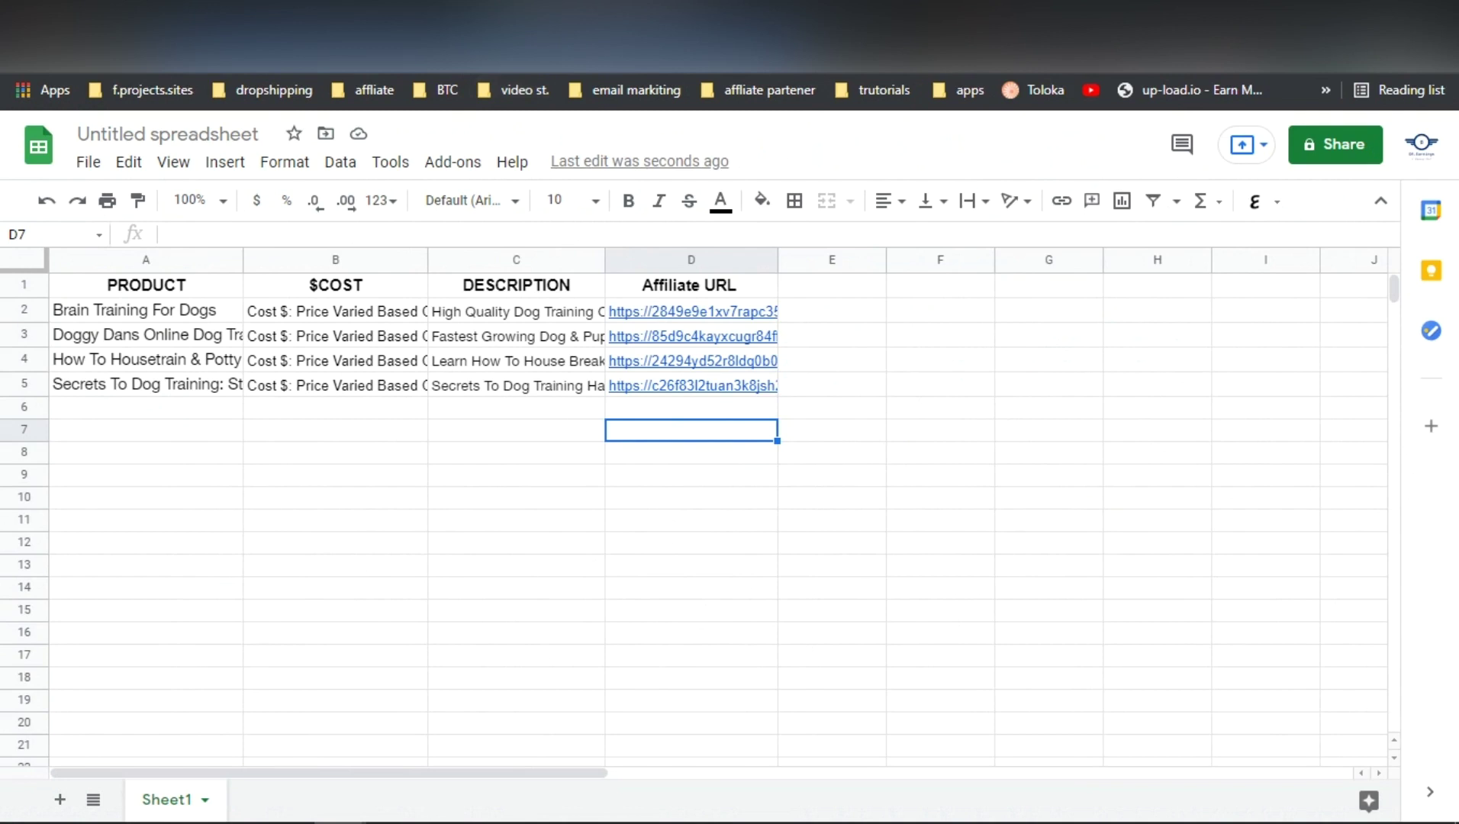
# - Switch to SpreadSimple and try to create a new website from the Google Sheet link
pyautogui.click(404, 7)
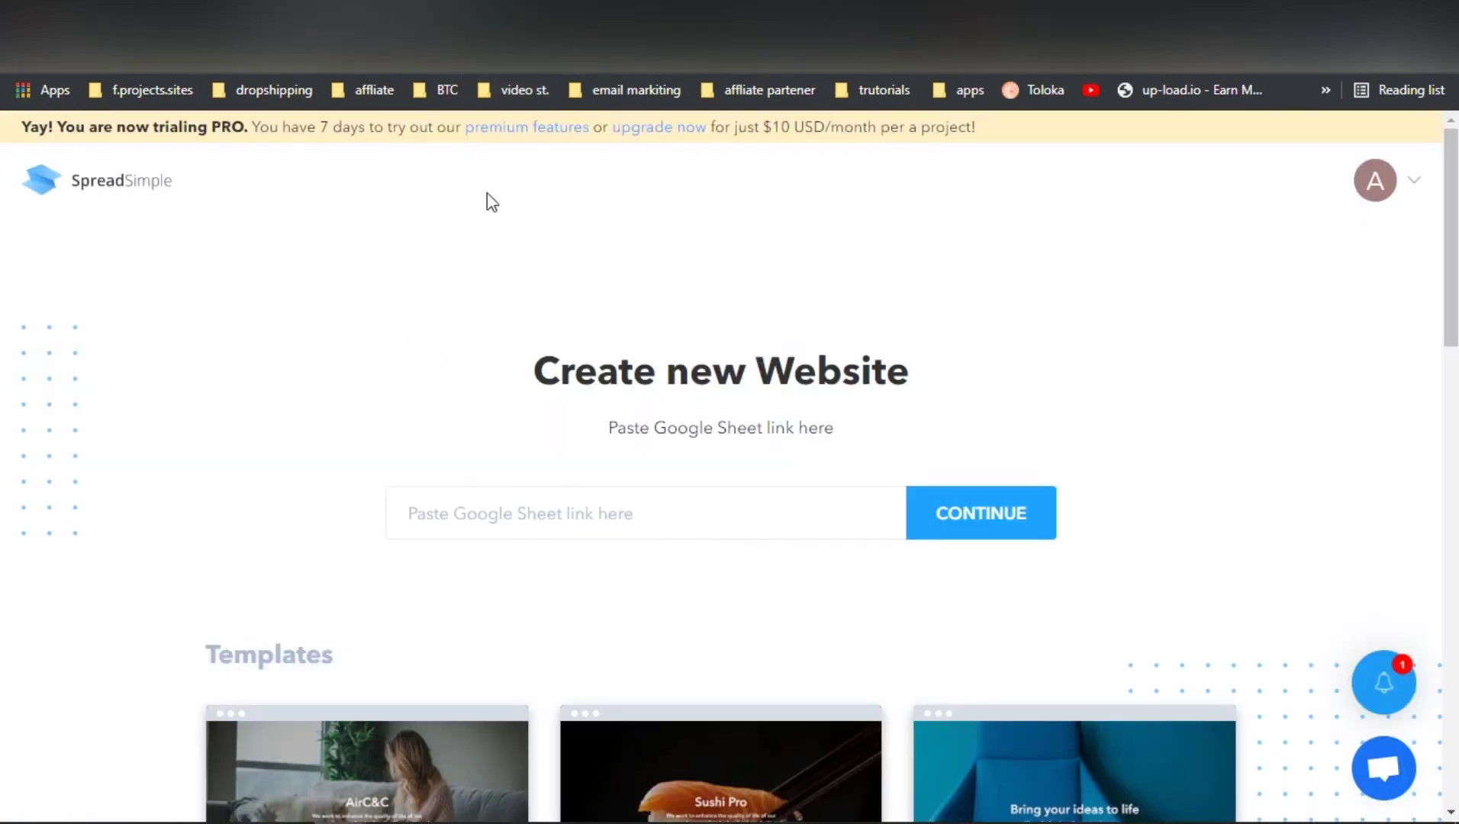
pyautogui.hotkey('ctrl', 'v')
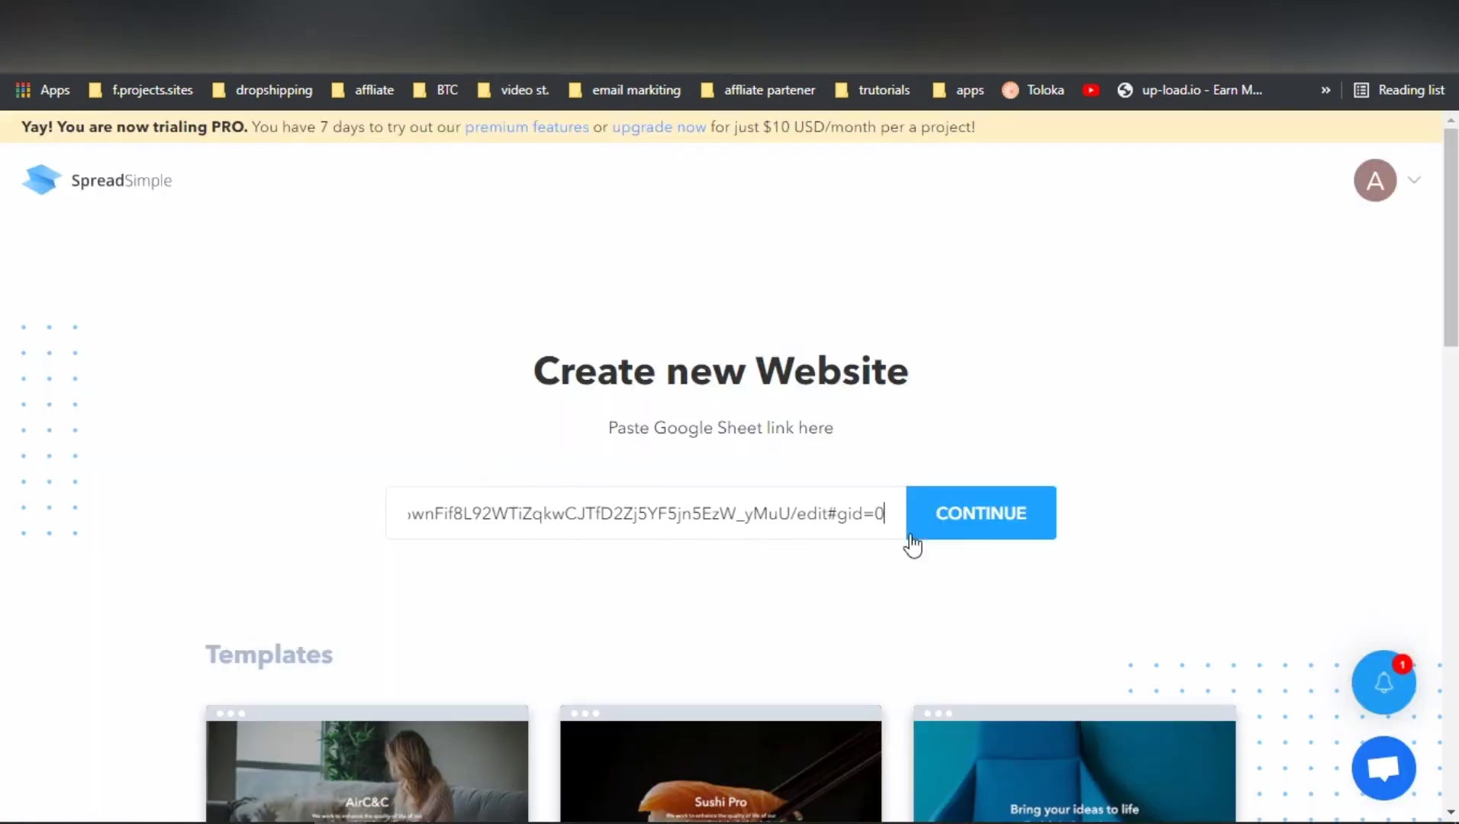
pyautogui.click(966, 523)
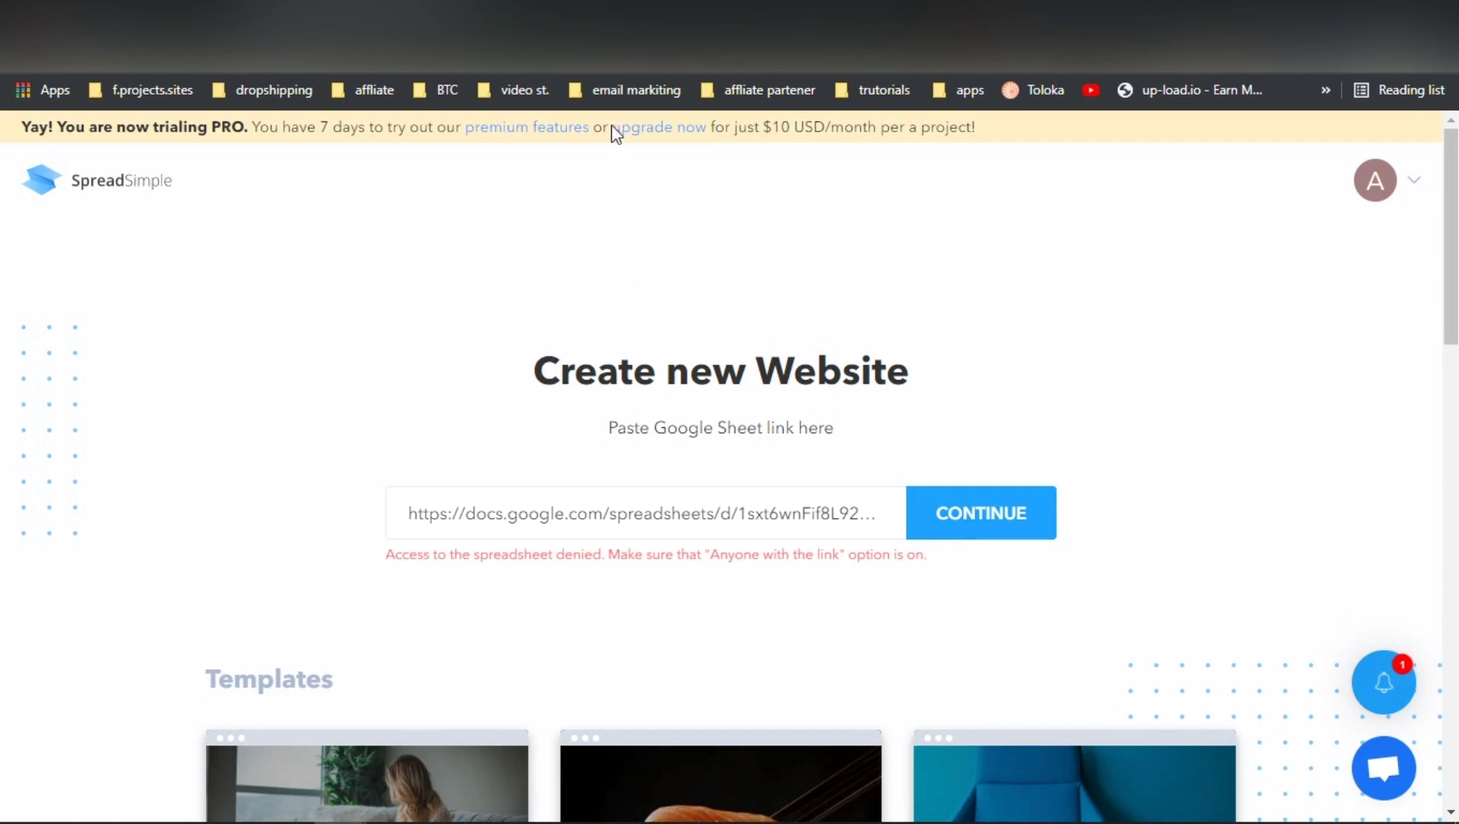
# - Share the product spreadsheet with anyone with the link, without naming the file, and copy its sharing link
pyautogui.hotkey('ctrl', 'Tab')
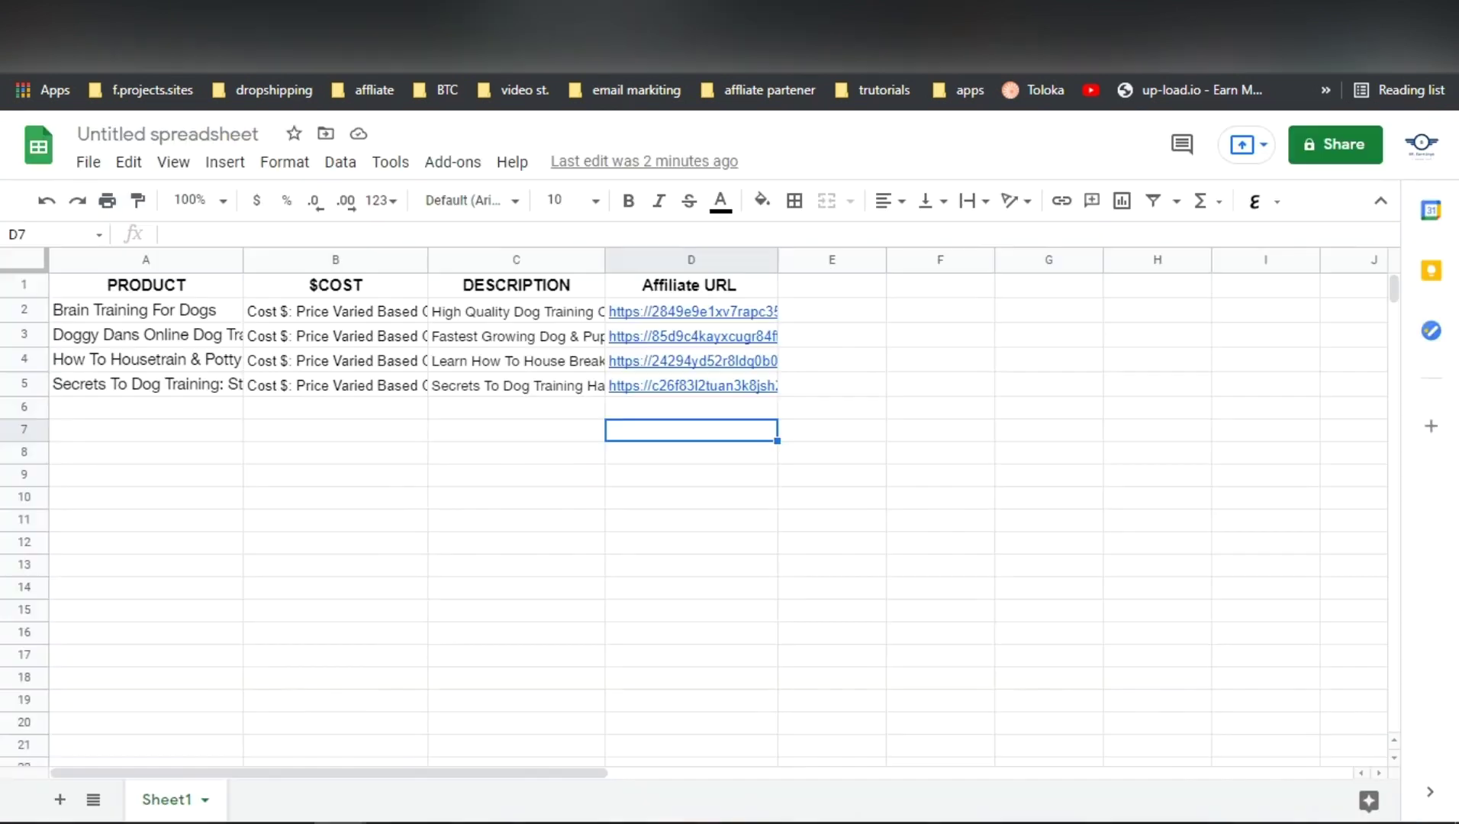
pyautogui.click(102, 166)
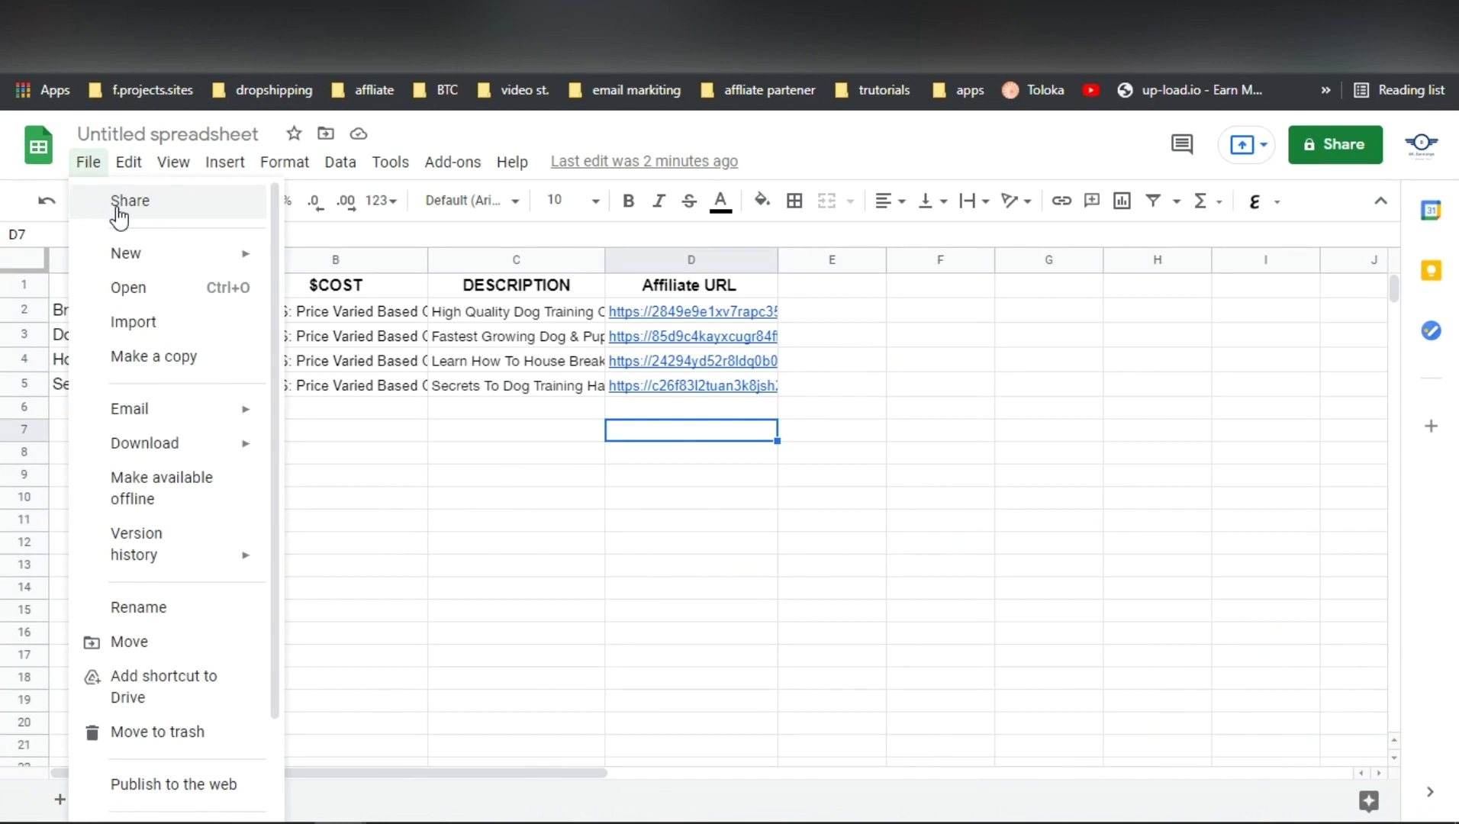
pyautogui.click(118, 210)
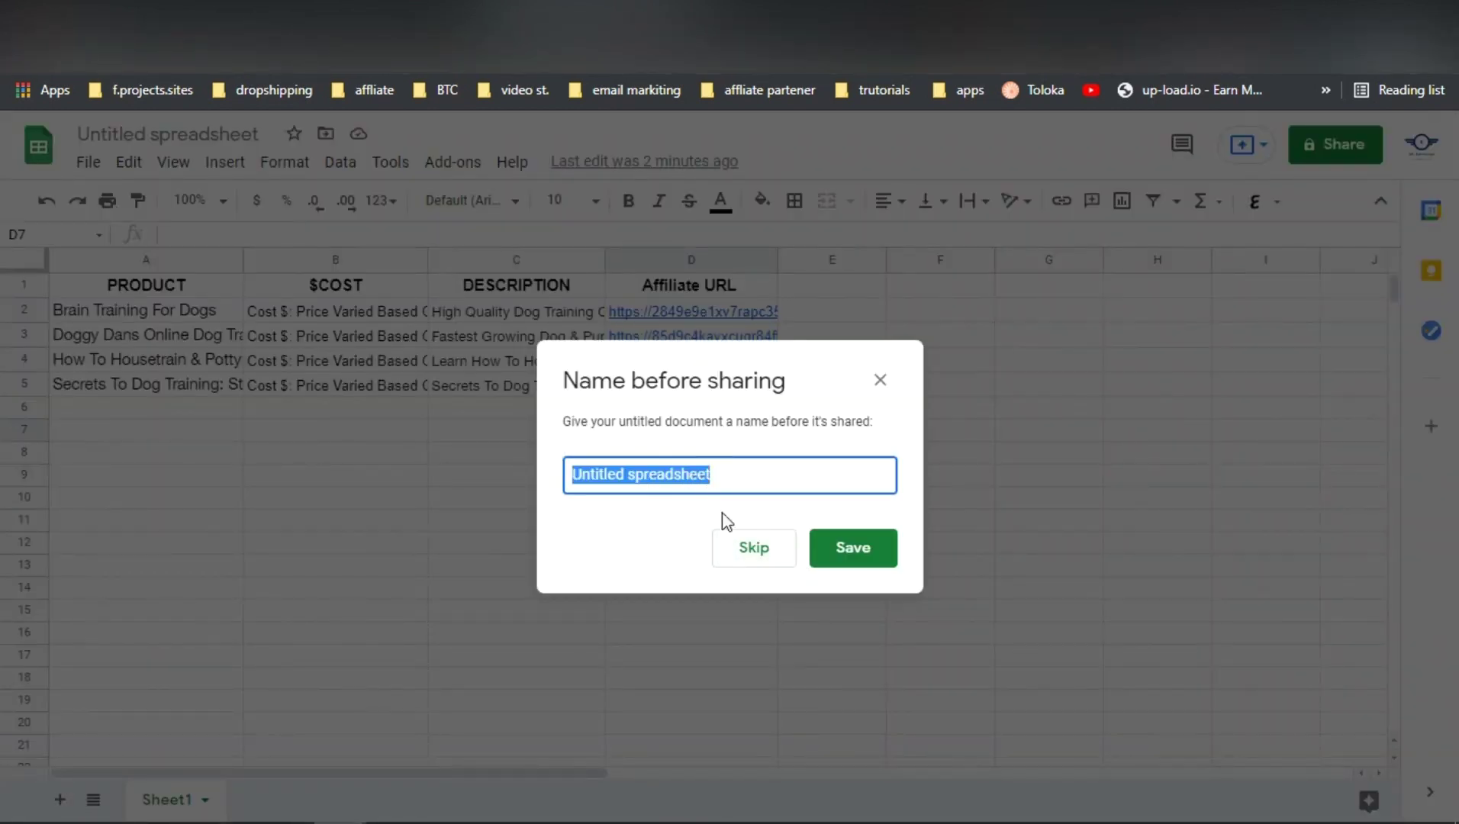
pyautogui.click(750, 549)
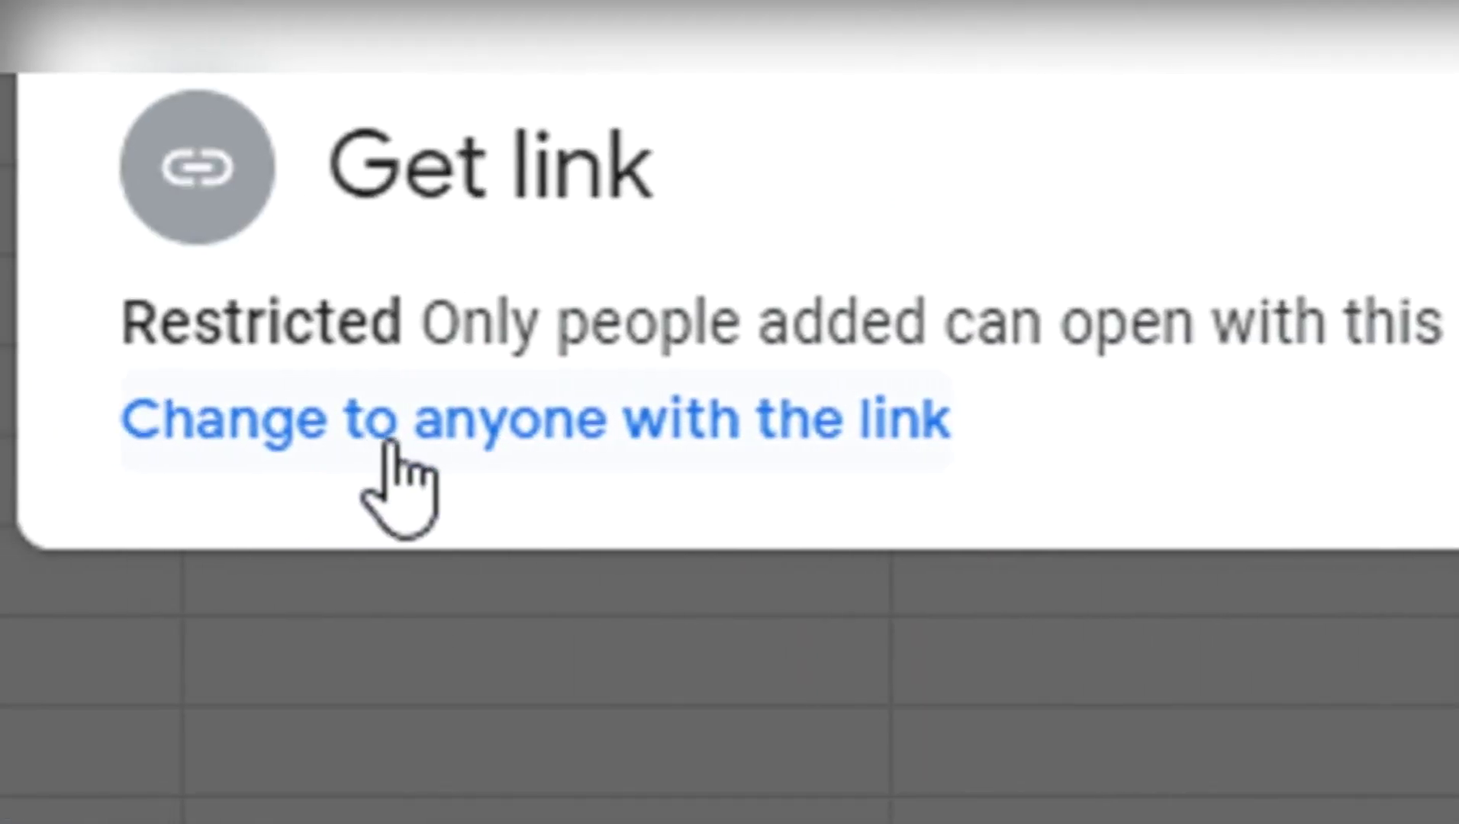
pyautogui.click(619, 469)
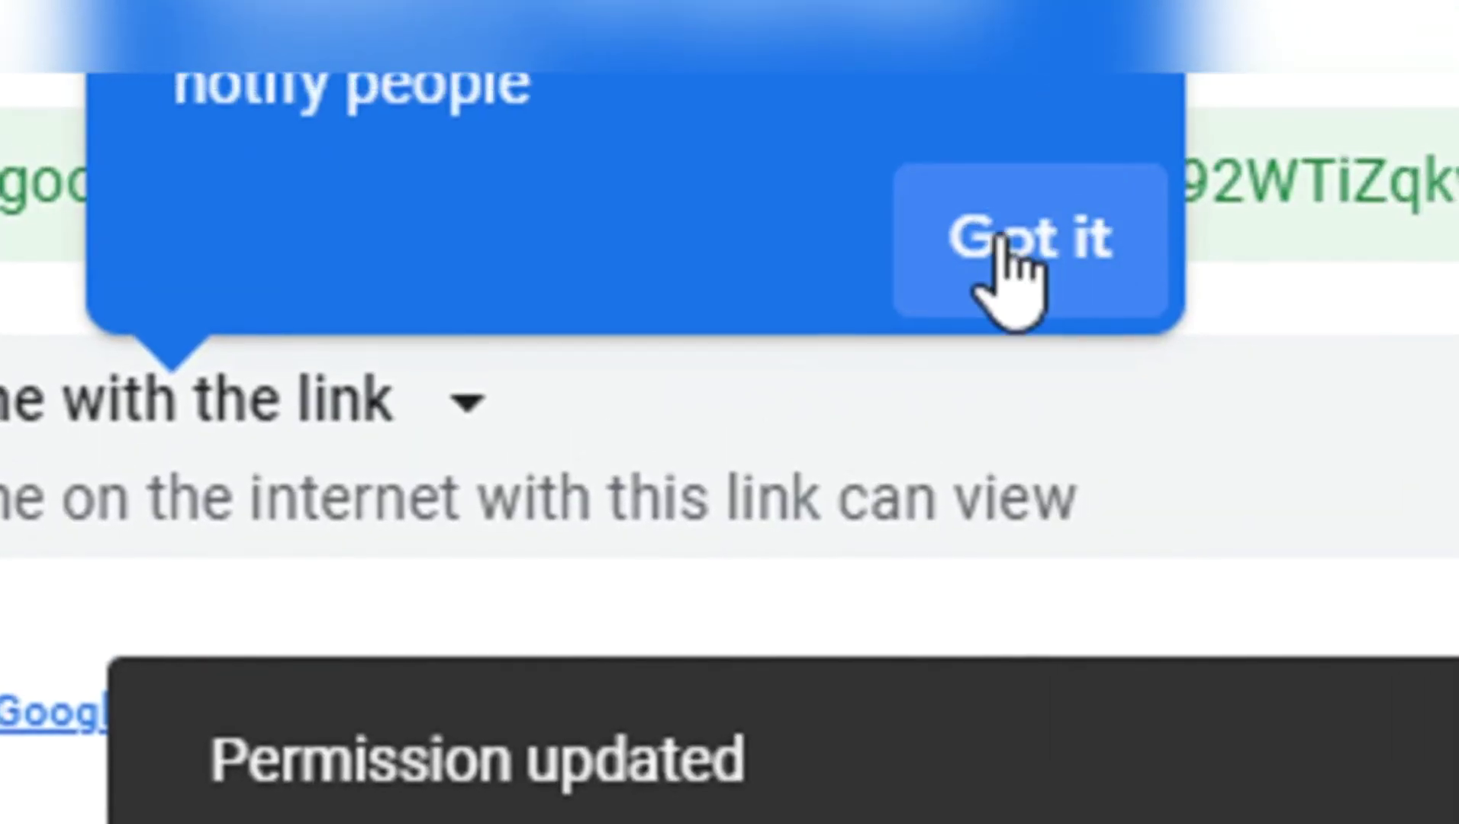
pyautogui.click(1446, 314)
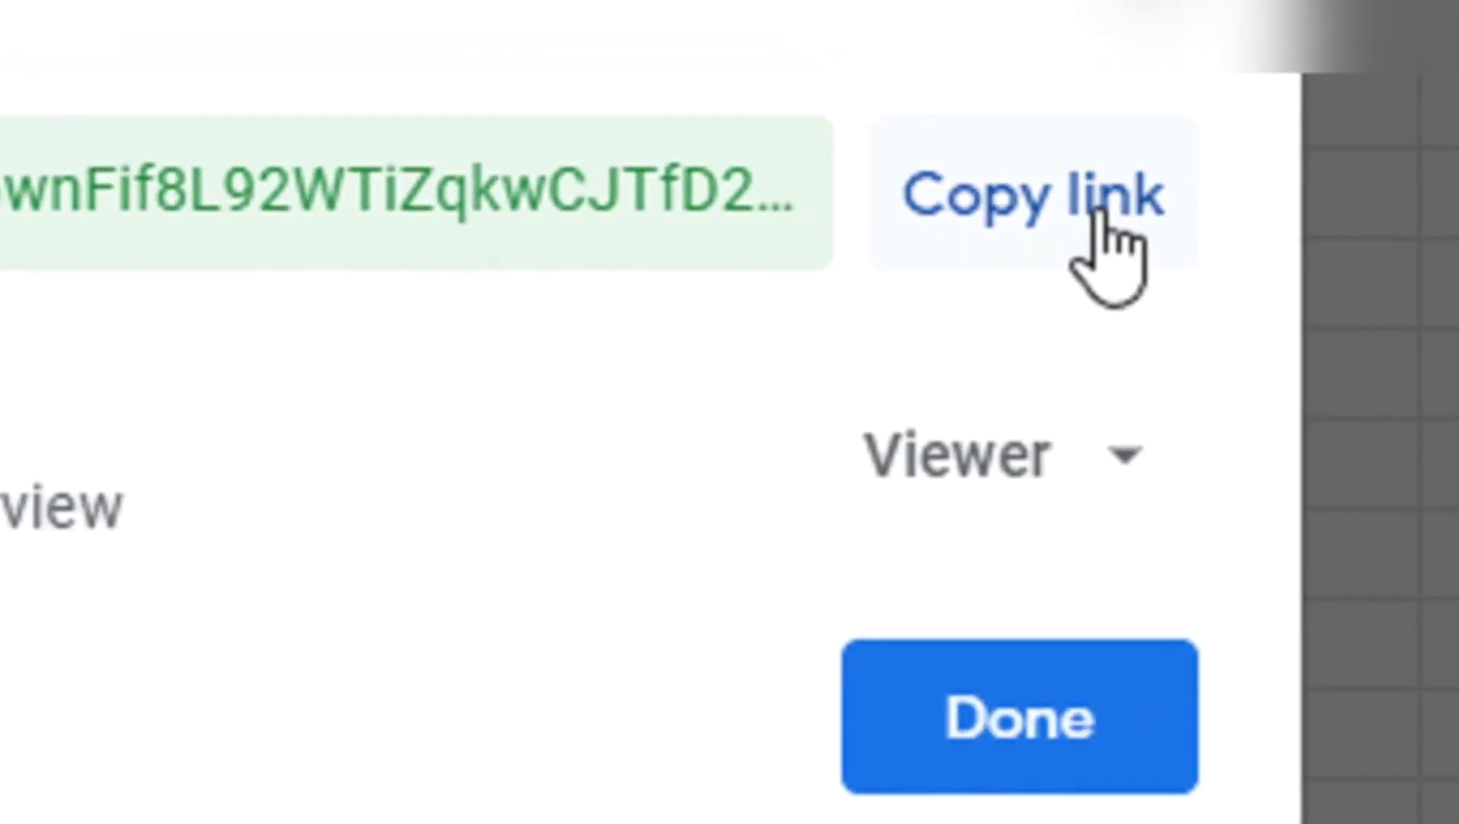
pyautogui.click(1102, 225)
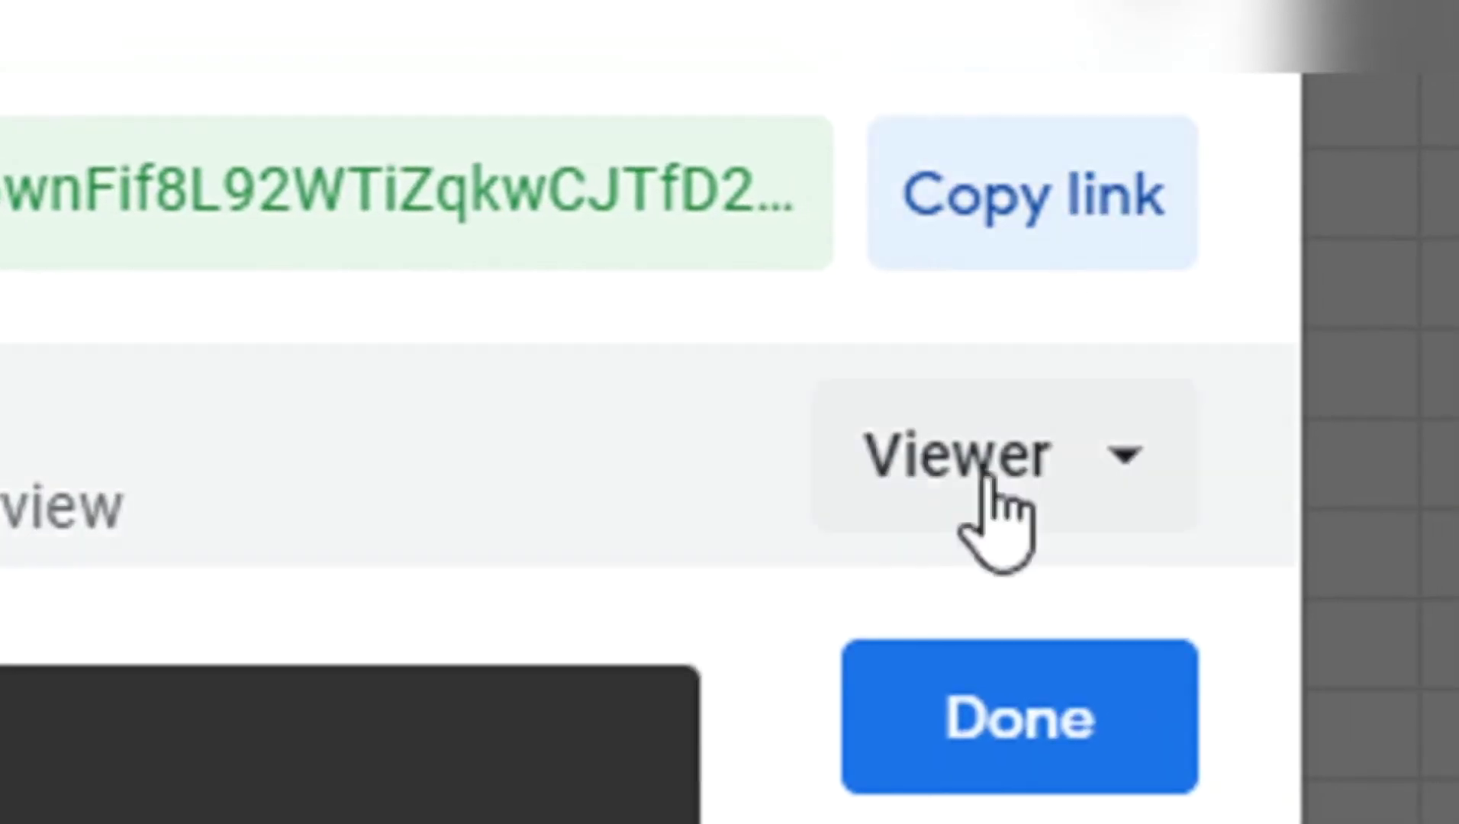
# - Finish sharing the spreadsheet, switch to SpreadSimple, and create the new website from the copied Google Sheet sharing link
pyautogui.click(993, 719)
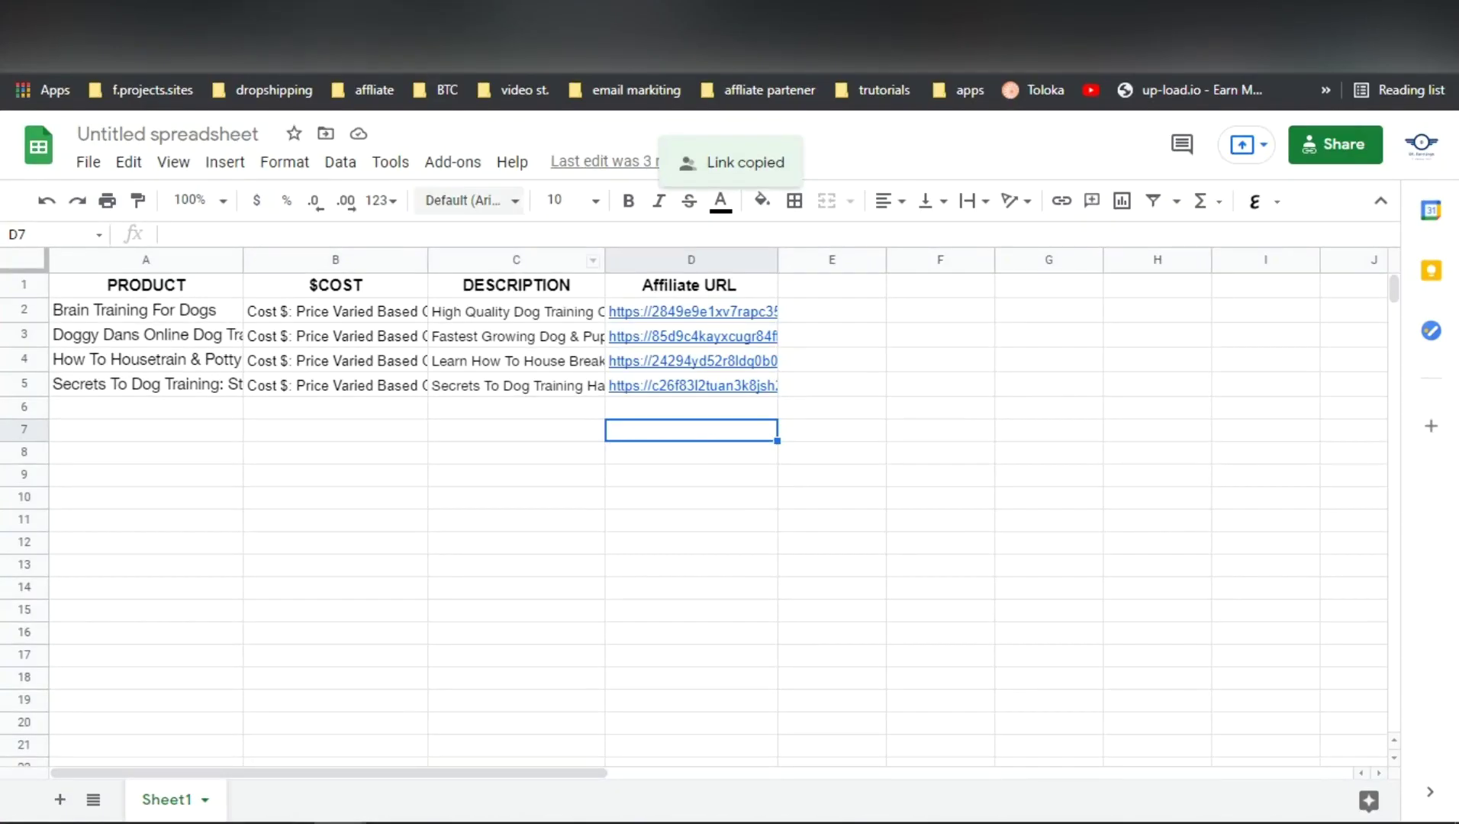
pyautogui.hotkey('ctrl', 'Tab')
pyautogui.click(722, 504)
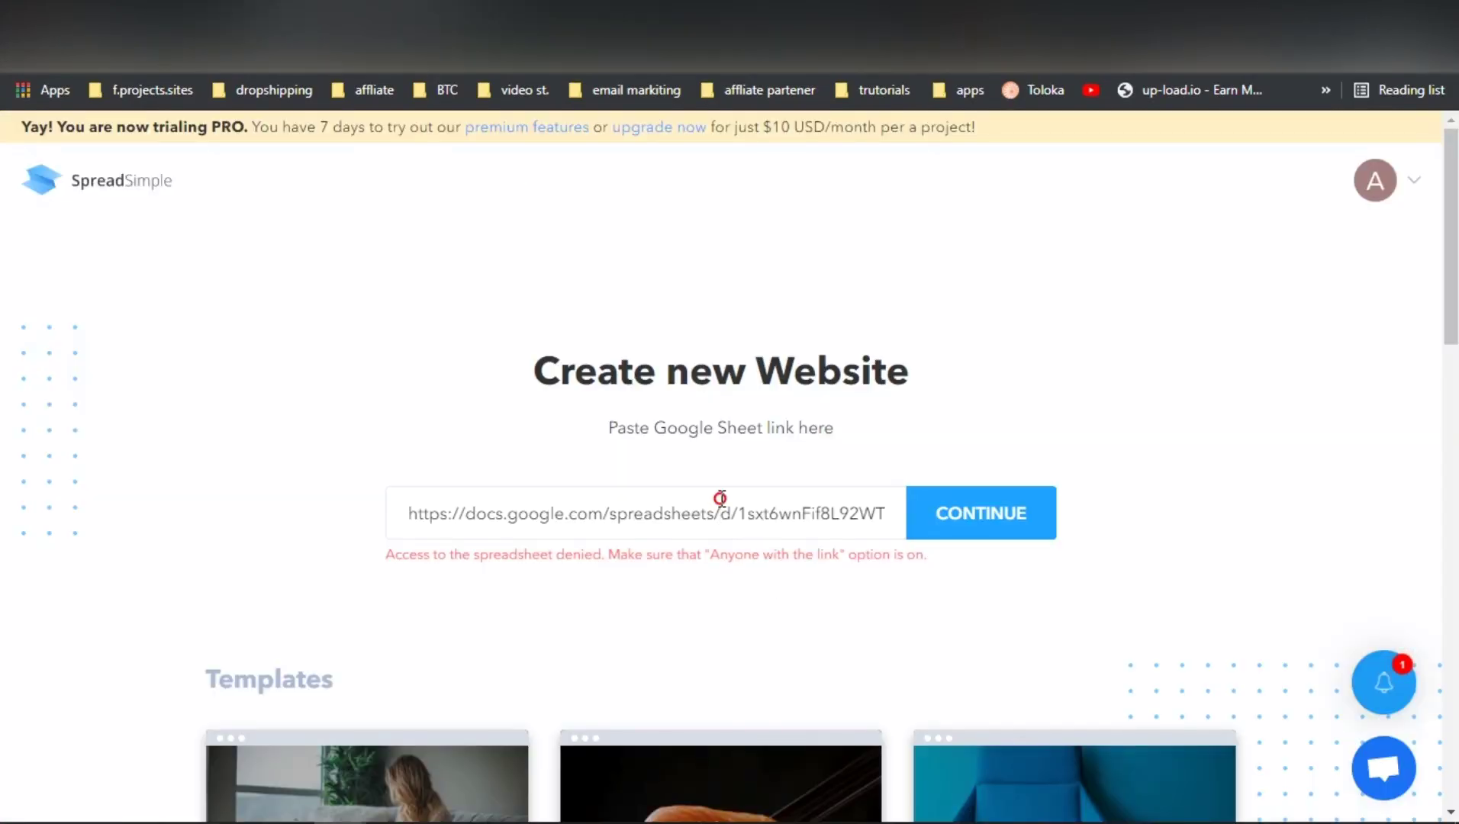
pyautogui.tripleClick(720, 498)
pyautogui.hotkey('ctrl', 'v')
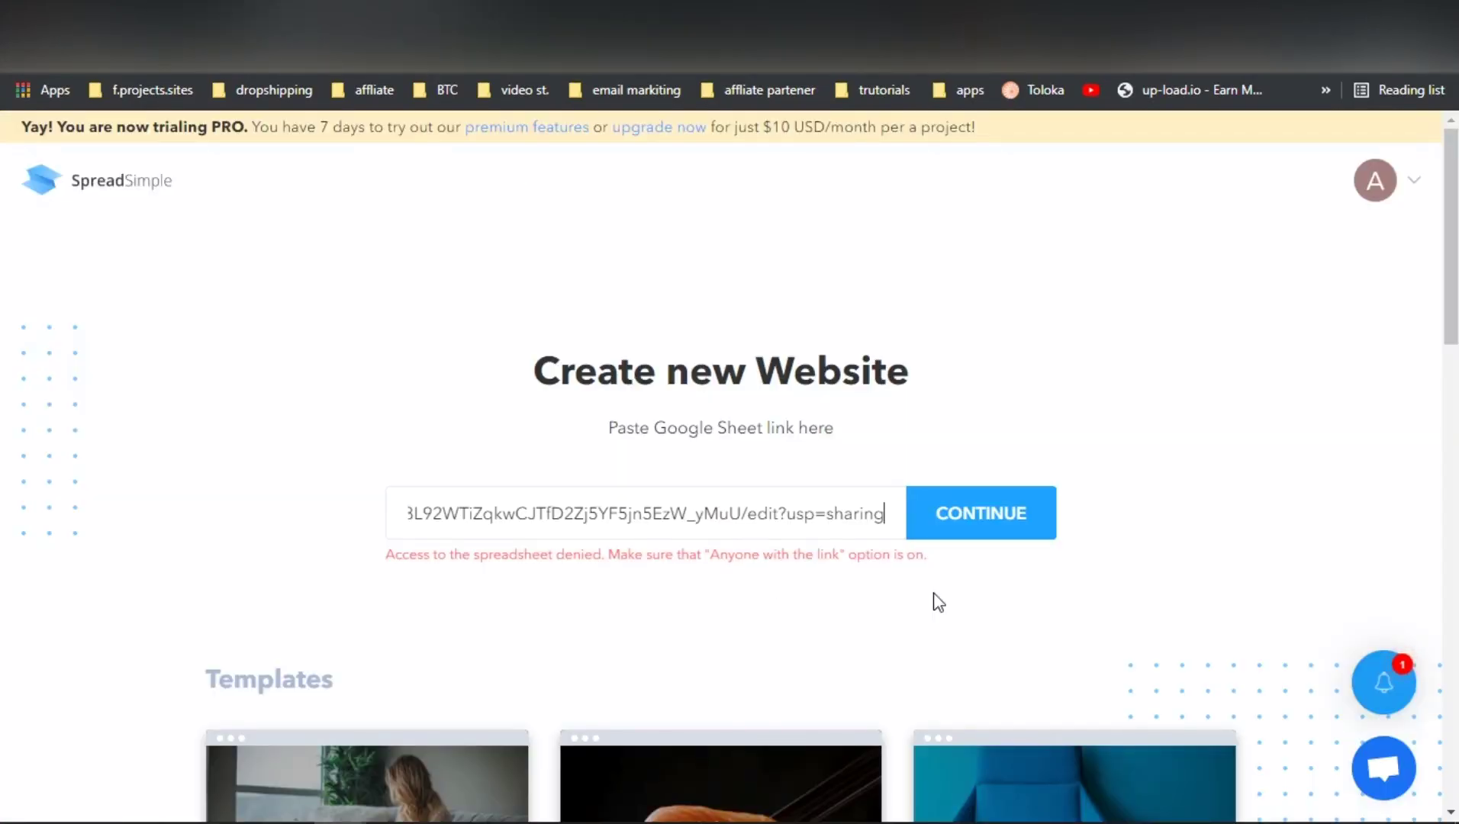
pyautogui.click(974, 524)
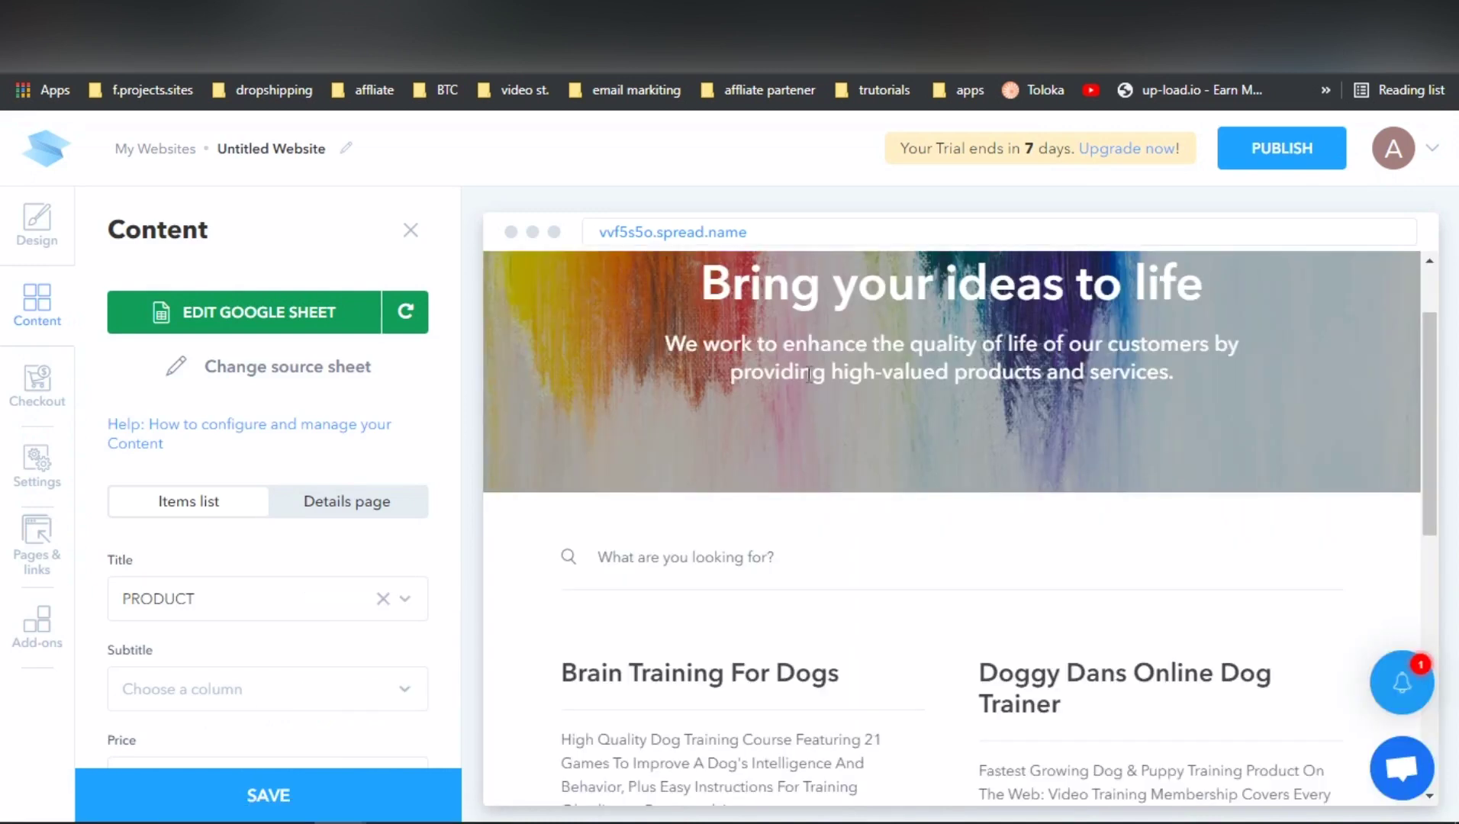
# - Look through the website preview, from the header banner to the last dog training product listing
pyautogui.scroll(-10, 957, 358)
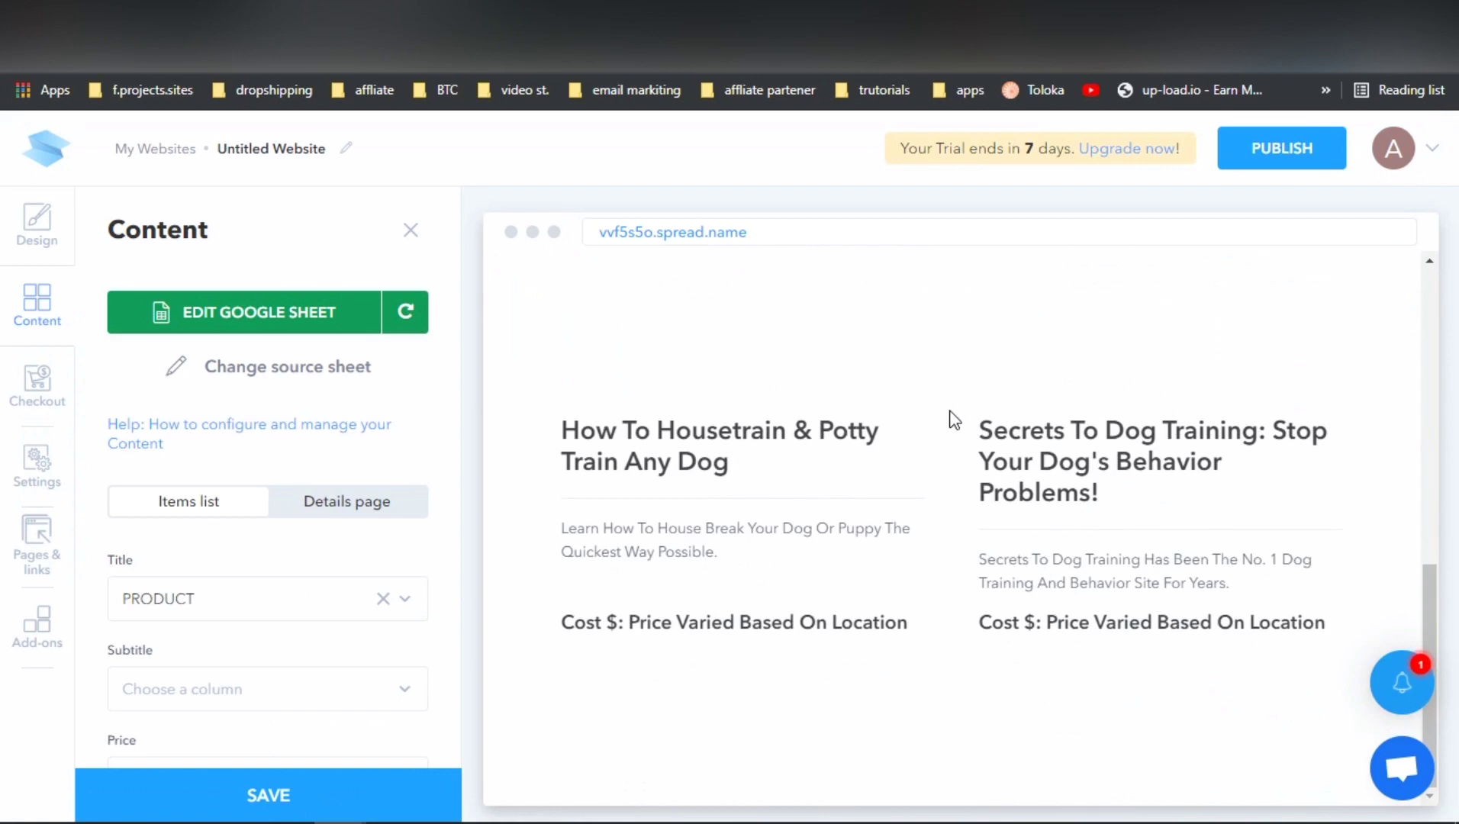
pyautogui.scroll(4, 965, 438)
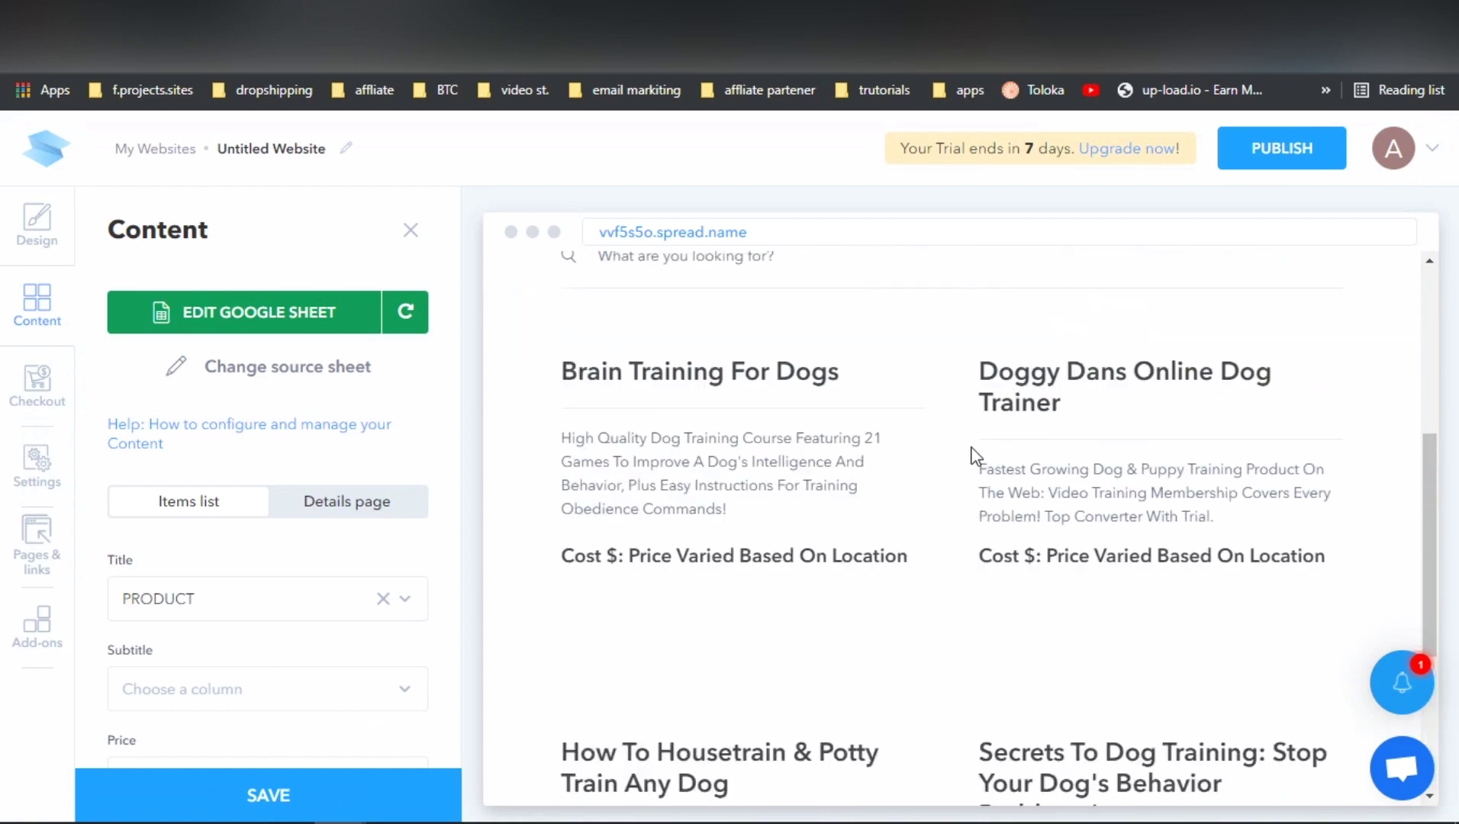
pyautogui.scroll(-3, 973, 455)
pyautogui.scroll(8, 946, 518)
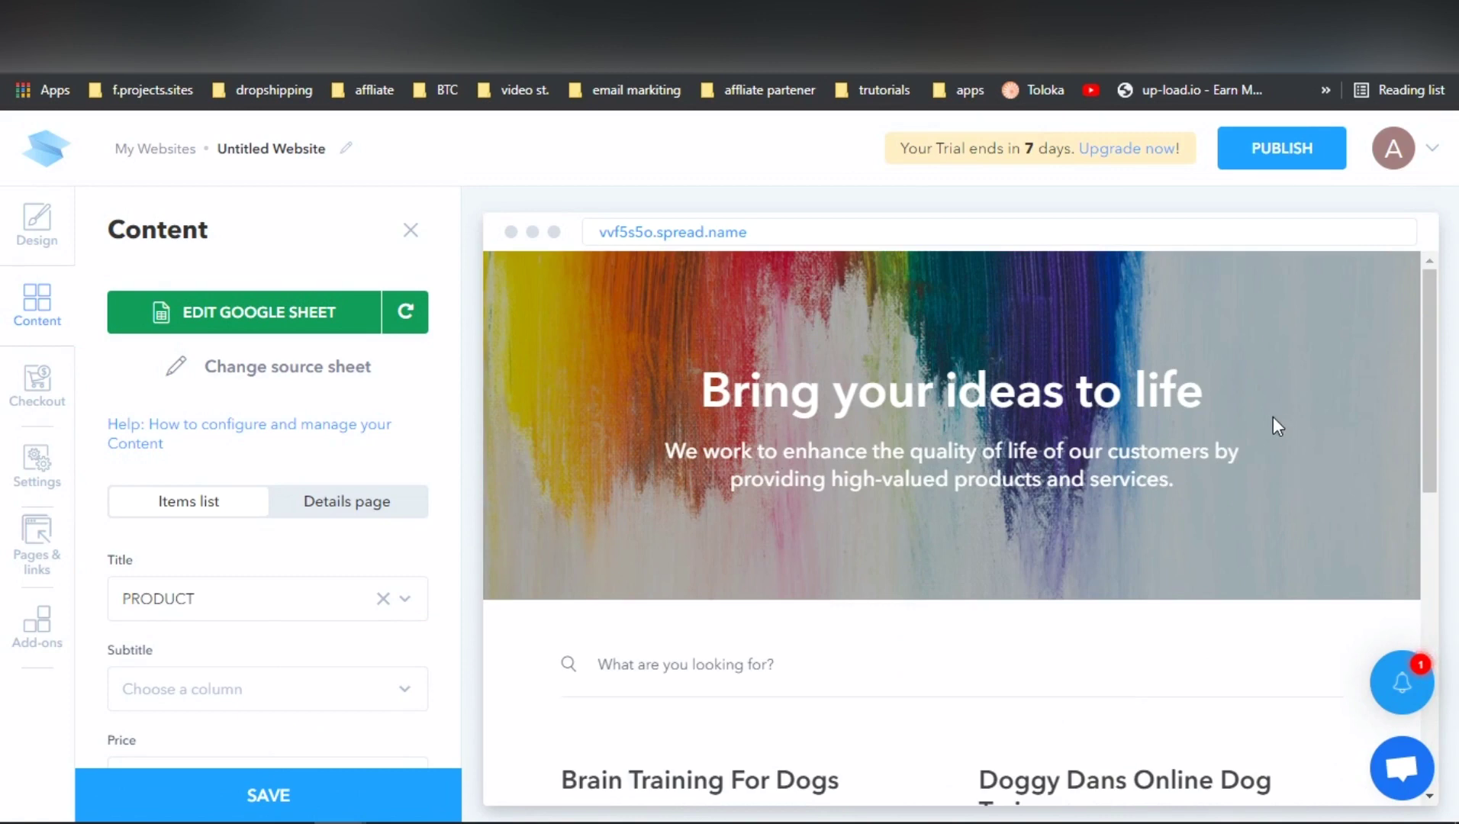
pyautogui.scroll(-5, 1008, 531)
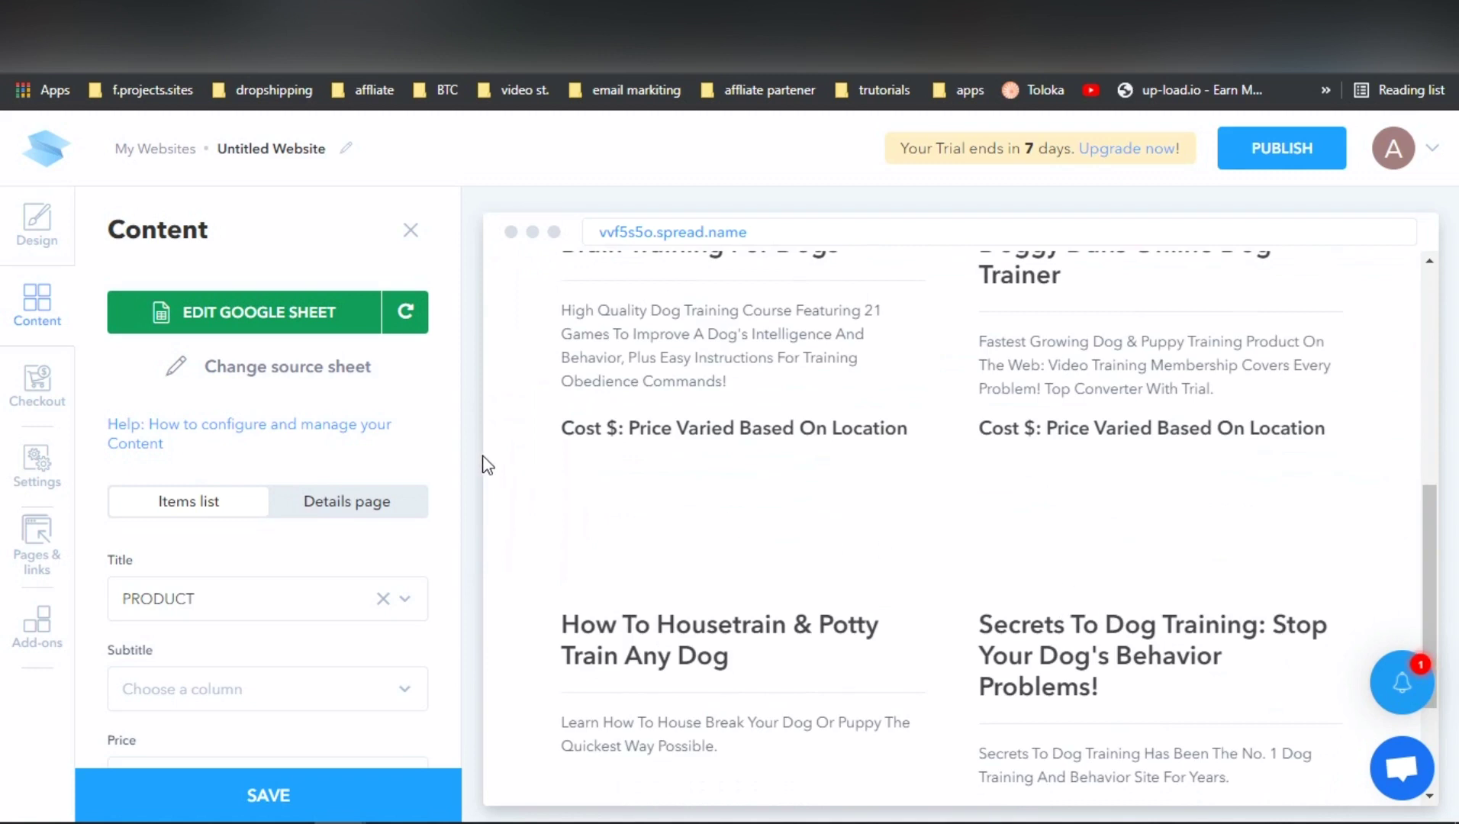
pyautogui.scroll(-2, 259, 366)
# - Open the primary Buy button's settings in the content options and set its color to bright red
pyautogui.scroll(-7, 266, 373)
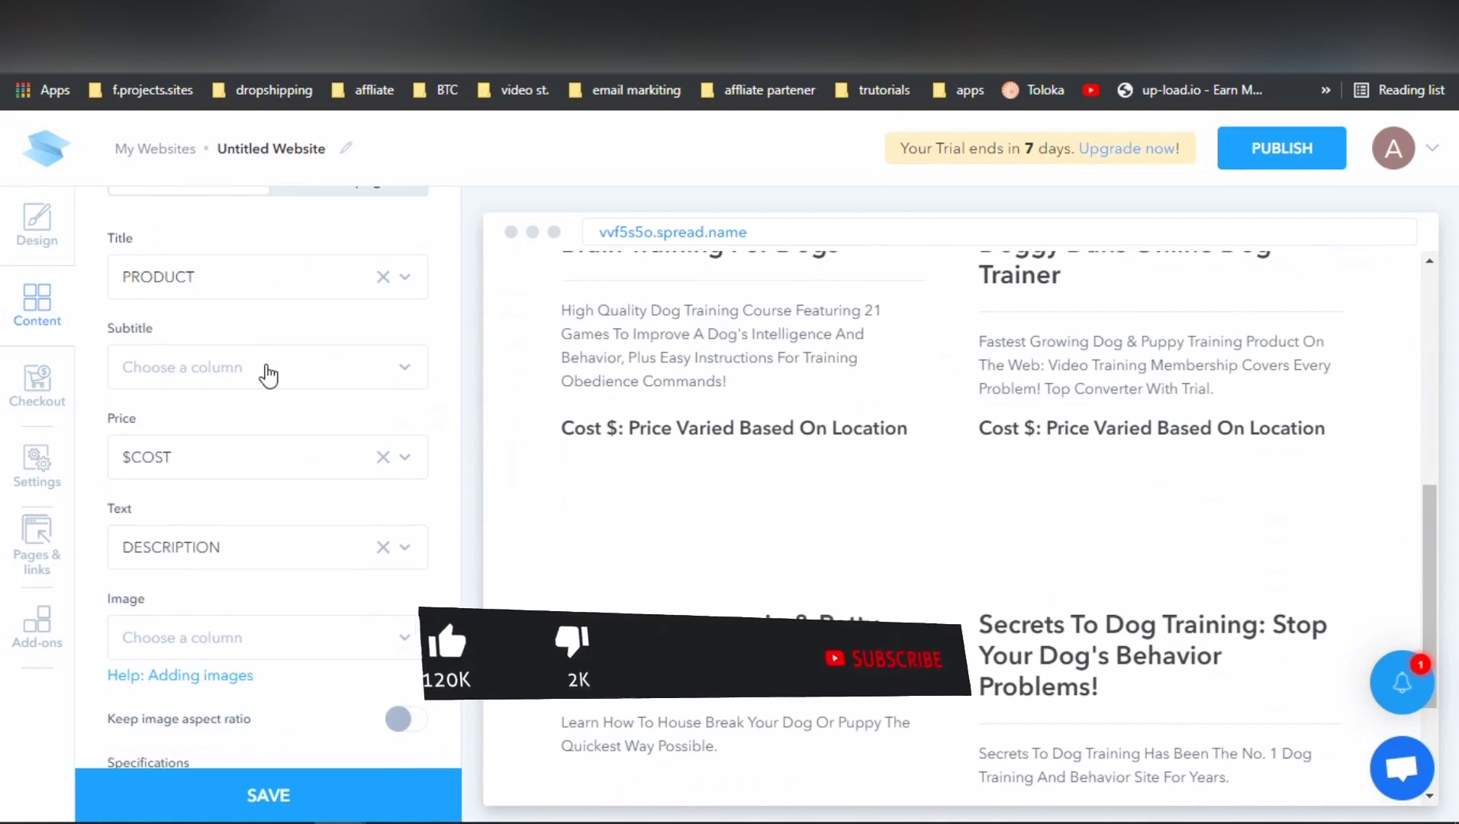
pyautogui.scroll(-3, 268, 374)
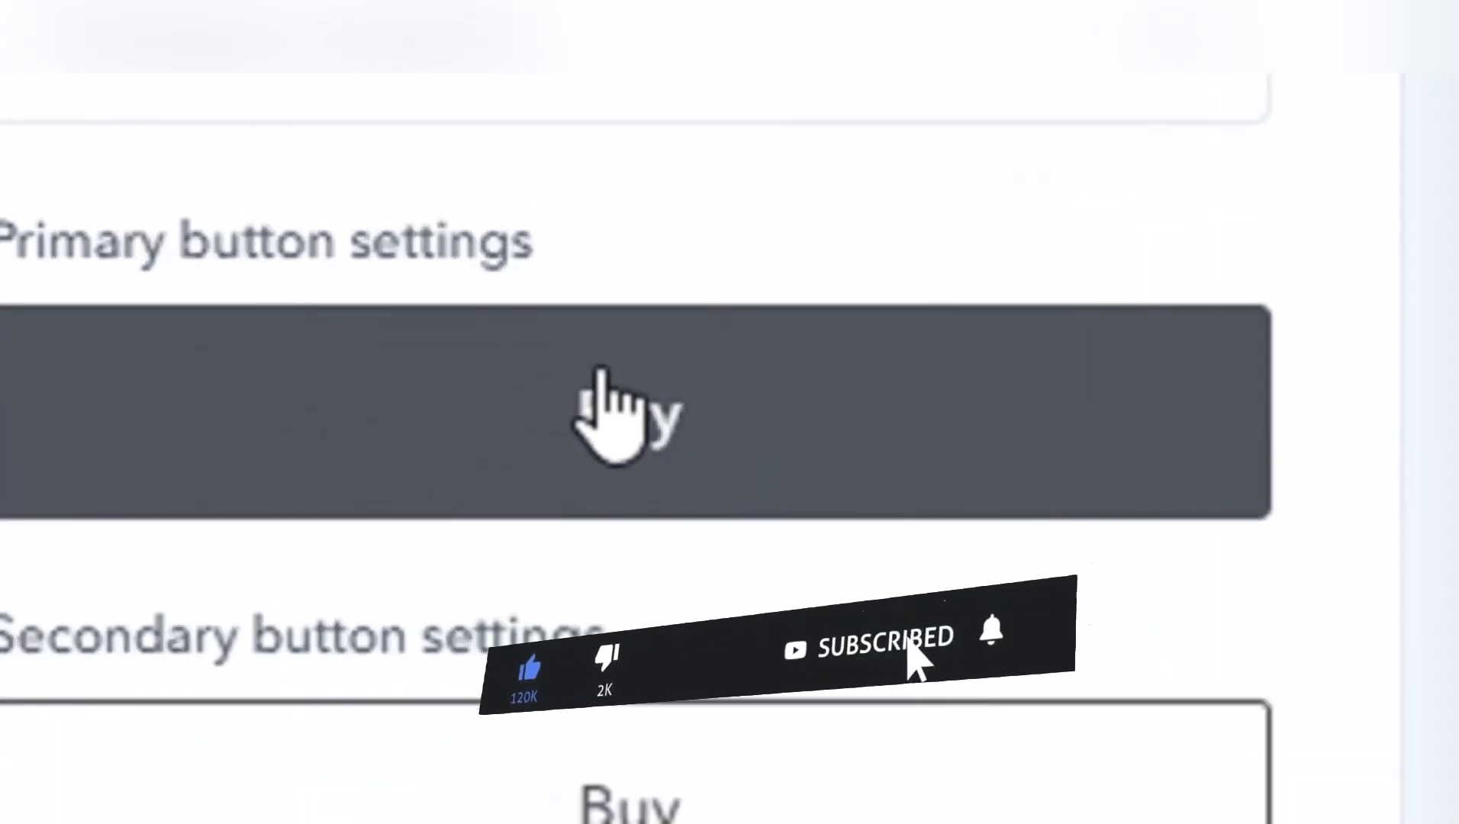
pyautogui.click(634, 416)
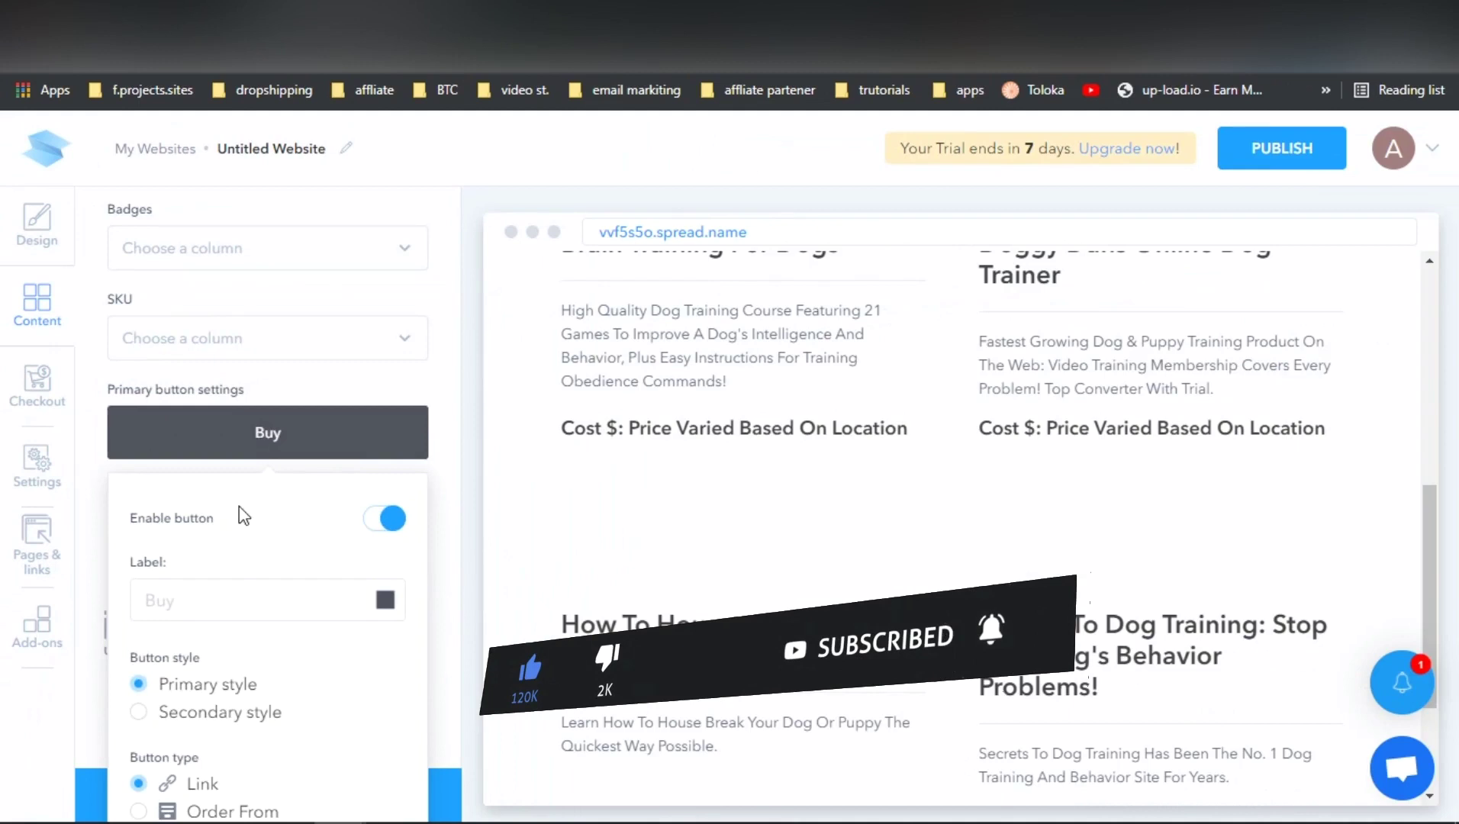
pyautogui.scroll(-3, 239, 505)
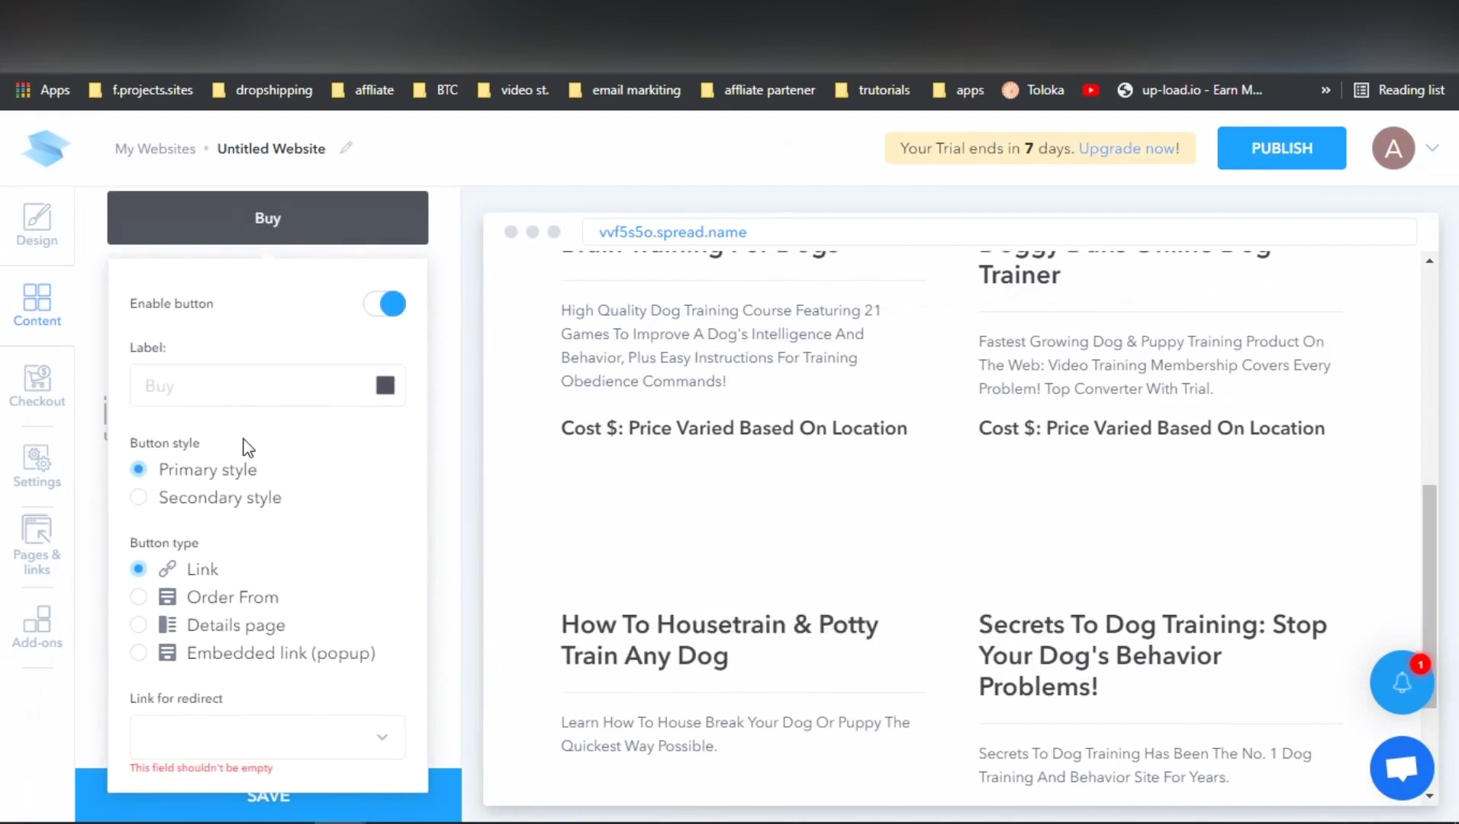
pyautogui.click(385, 385)
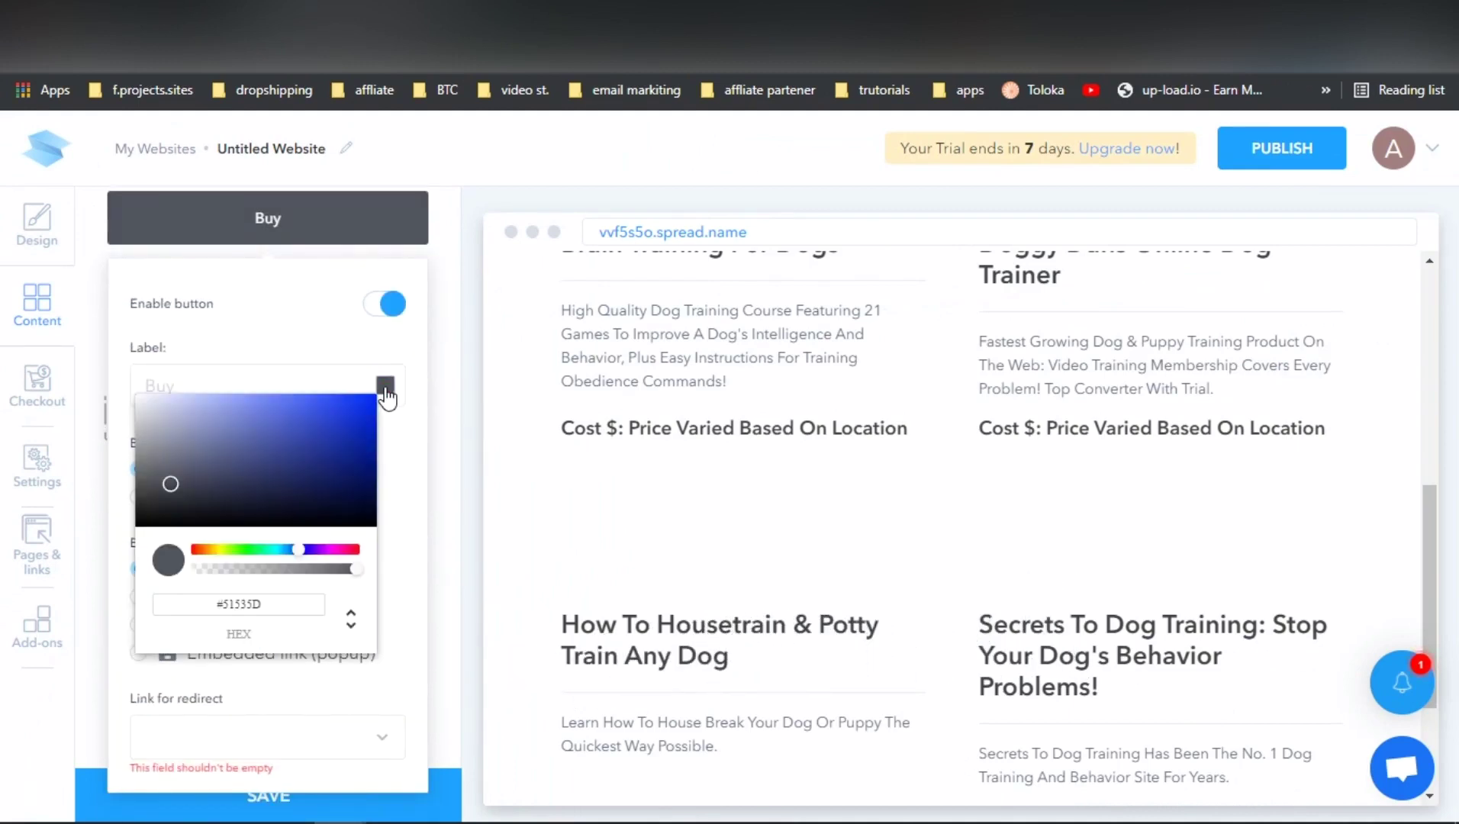
pyautogui.moveTo(300, 550); pyautogui.dragTo(389, 553)
pyautogui.click(389, 553)
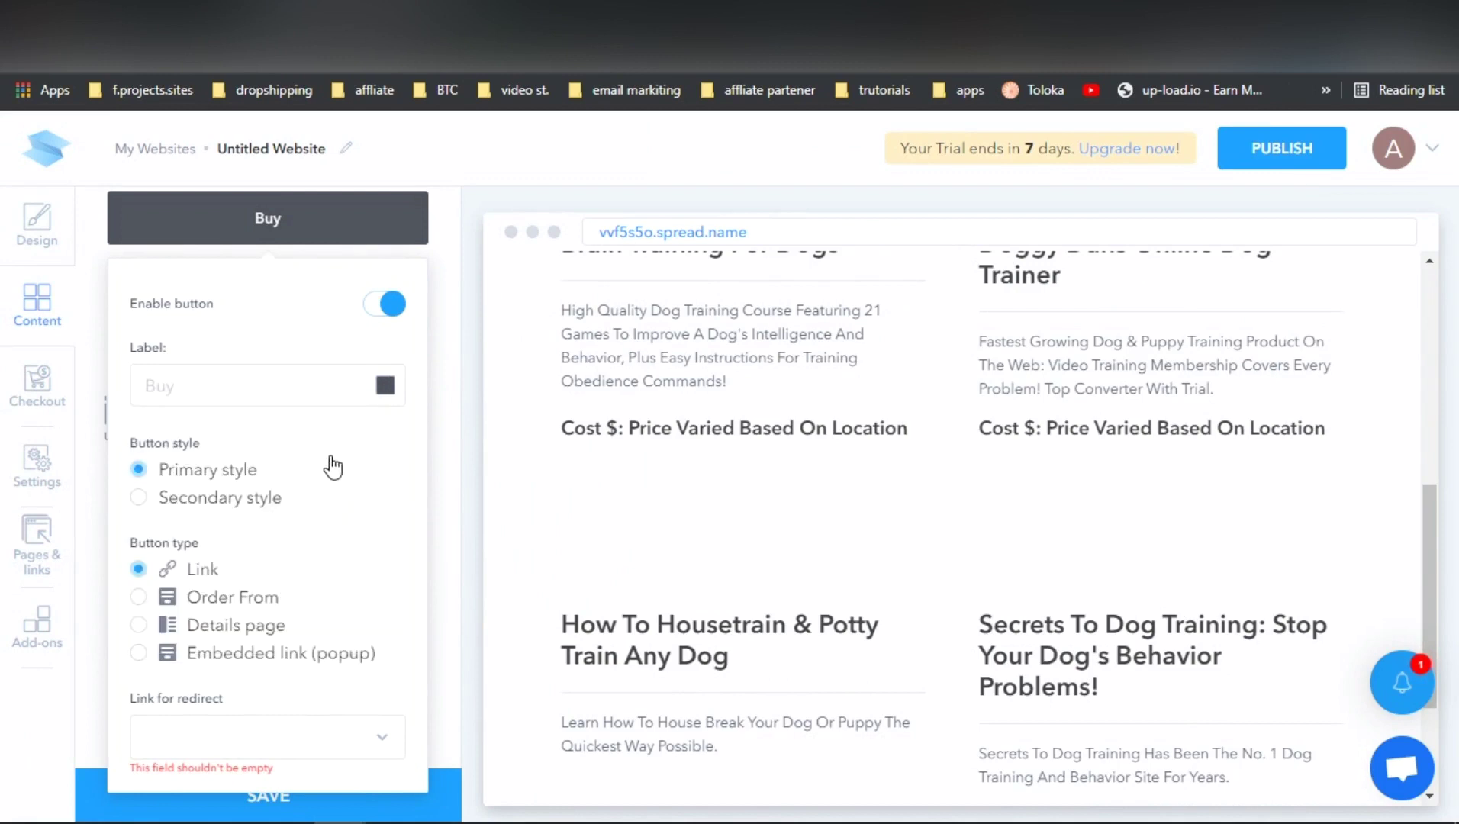
pyautogui.click(385, 385)
pyautogui.click(329, 466)
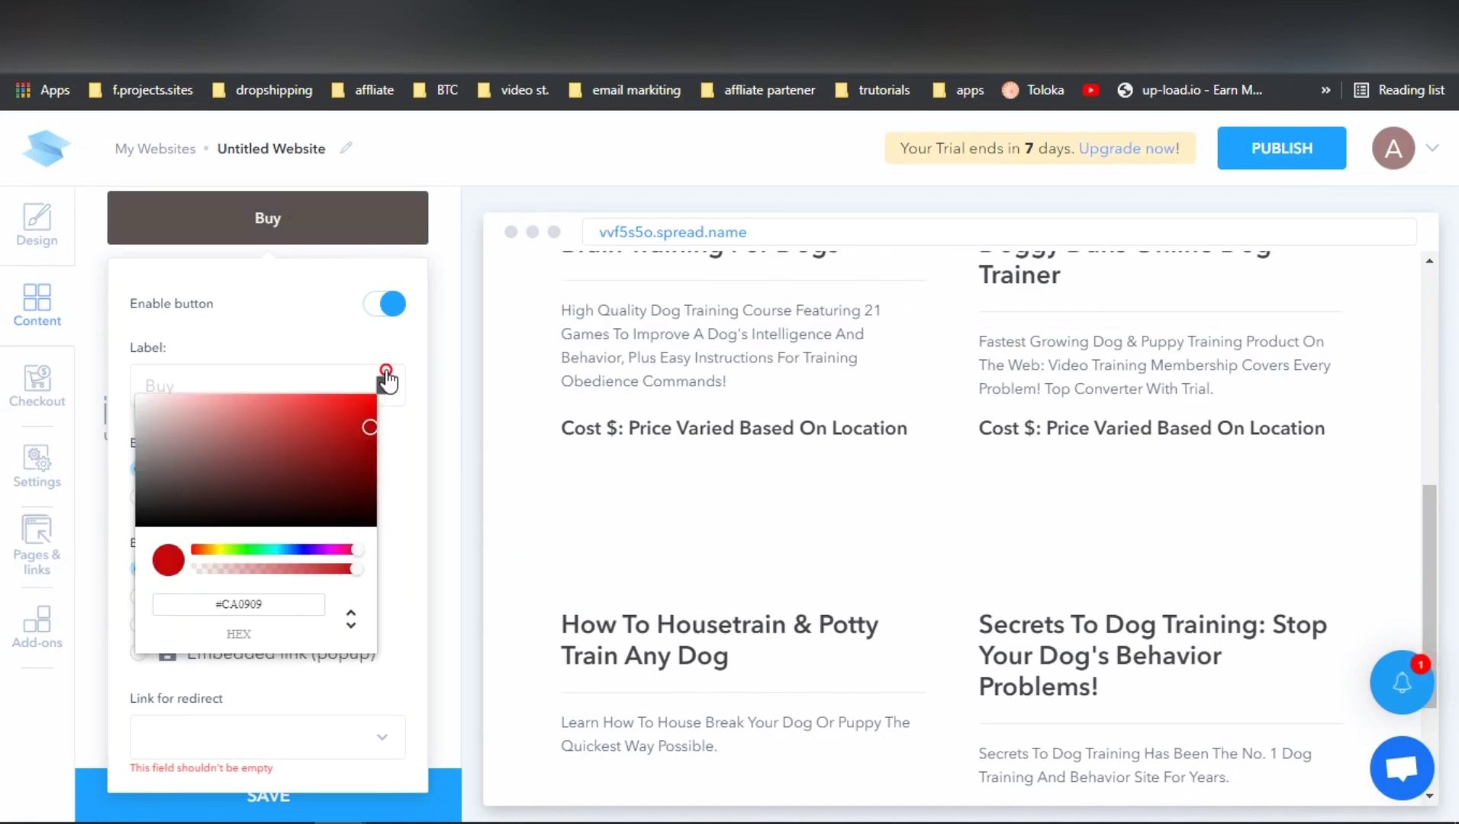
pyautogui.click(386, 381)
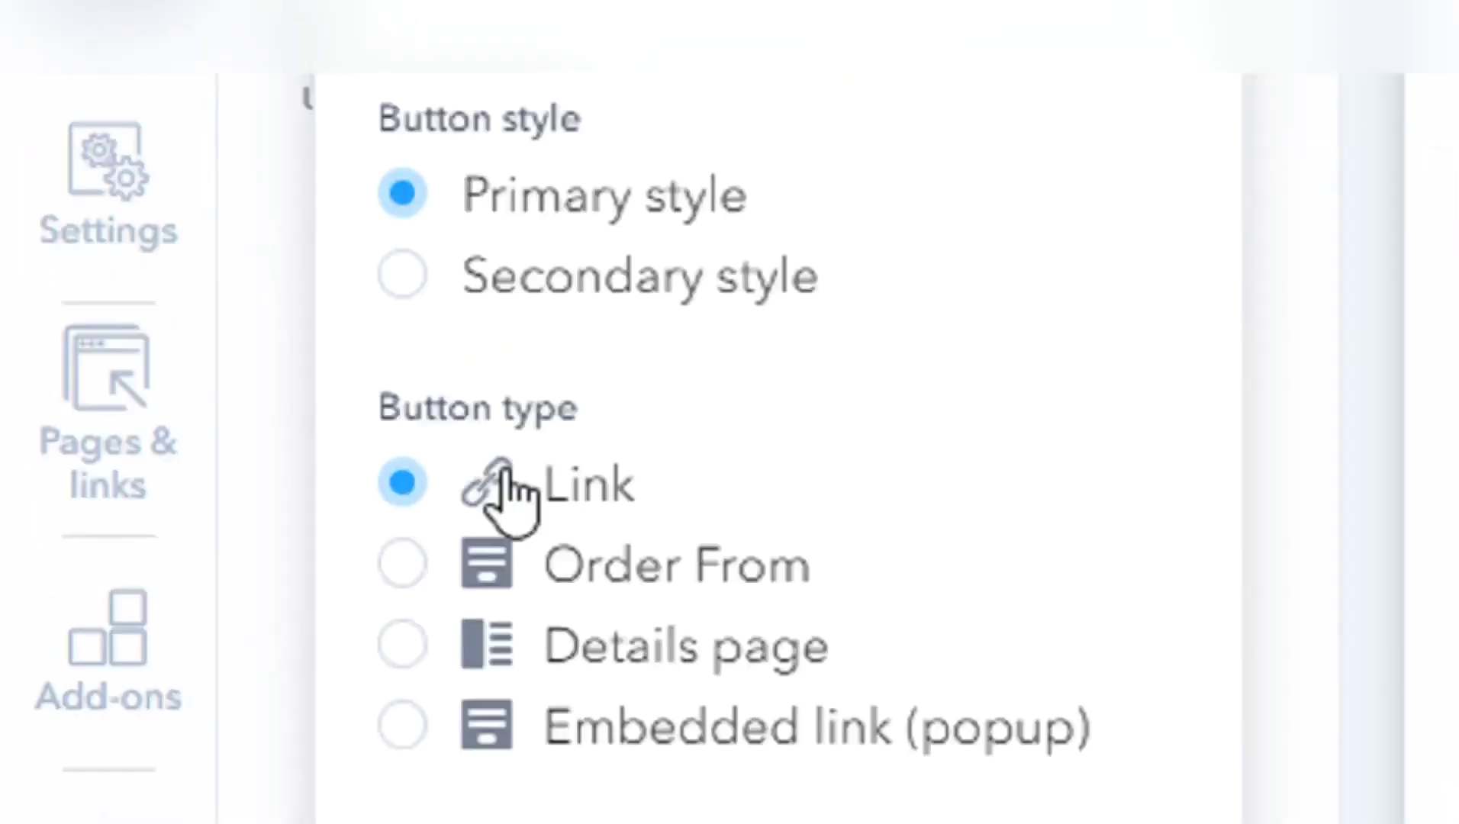
# - Keep the primary button's type as Link and set its redirect link to the Affiliate URL sheet column
pyautogui.scroll(-5, 778, 457)
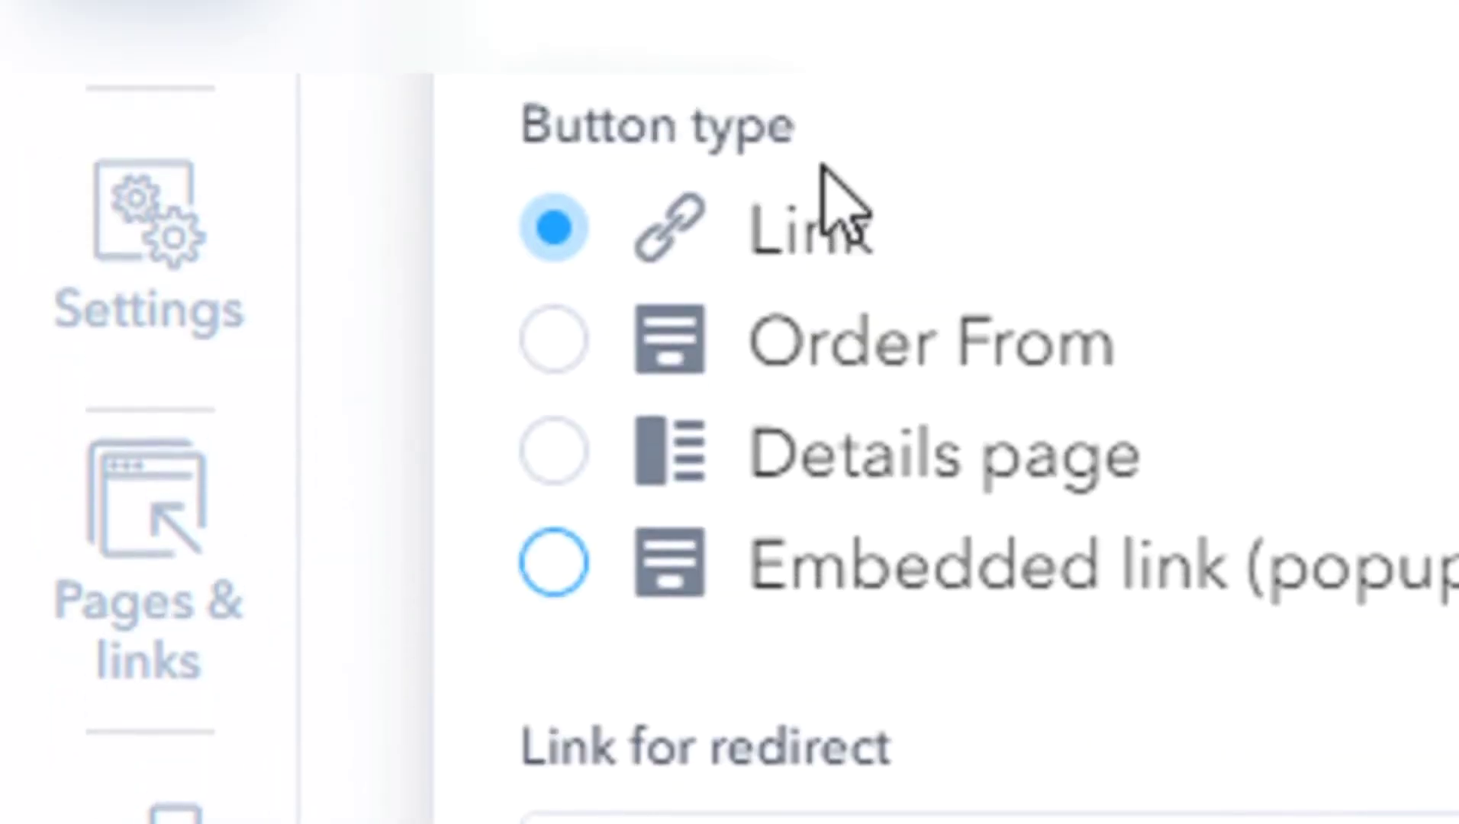
pyautogui.scroll(-5, 908, 84)
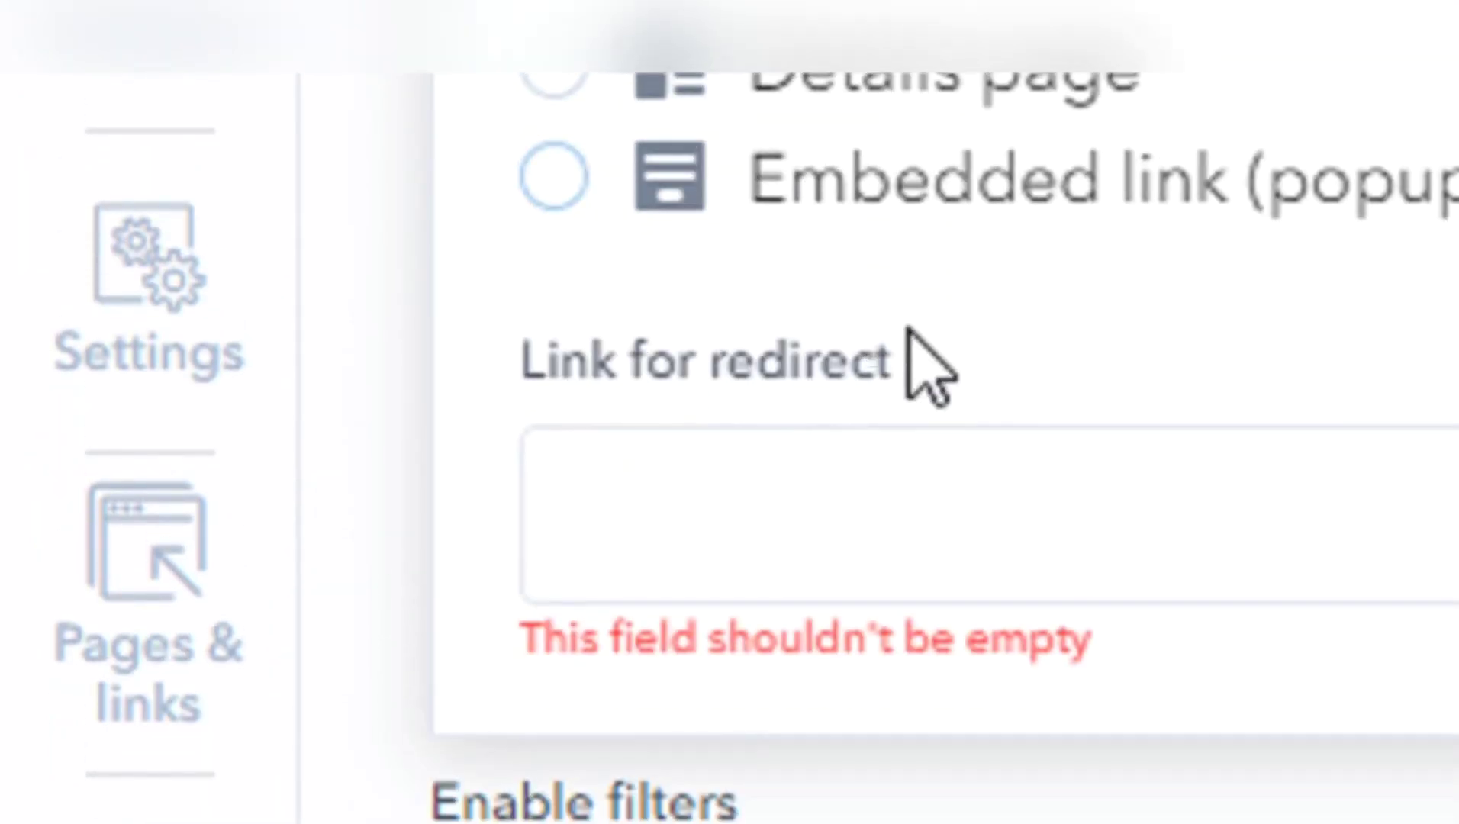
pyautogui.click(871, 447)
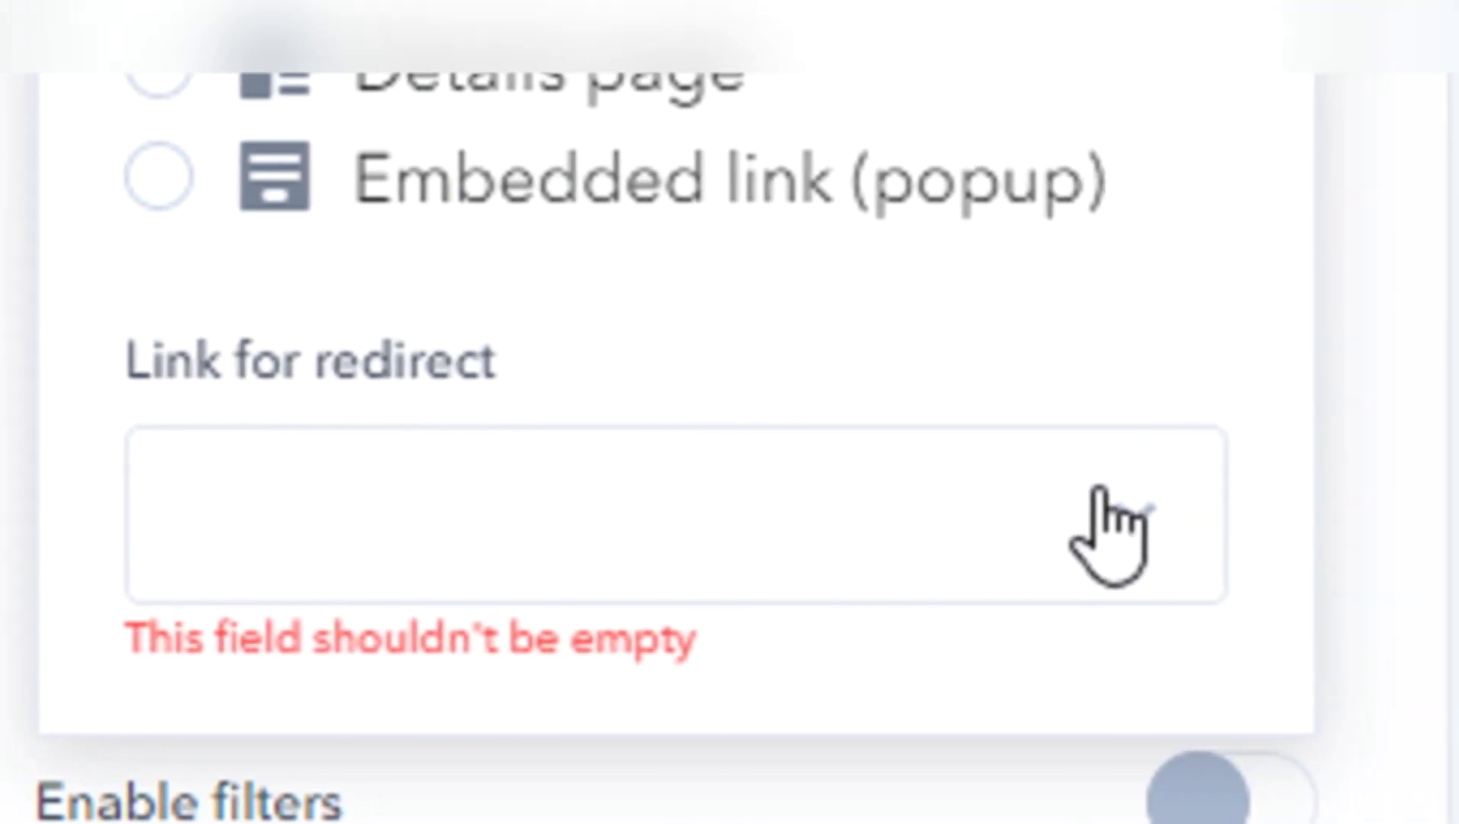
pyautogui.click(1099, 494)
pyautogui.scroll(-7, 863, 505)
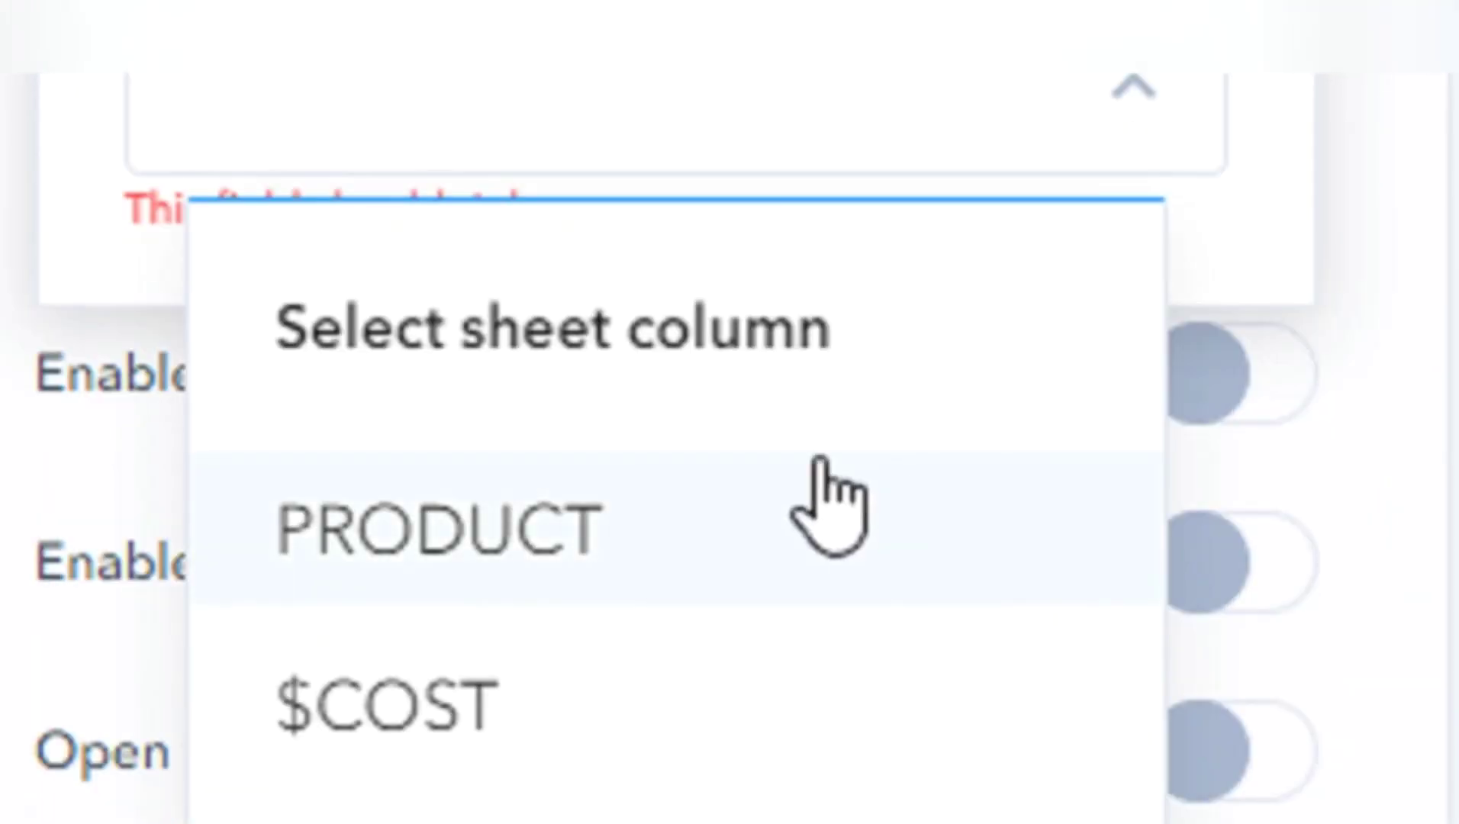
pyautogui.scroll(-2, 551, 694)
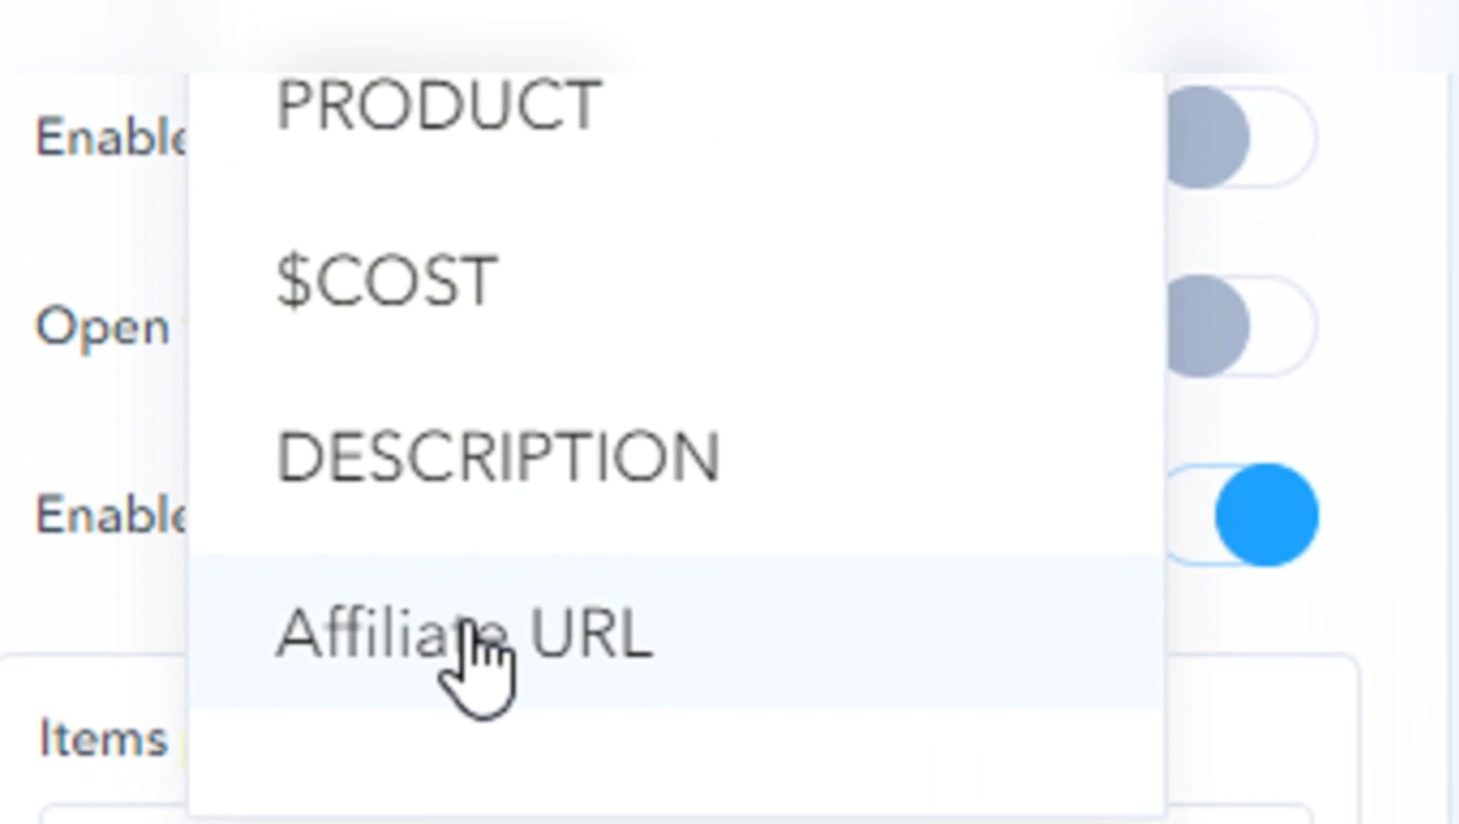
pyautogui.click(595, 631)
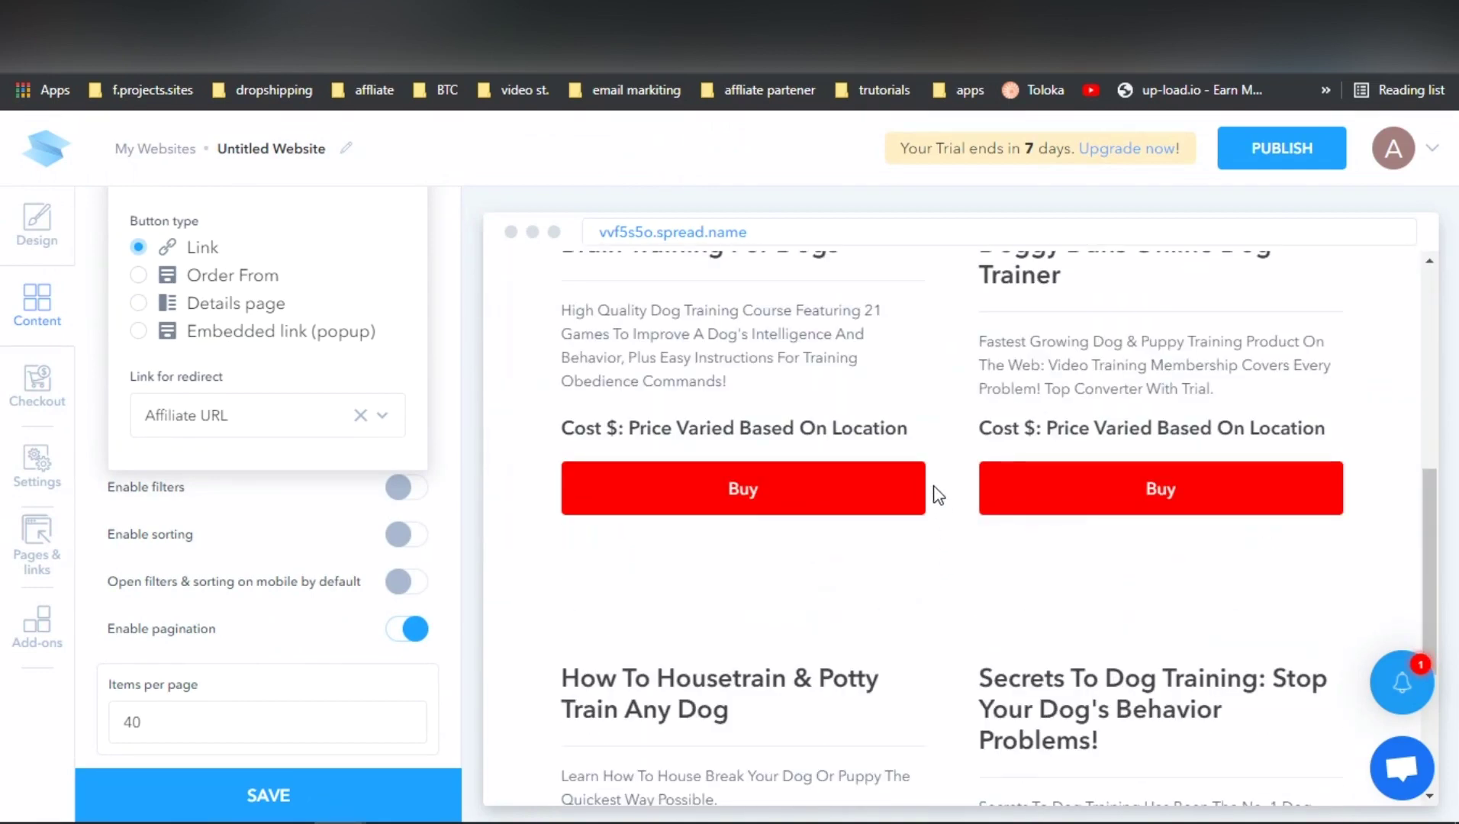
pyautogui.scroll(-4, 941, 504)
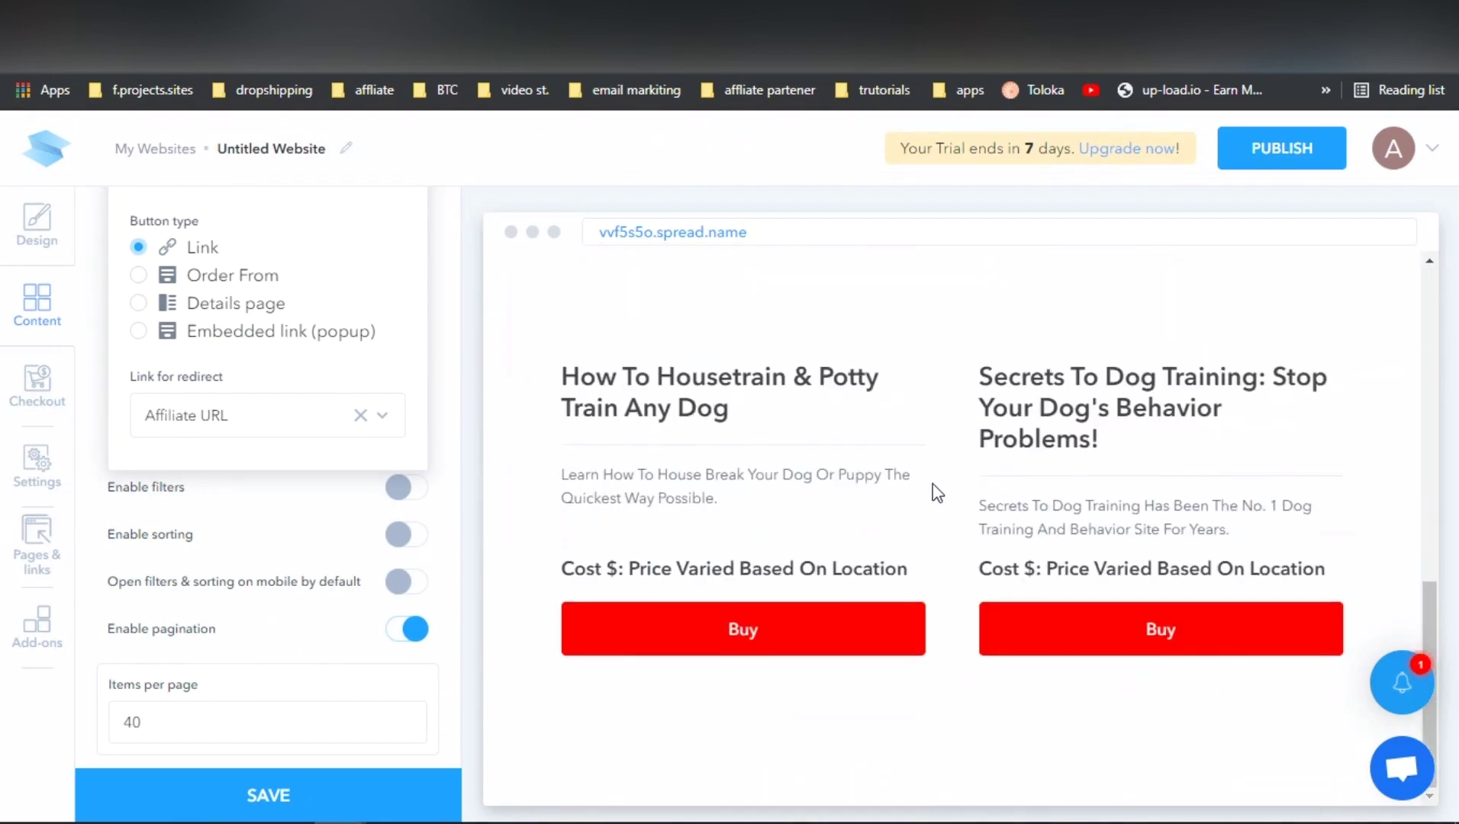
# - Label the primary button "Get access now" and close its settings
pyautogui.scroll(5, 197, 492)
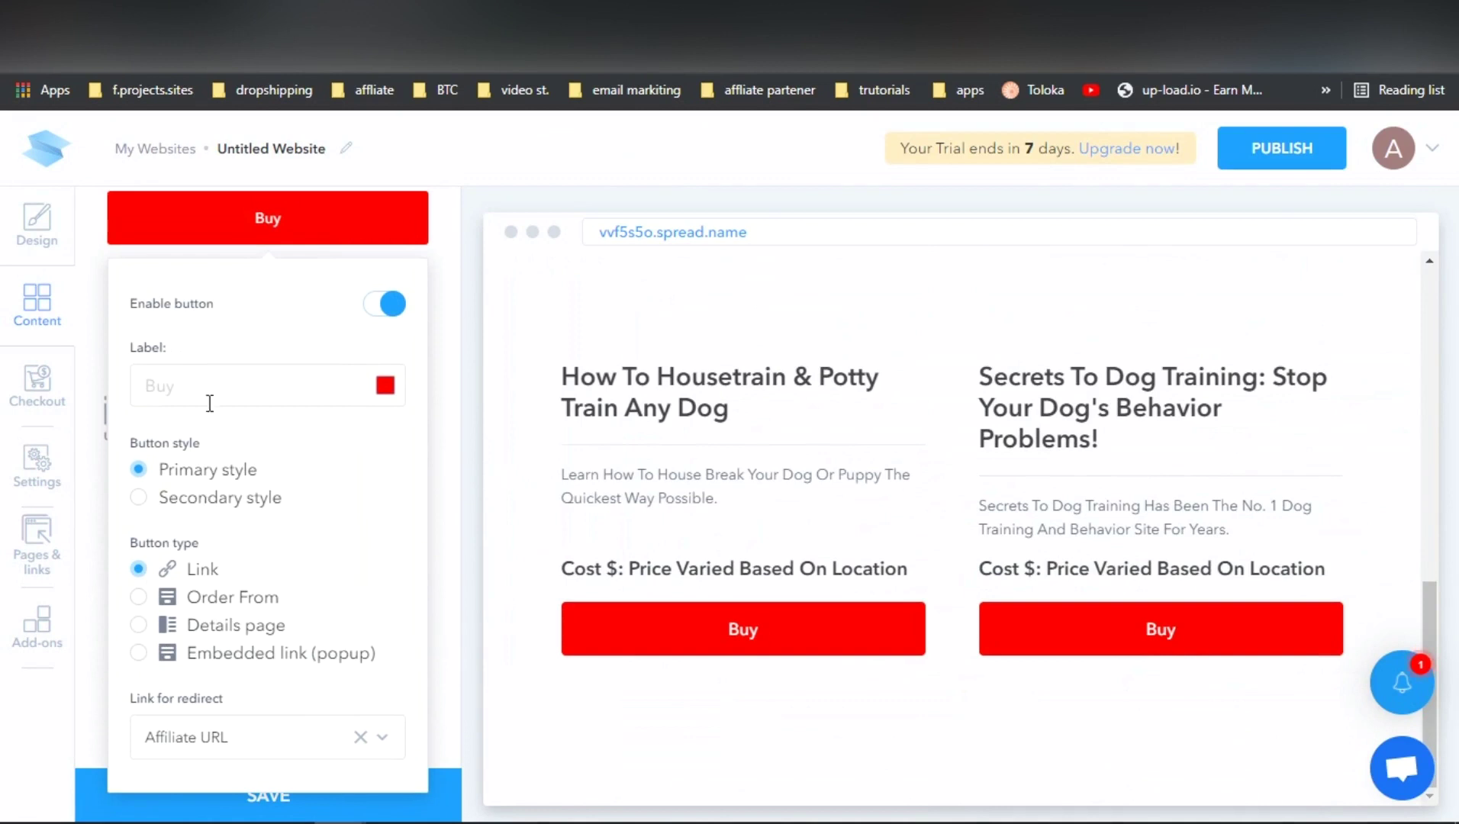
pyautogui.write('wasfasf')
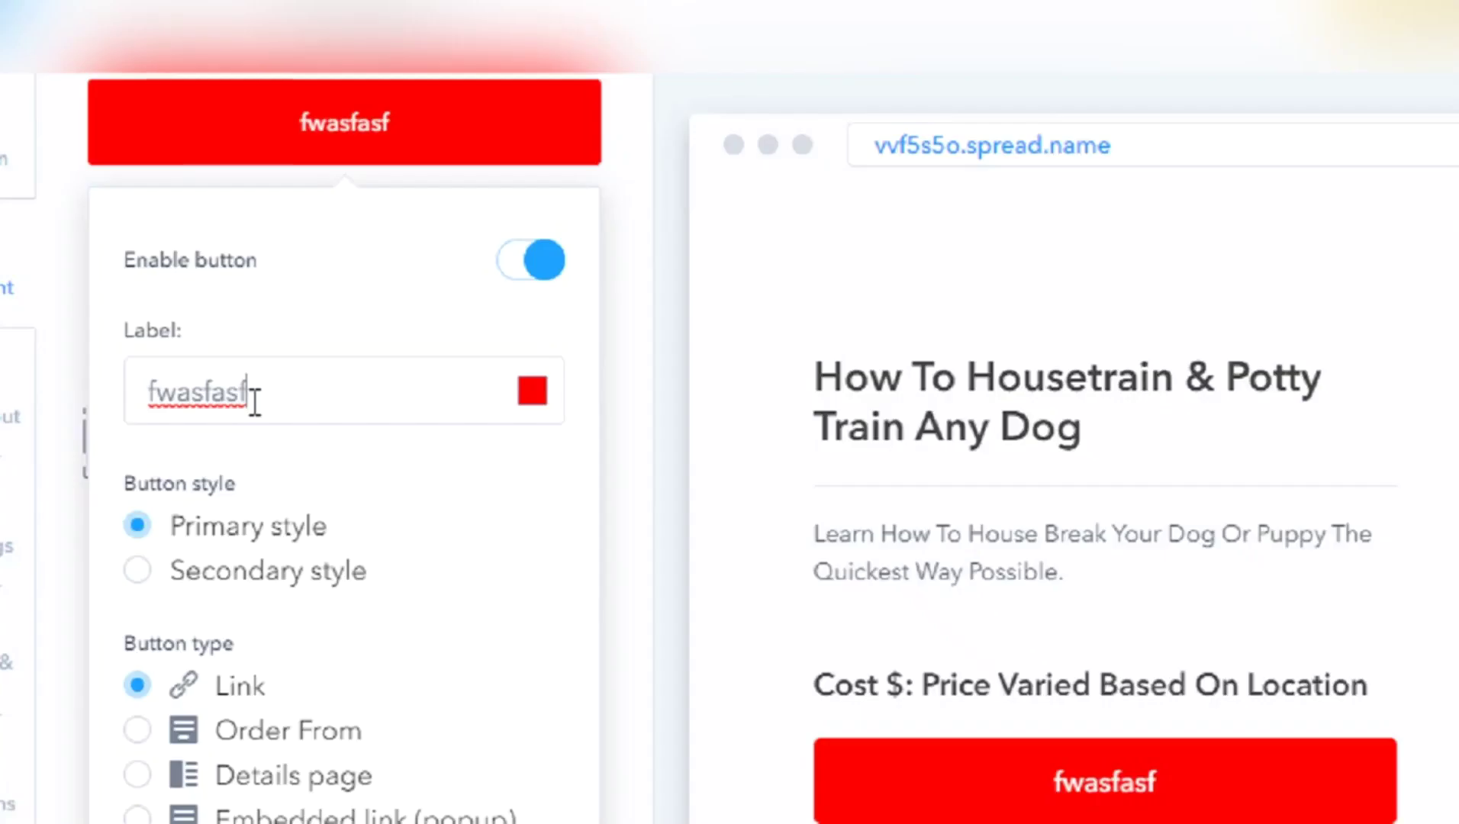
pyautogui.doubleClick(254, 399)
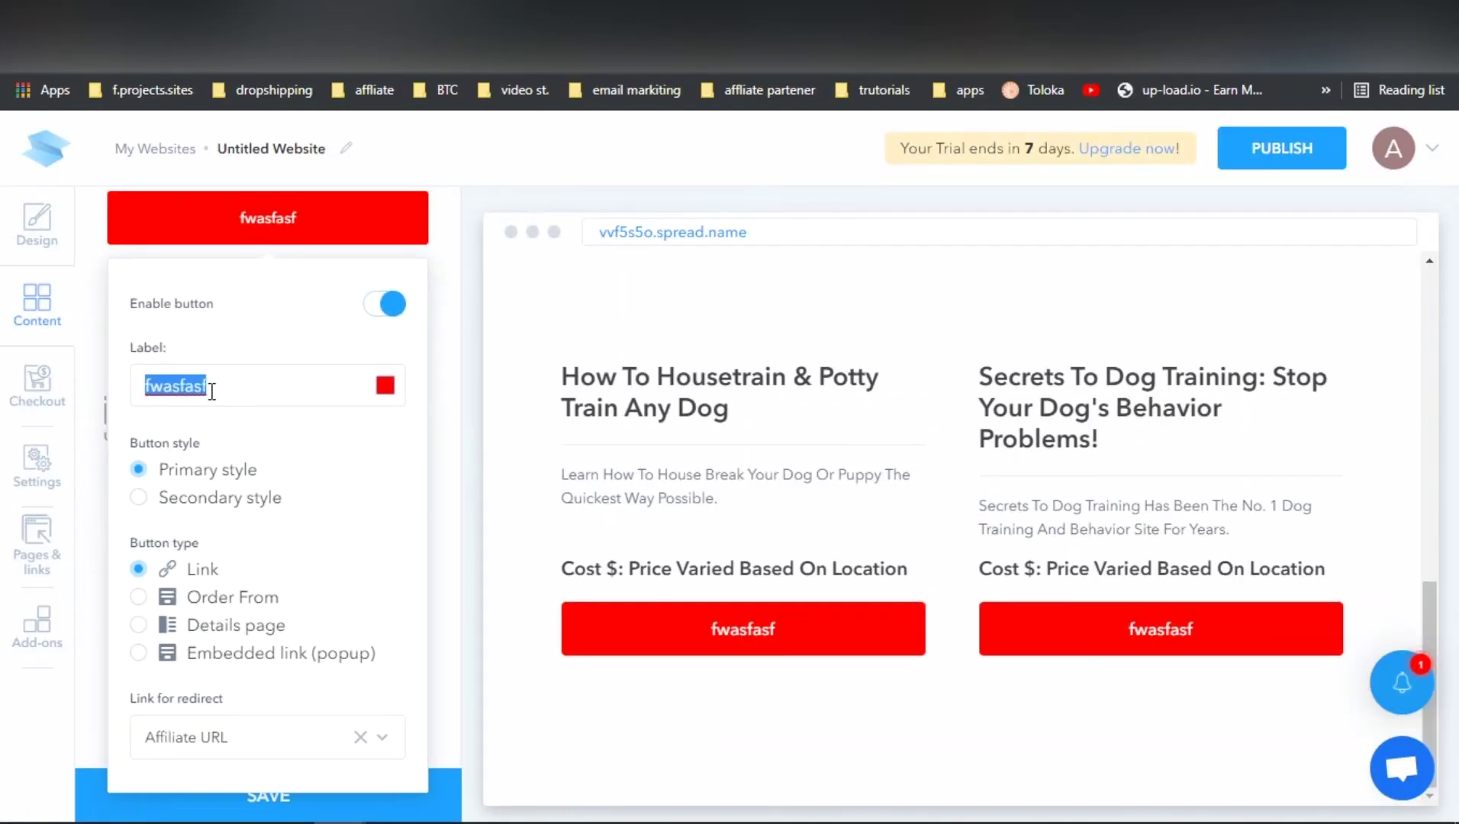
pyautogui.write('get access')
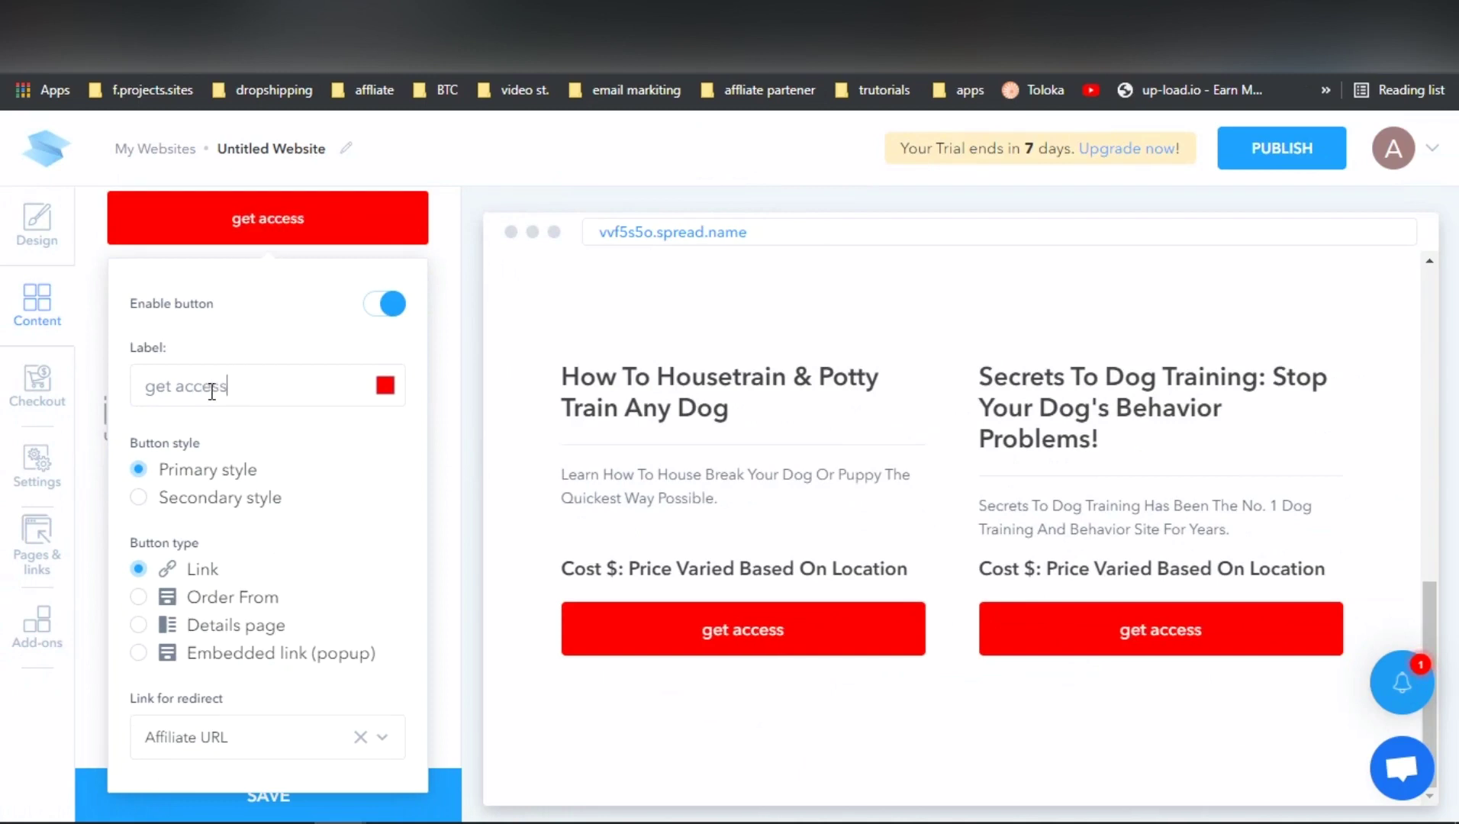
pyautogui.write(' now')
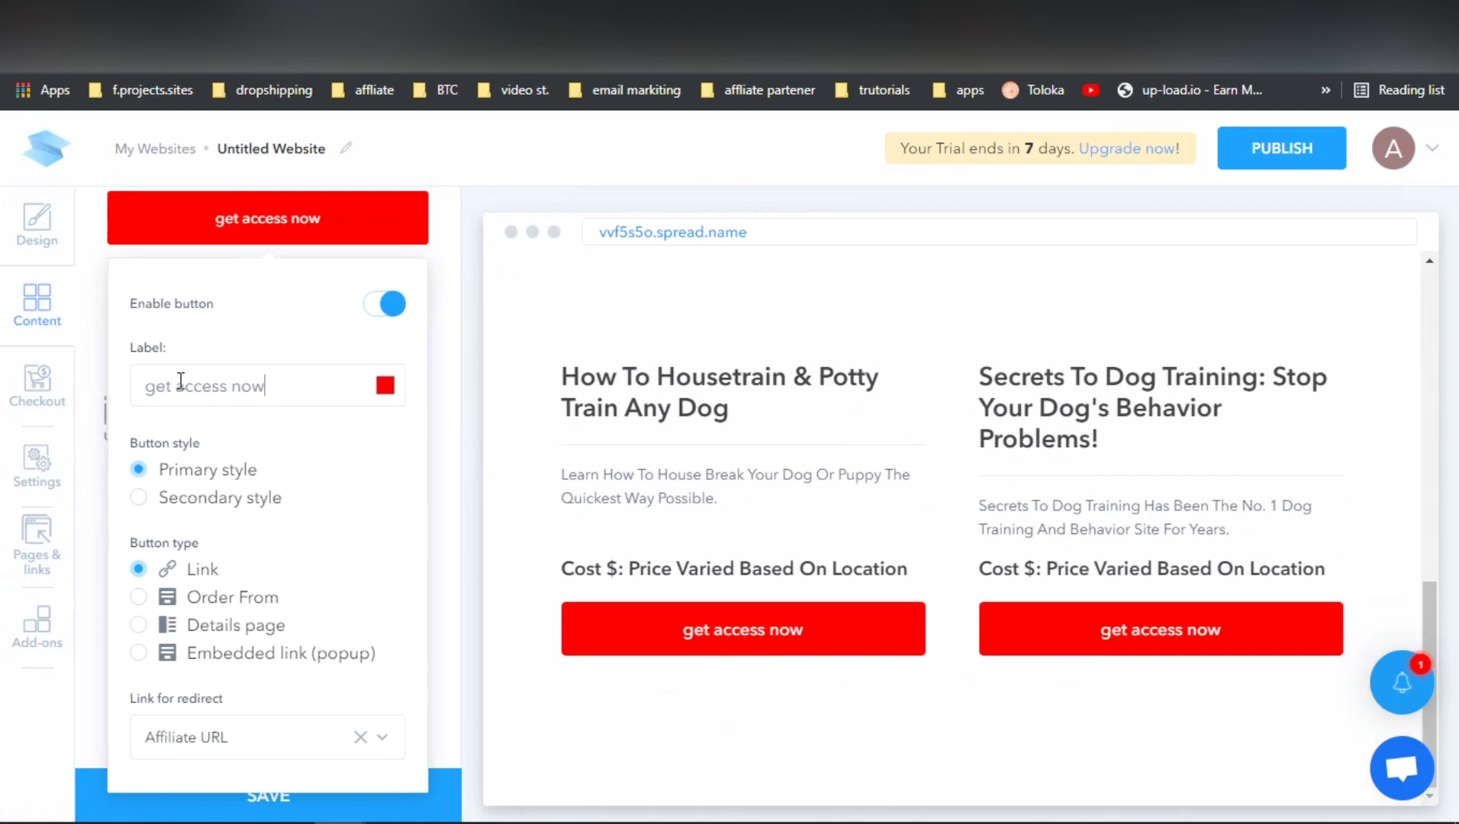
pyautogui.moveTo(156, 389); pyautogui.dragTo(146, 392)
pyautogui.write('G')
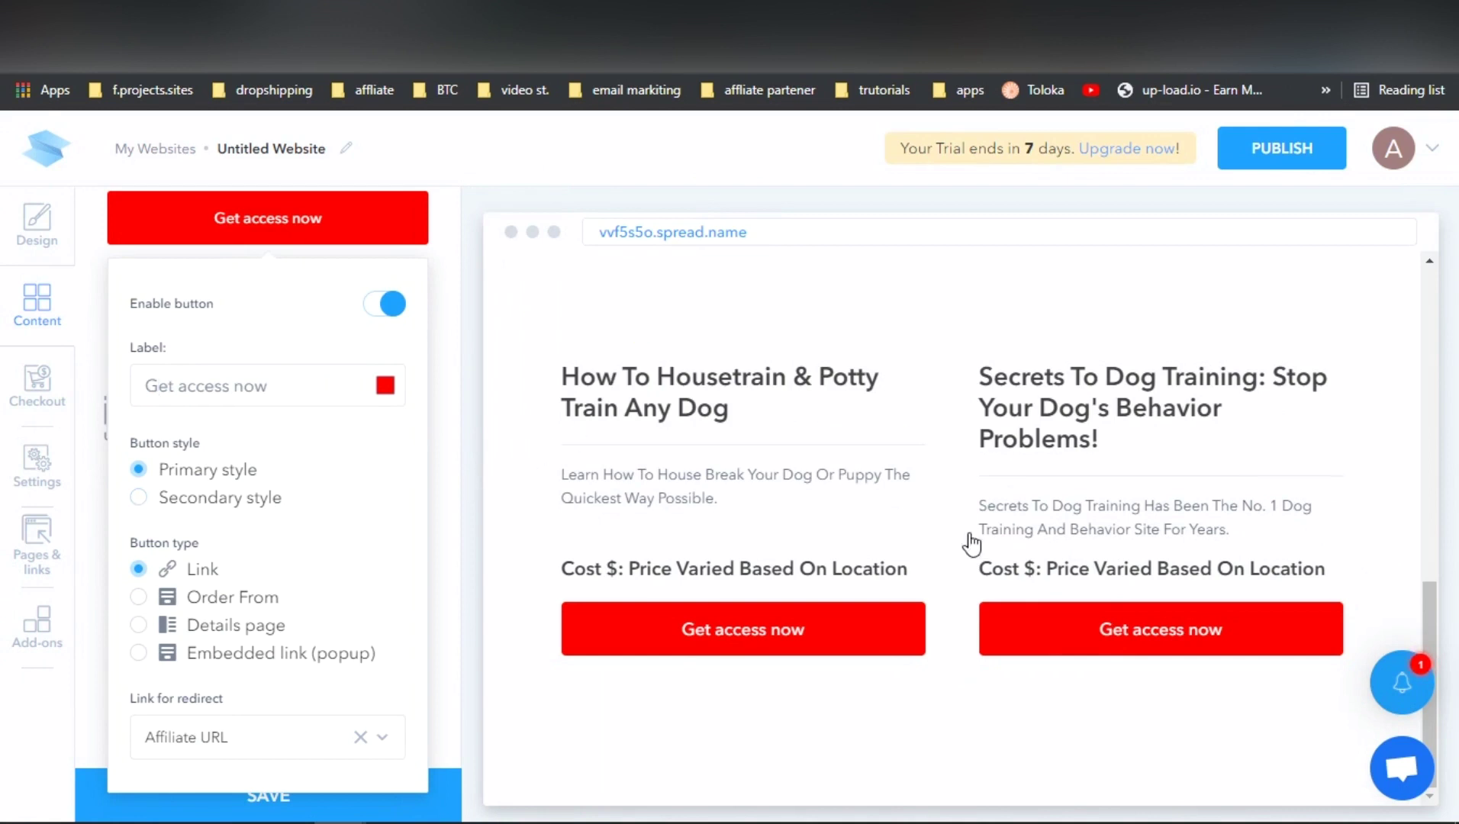
pyautogui.click(455, 578)
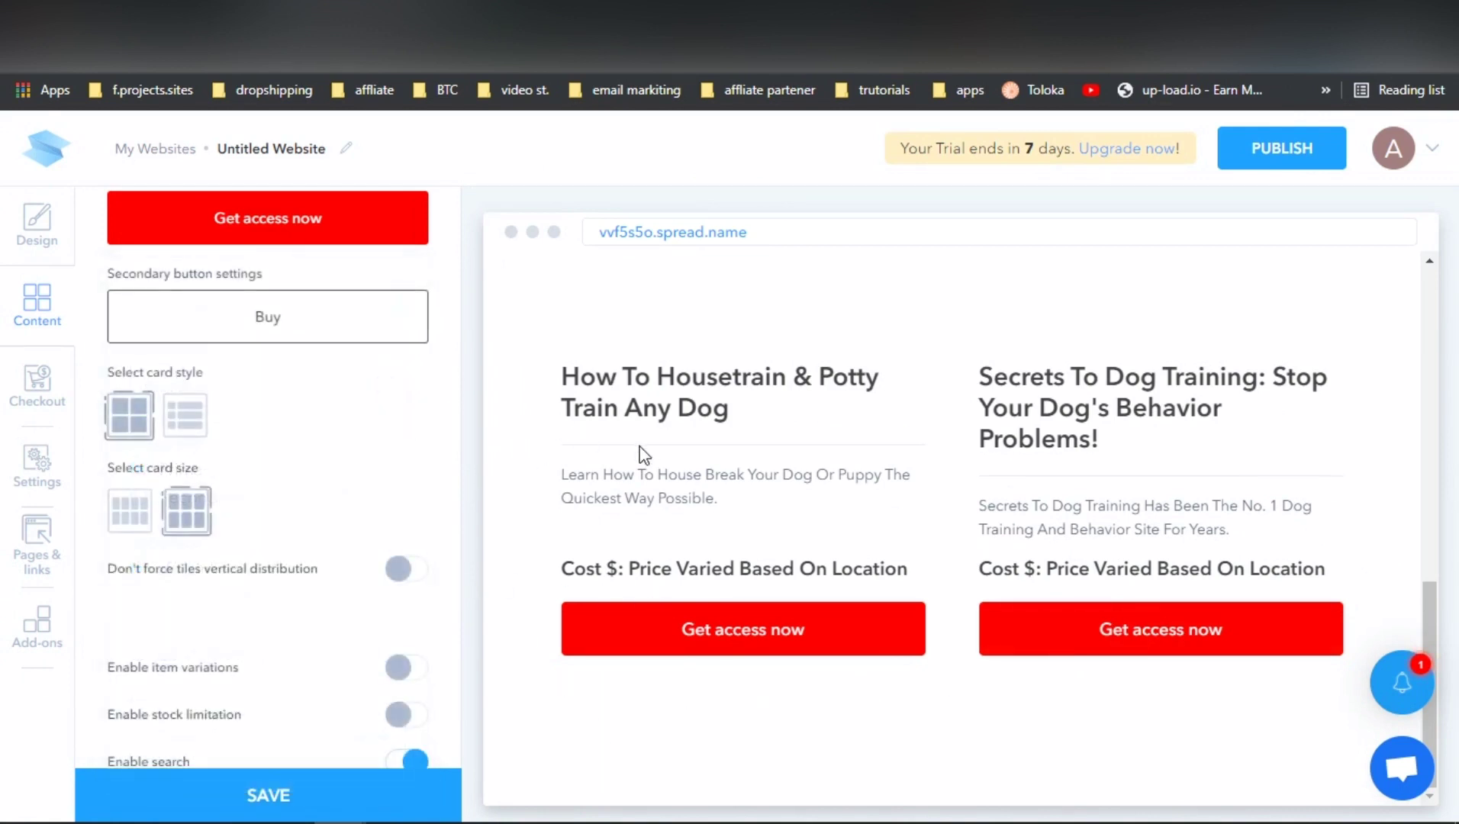
# - Change the product cards to the list style with the smaller card size
pyautogui.scroll(10, 644, 455)
pyautogui.scroll(-7, 1138, 533)
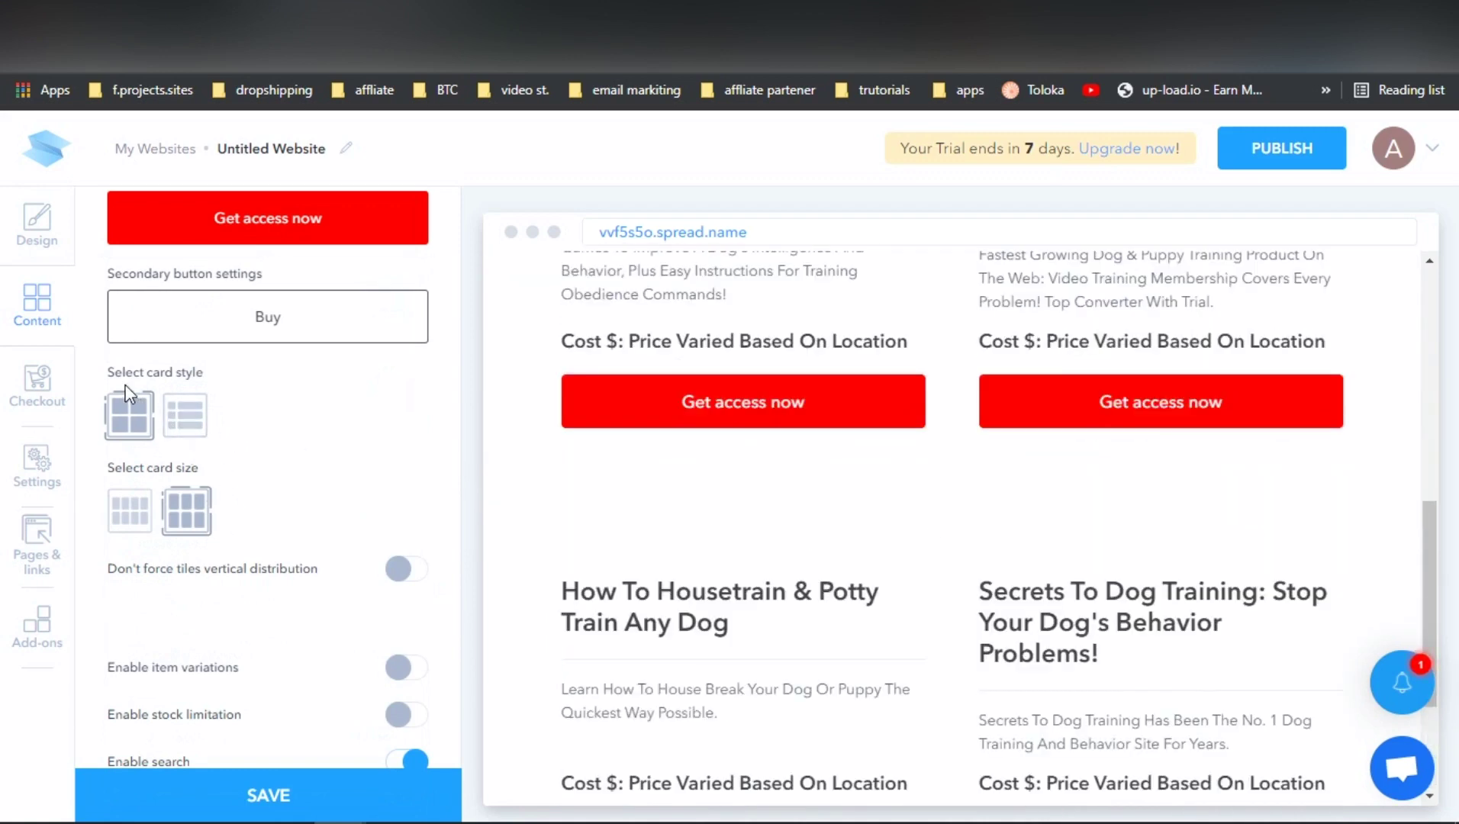
pyautogui.click(191, 415)
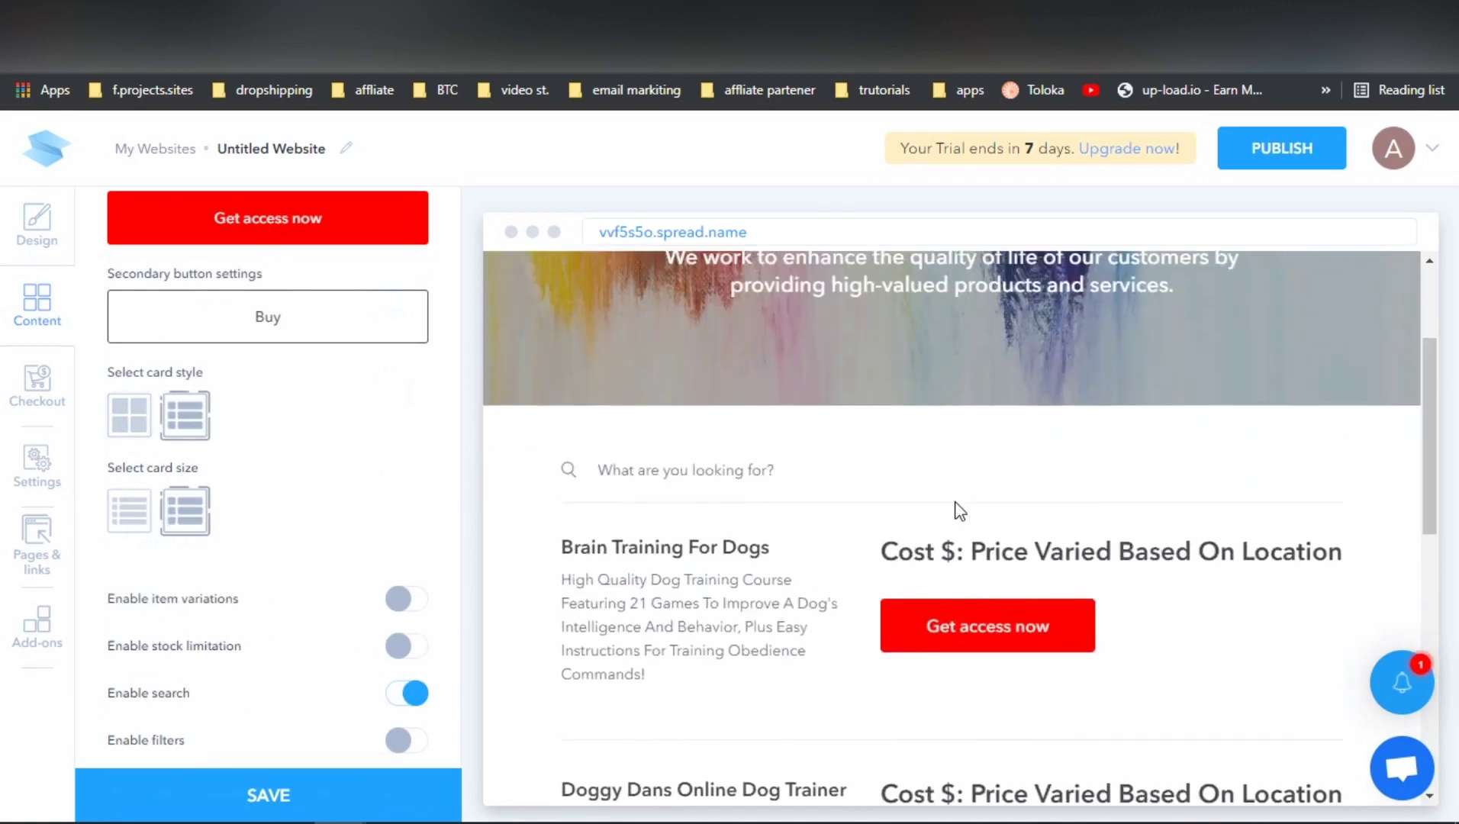
pyautogui.scroll(-1, 955, 502)
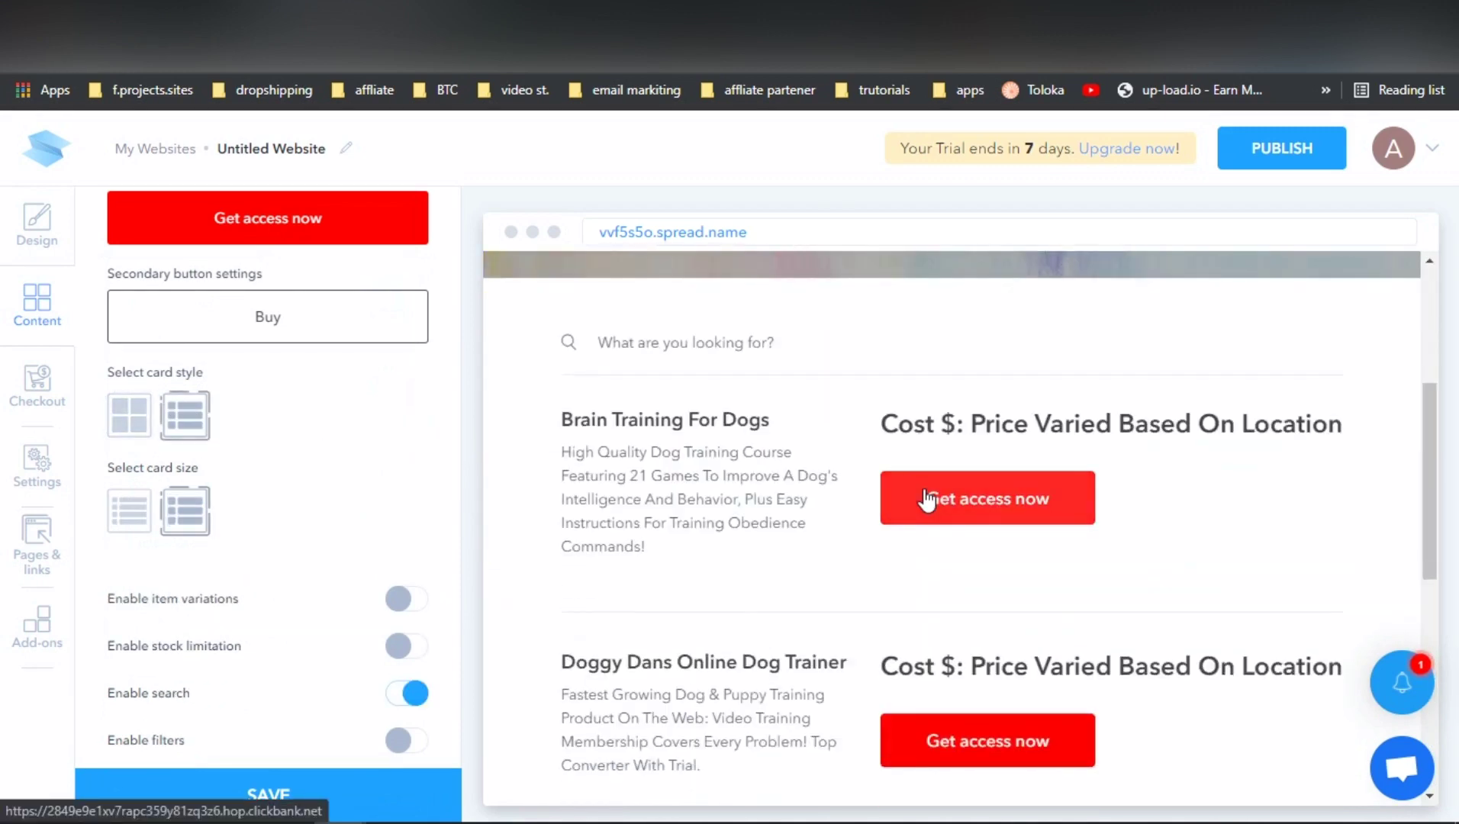
pyautogui.scroll(-10, 925, 496)
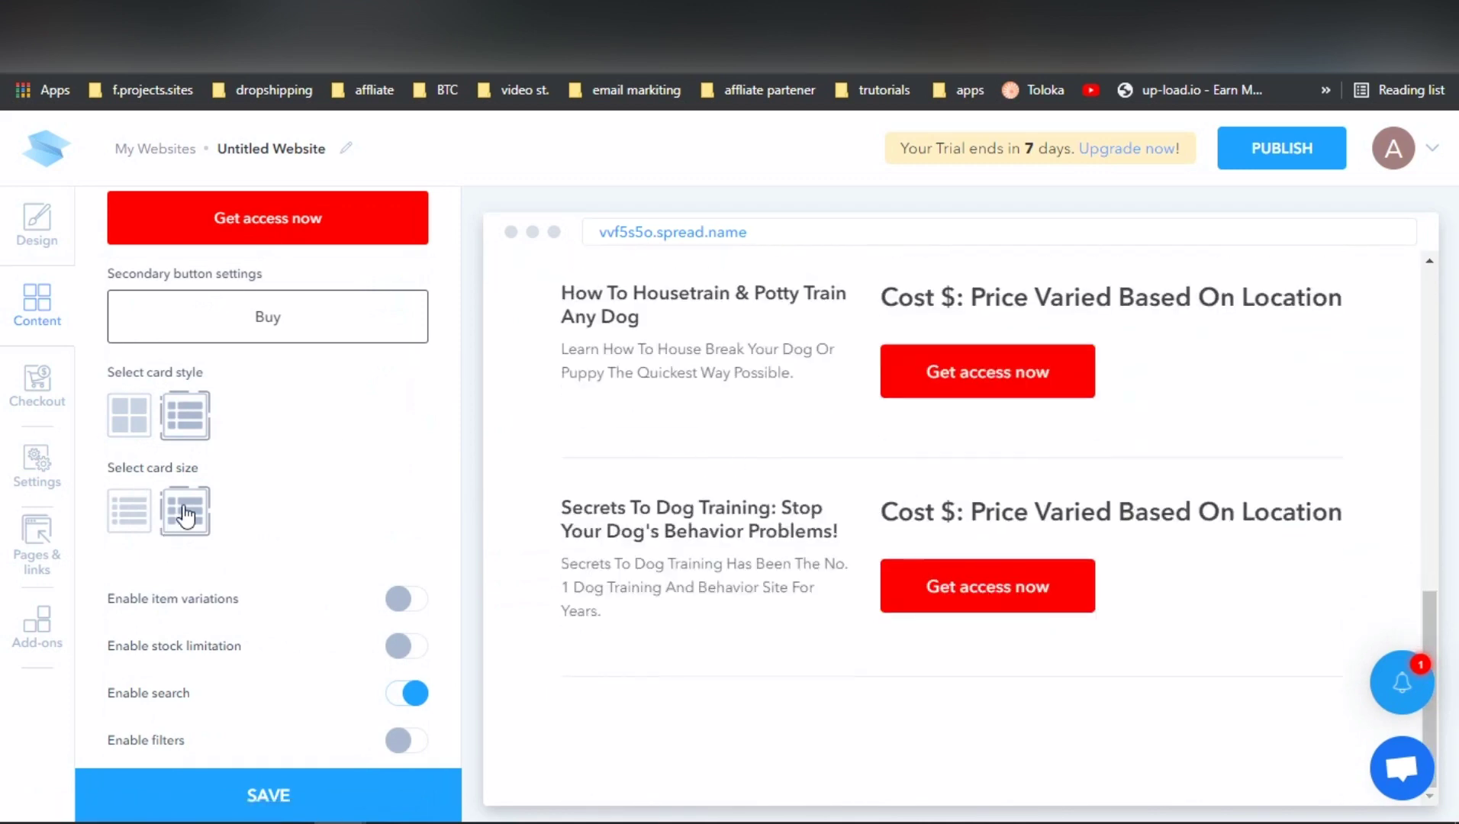
pyautogui.click(128, 512)
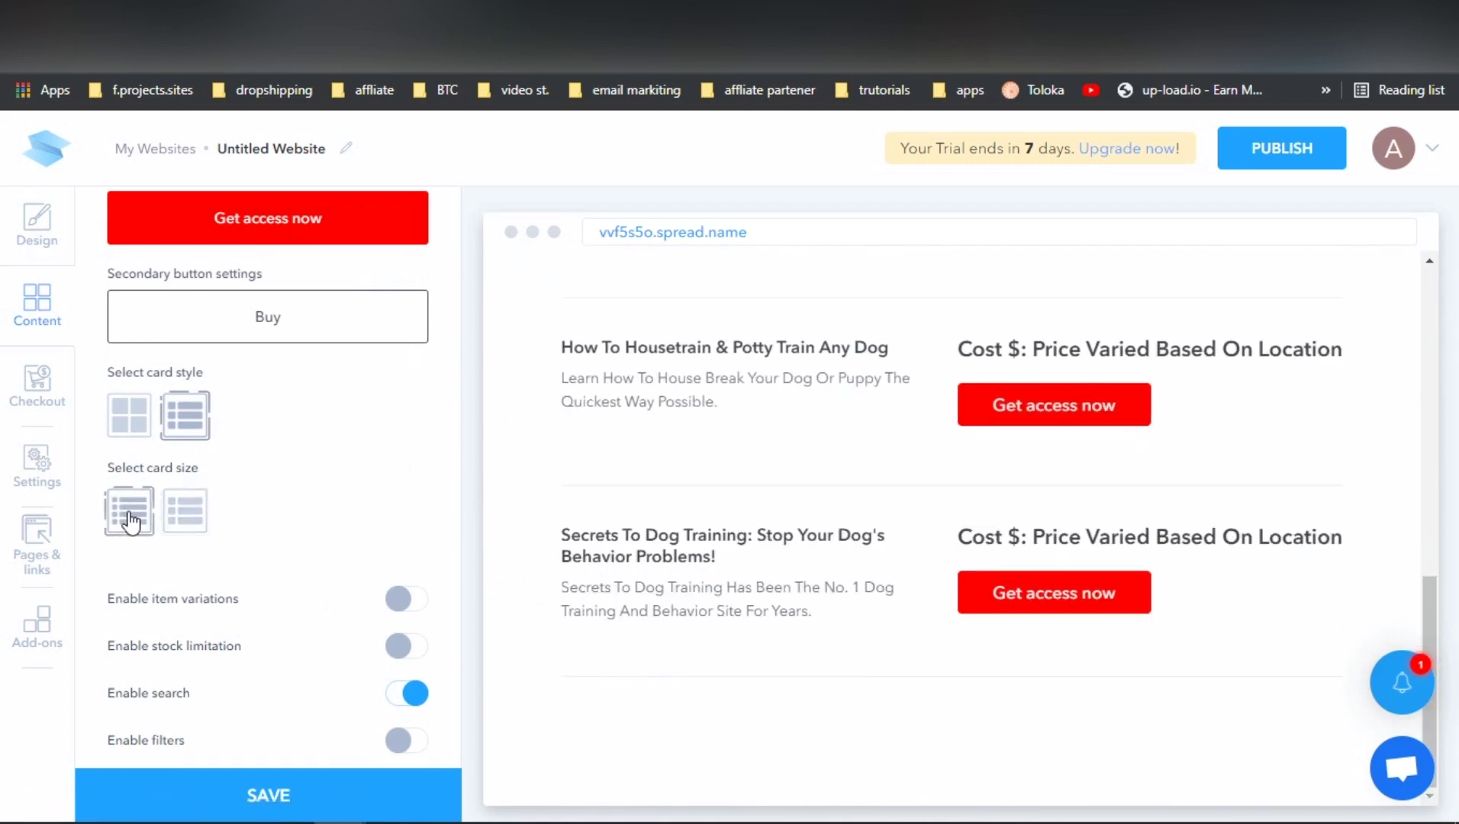
# - Change the product list's card size to the larger option and check the cards in the site preview
pyautogui.scroll(-6, 856, 532)
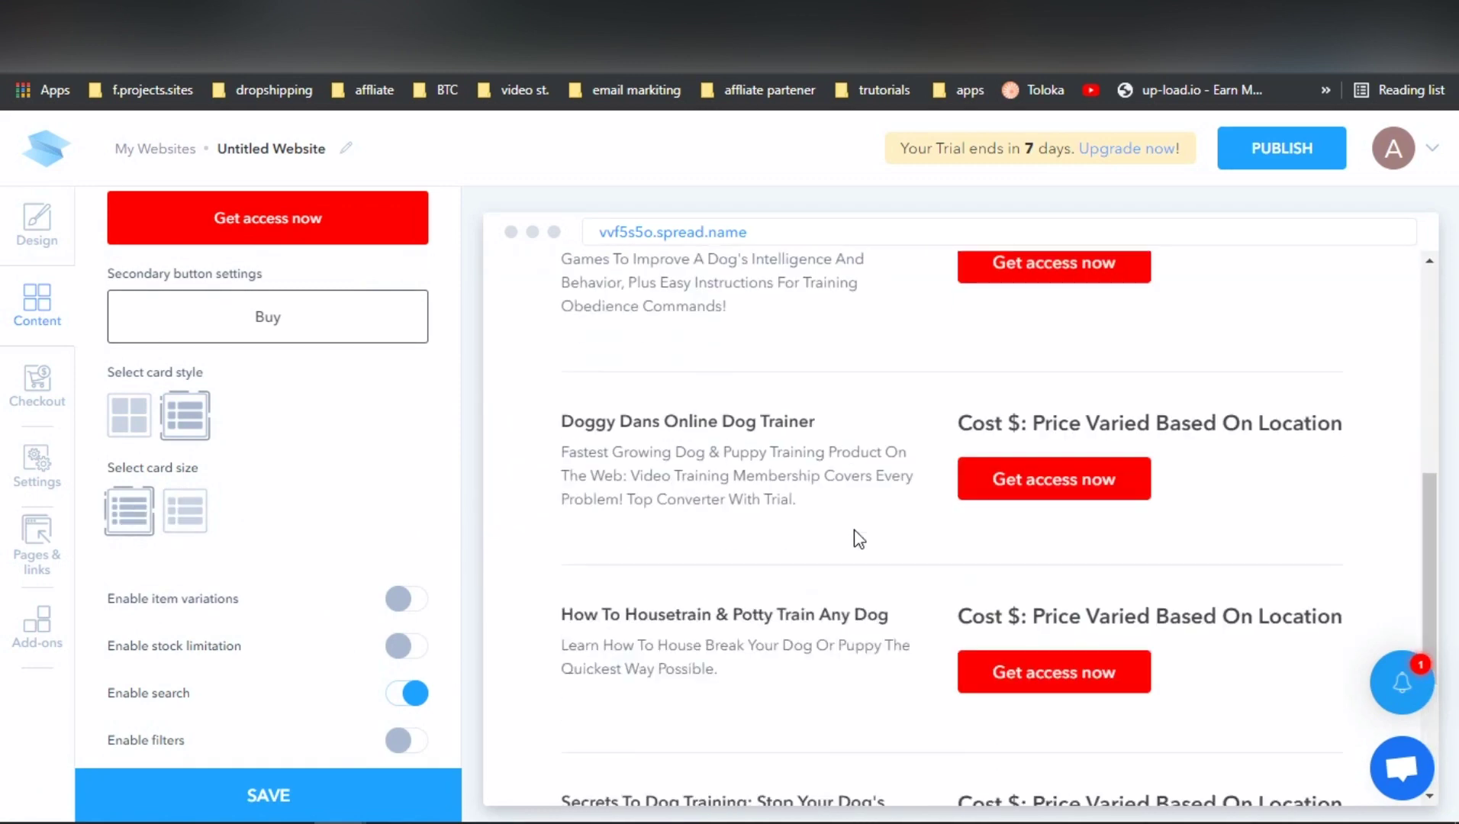
pyautogui.click(190, 508)
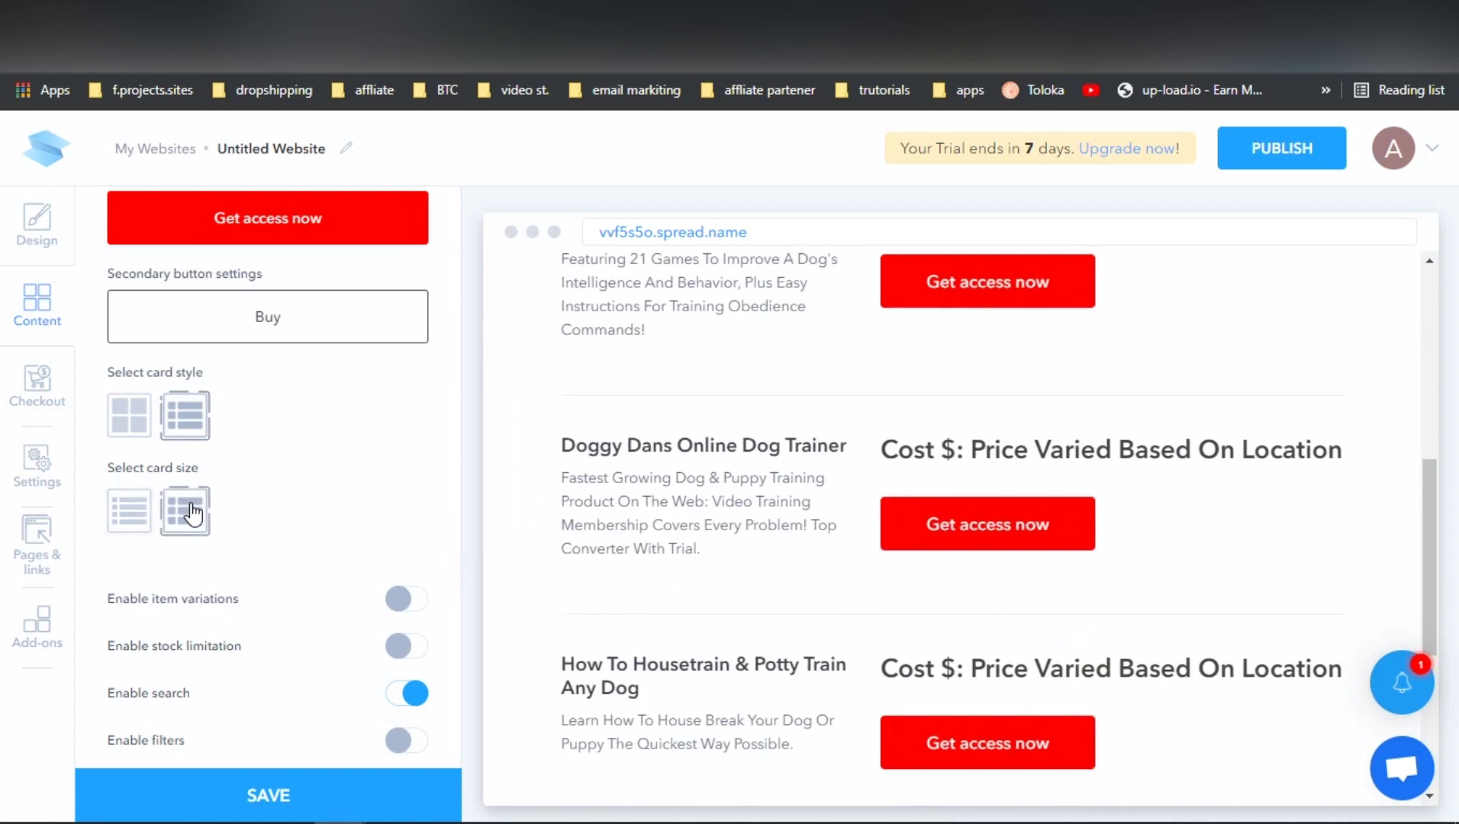
pyautogui.scroll(-5, 326, 507)
pyautogui.scroll(15, 328, 503)
pyautogui.click(1048, 524)
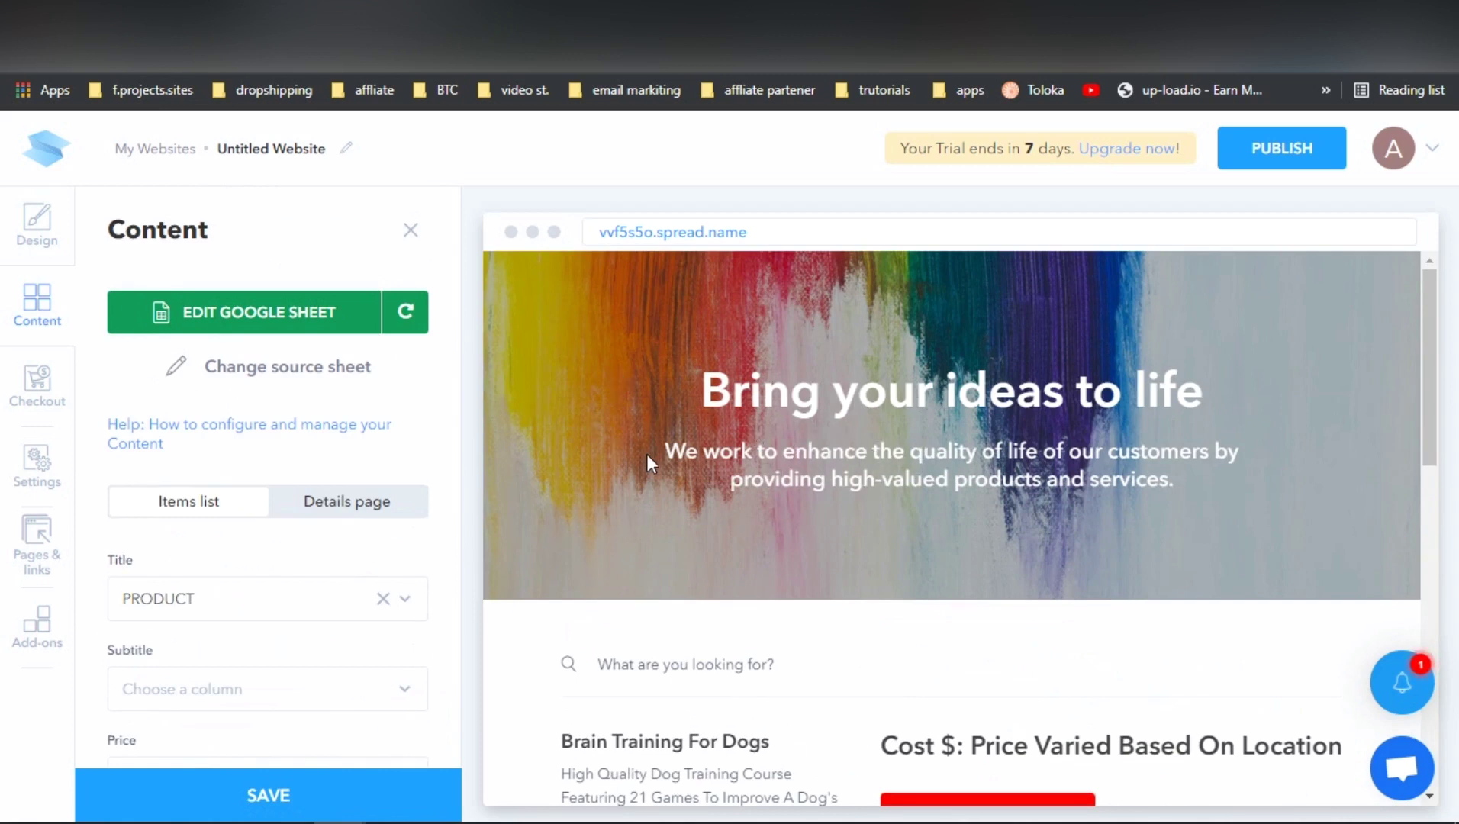
pyautogui.scroll(-4, 646, 454)
pyautogui.scroll(4, 863, 531)
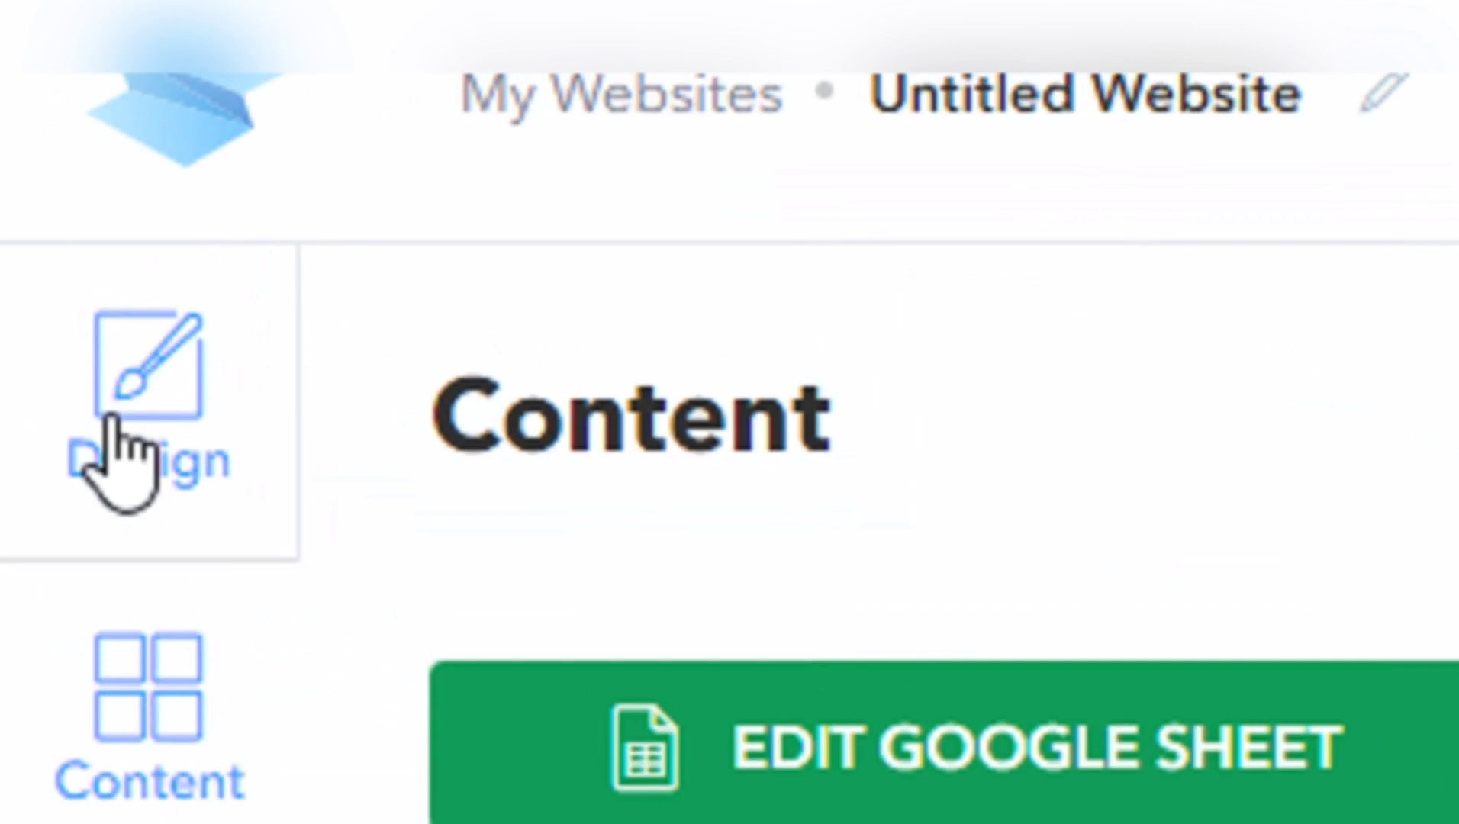
# - Open the design settings, try showing the site header, and check the footer section
pyautogui.click(113, 431)
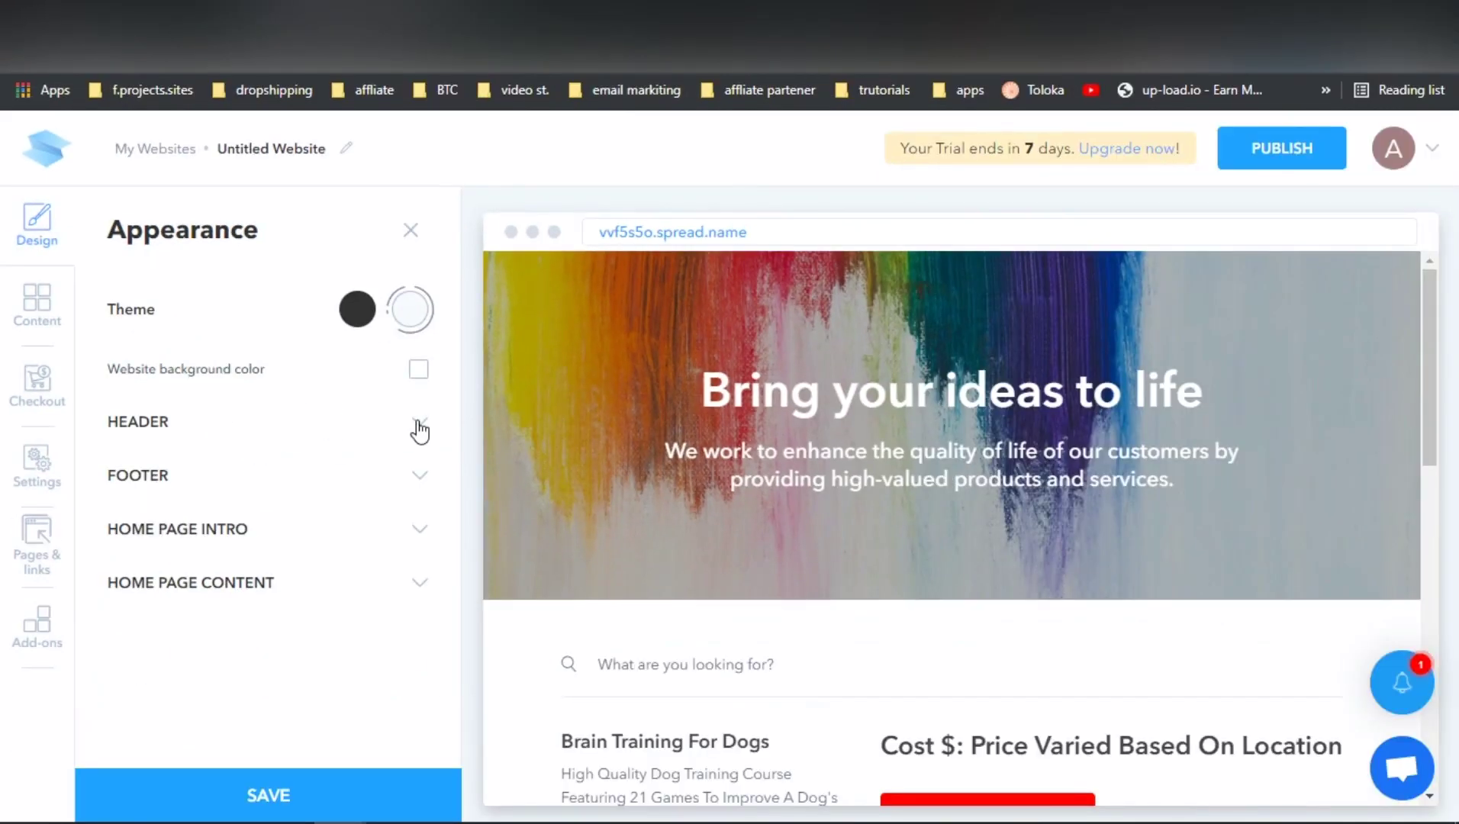
pyautogui.click(420, 425)
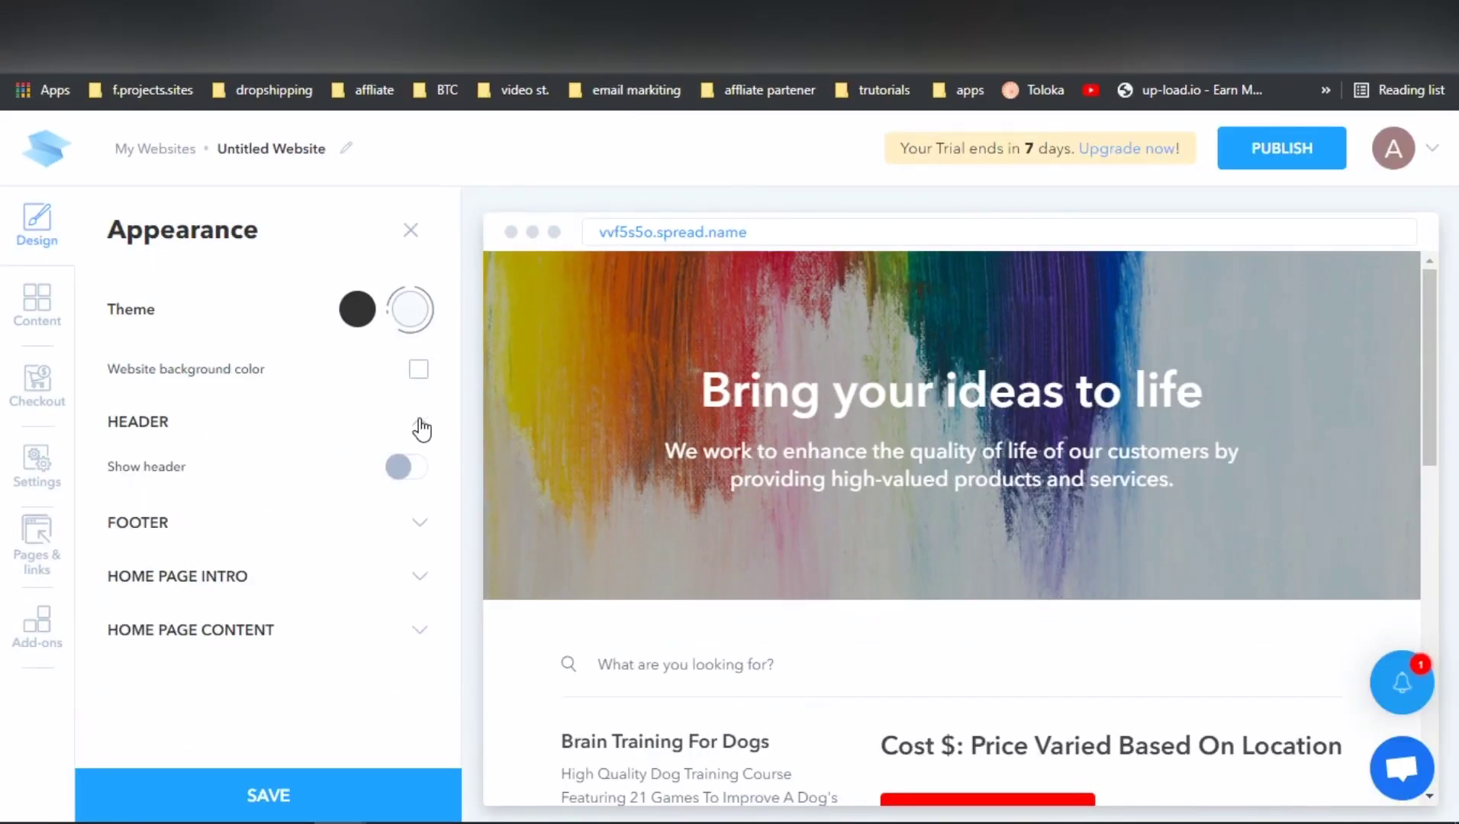
pyautogui.click(397, 468)
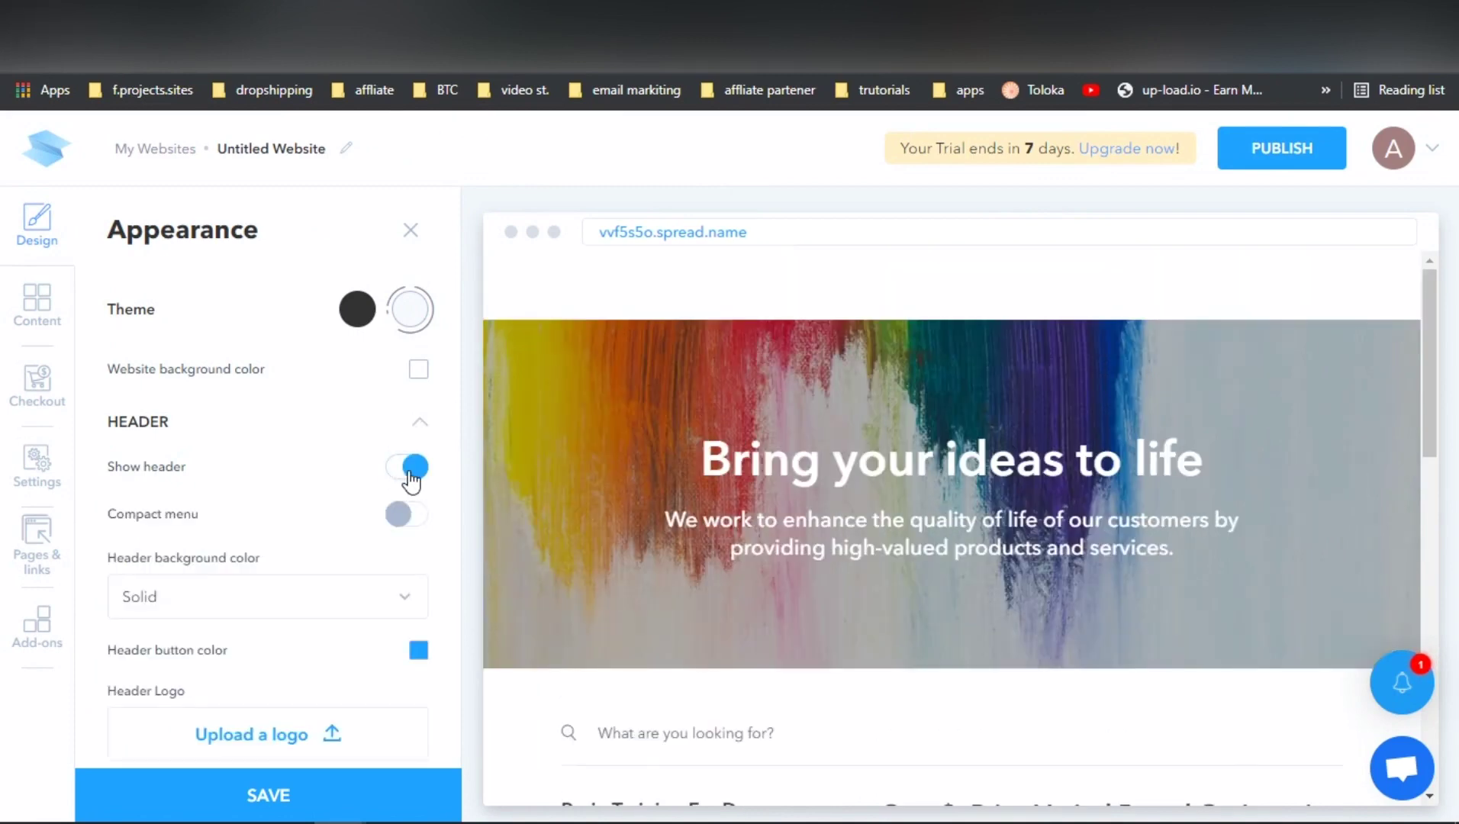
pyautogui.click(409, 469)
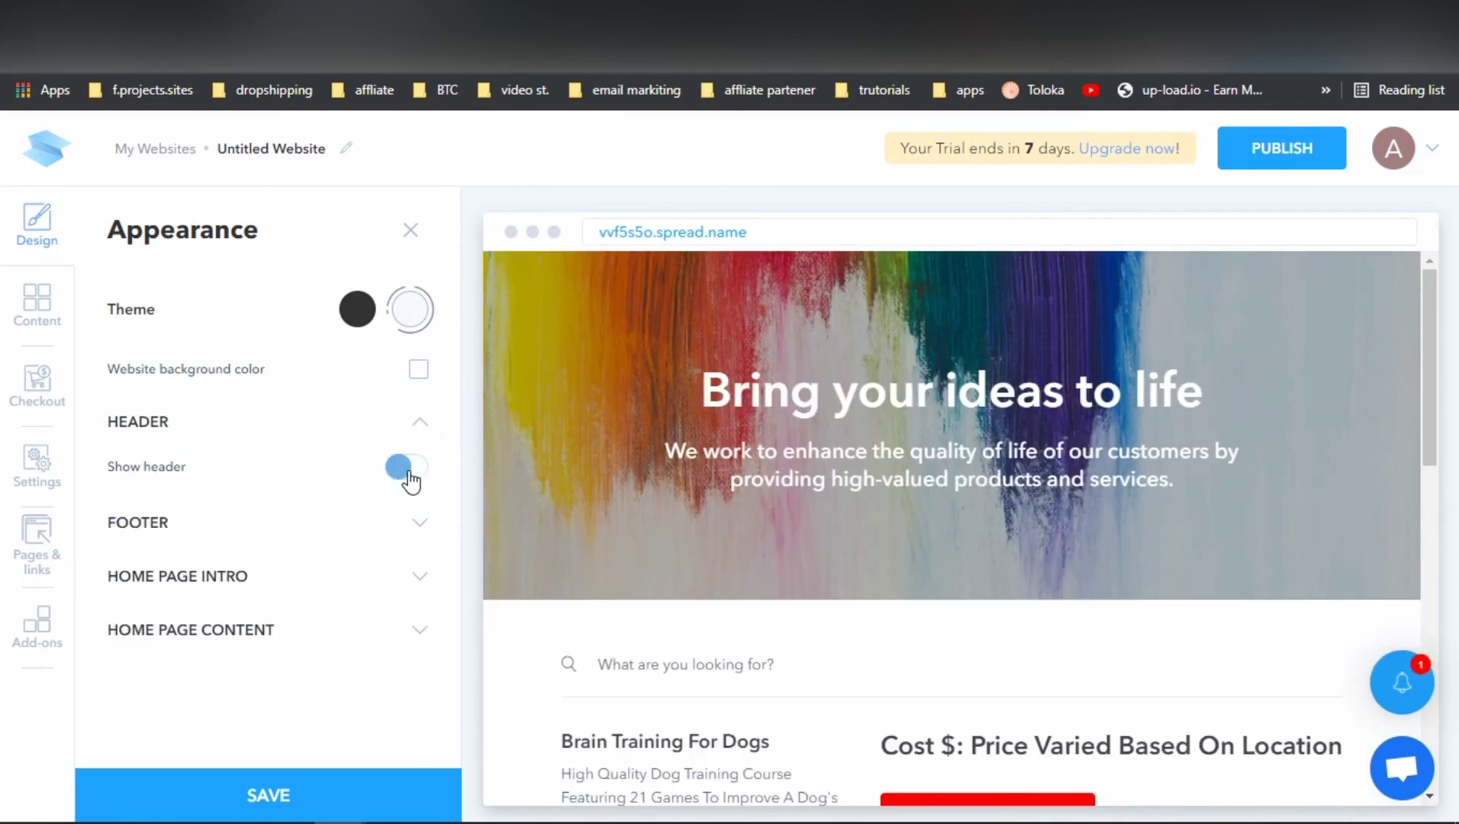
pyautogui.click(405, 525)
pyautogui.click(422, 525)
# - Open the home page intro settings, try "kngjdf" as the page title, and clear the title field
pyautogui.click(256, 587)
pyautogui.scroll(-3, 256, 587)
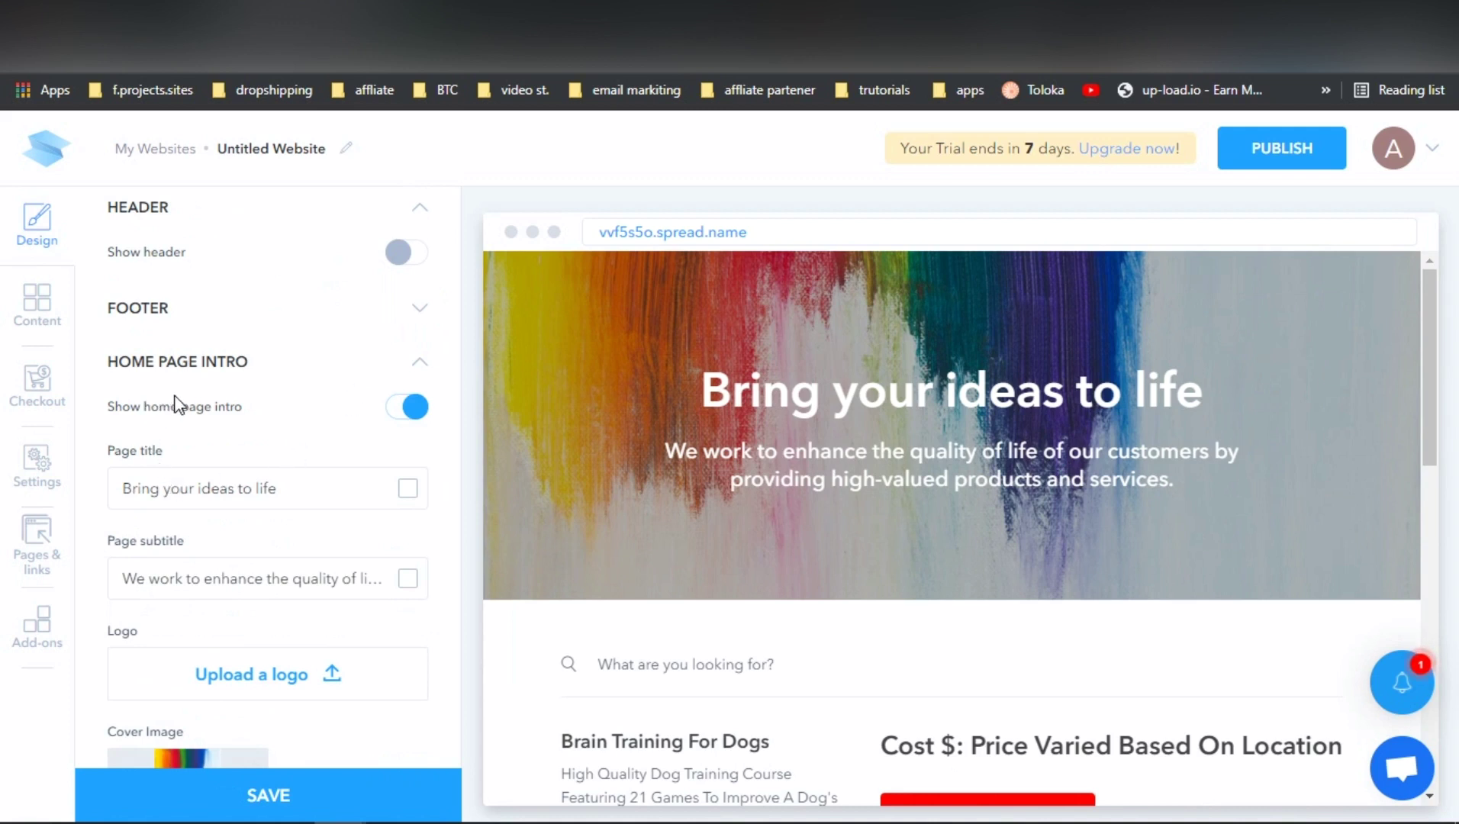
pyautogui.tripleClick(242, 495)
pyautogui.moveTo(932, 393); pyautogui.dragTo(701, 393)
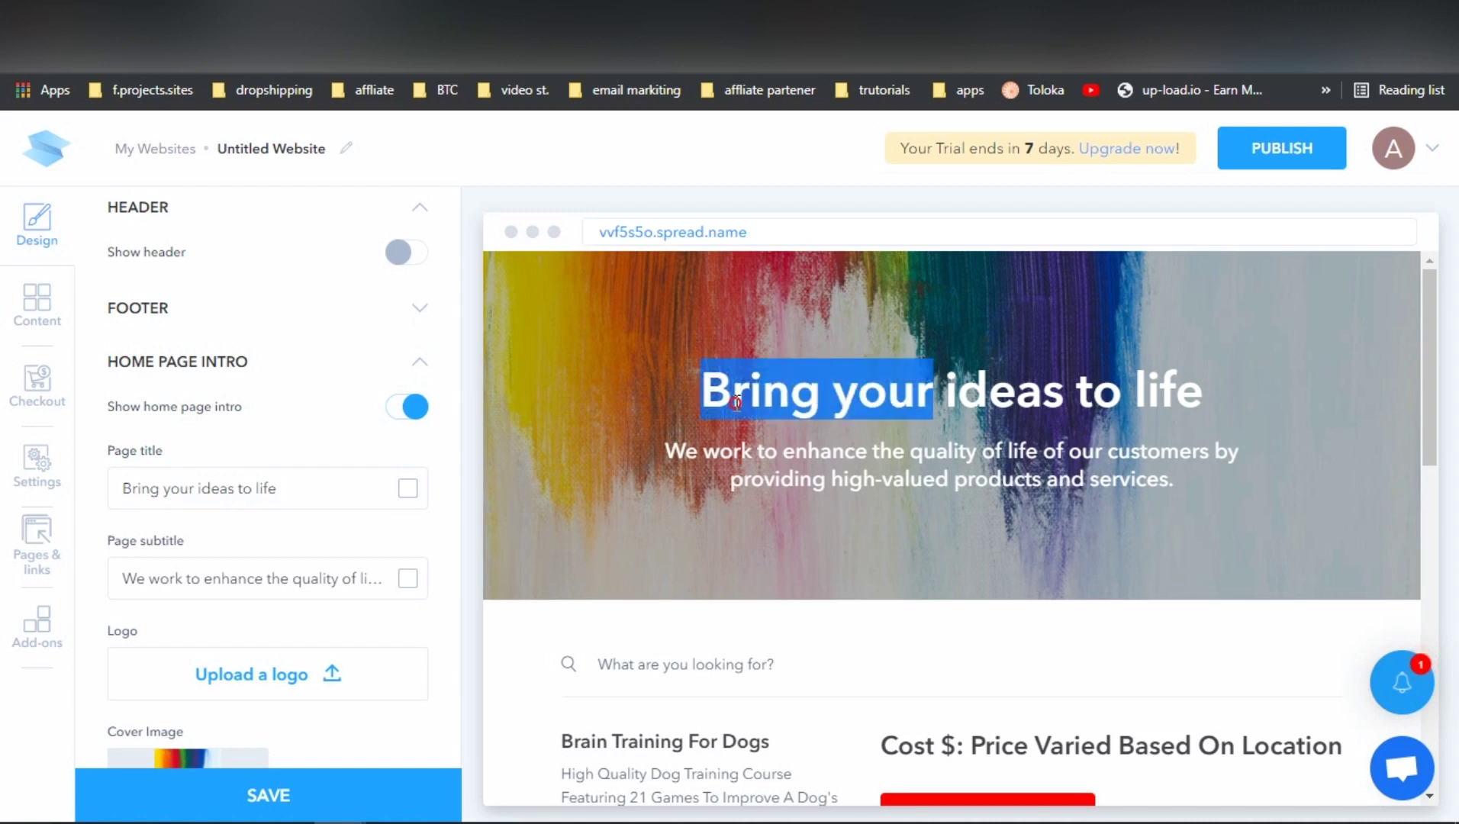
pyautogui.tripleClick(170, 496)
pyautogui.write('kngjdf')
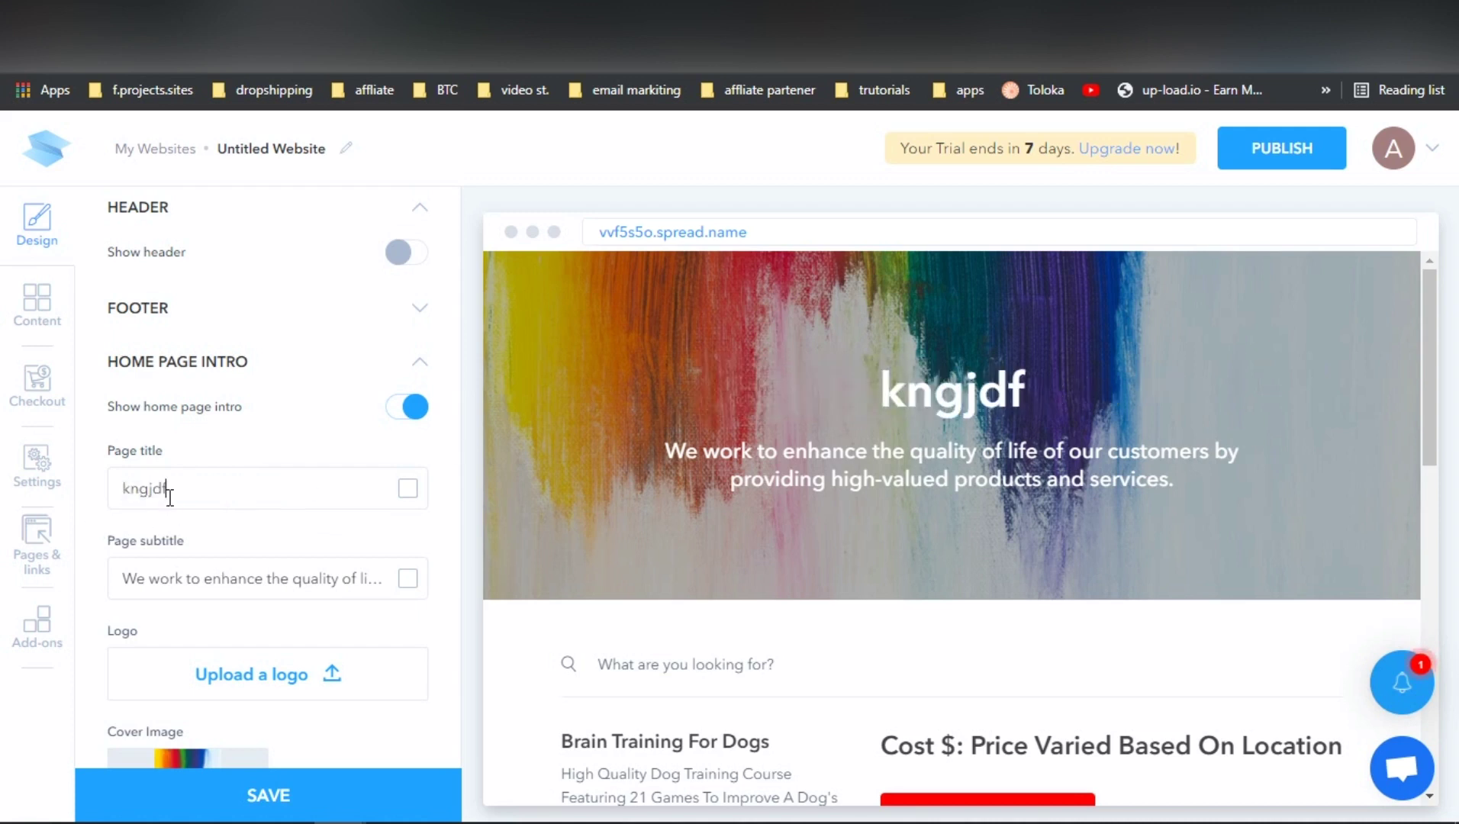
pyautogui.press('BackSpace')
pyautogui.press('BackSpace')
pyautogui.press('BackSpace')
pyautogui.press('BackSpace')
pyautogui.press('BackSpace')
pyautogui.press('BackSpace')
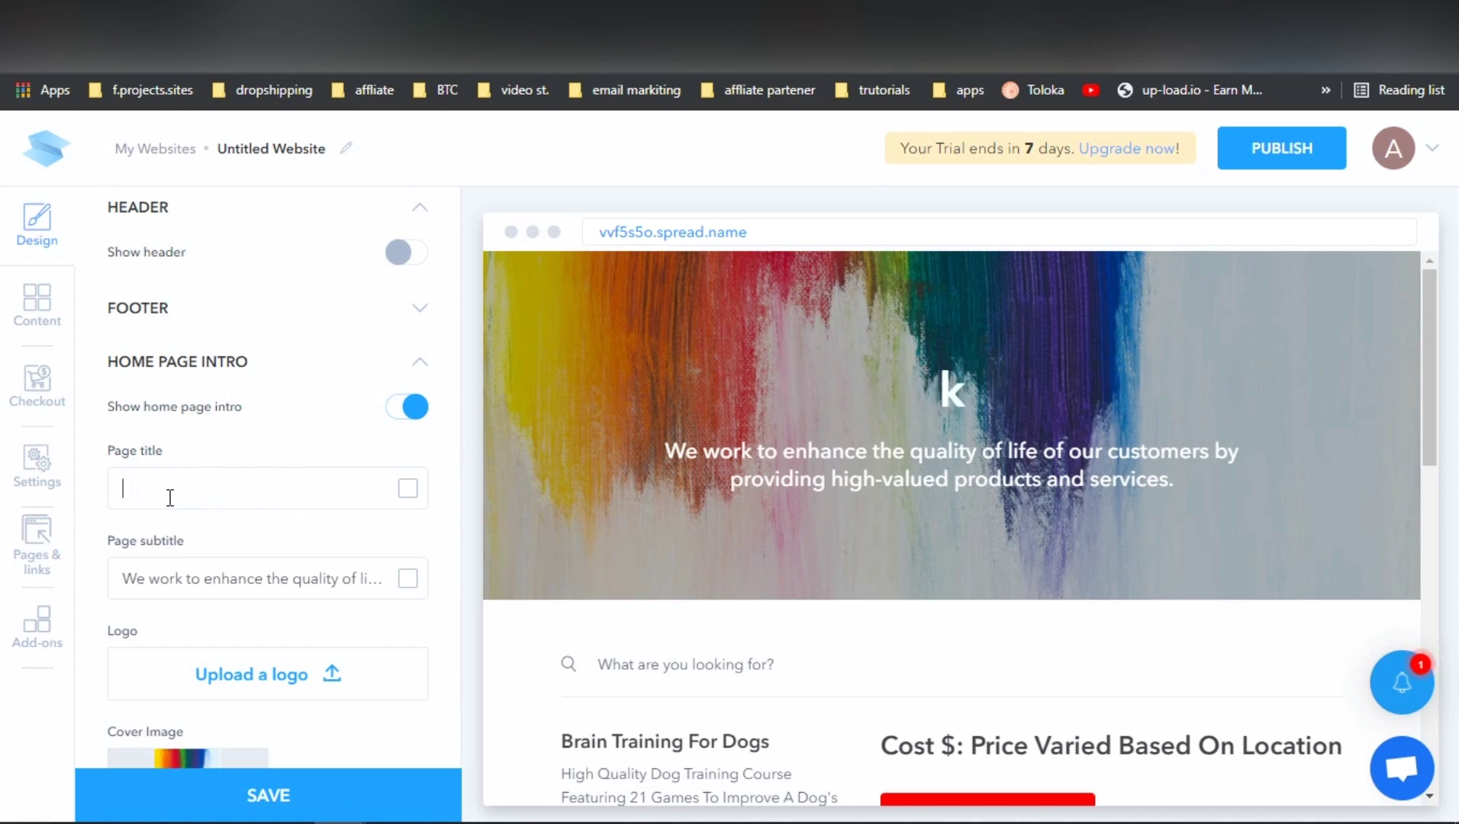
# - Replace the home page subtitle with the test text "dkflbsdk" and clear the subtitle field
pyautogui.tripleClick(237, 578)
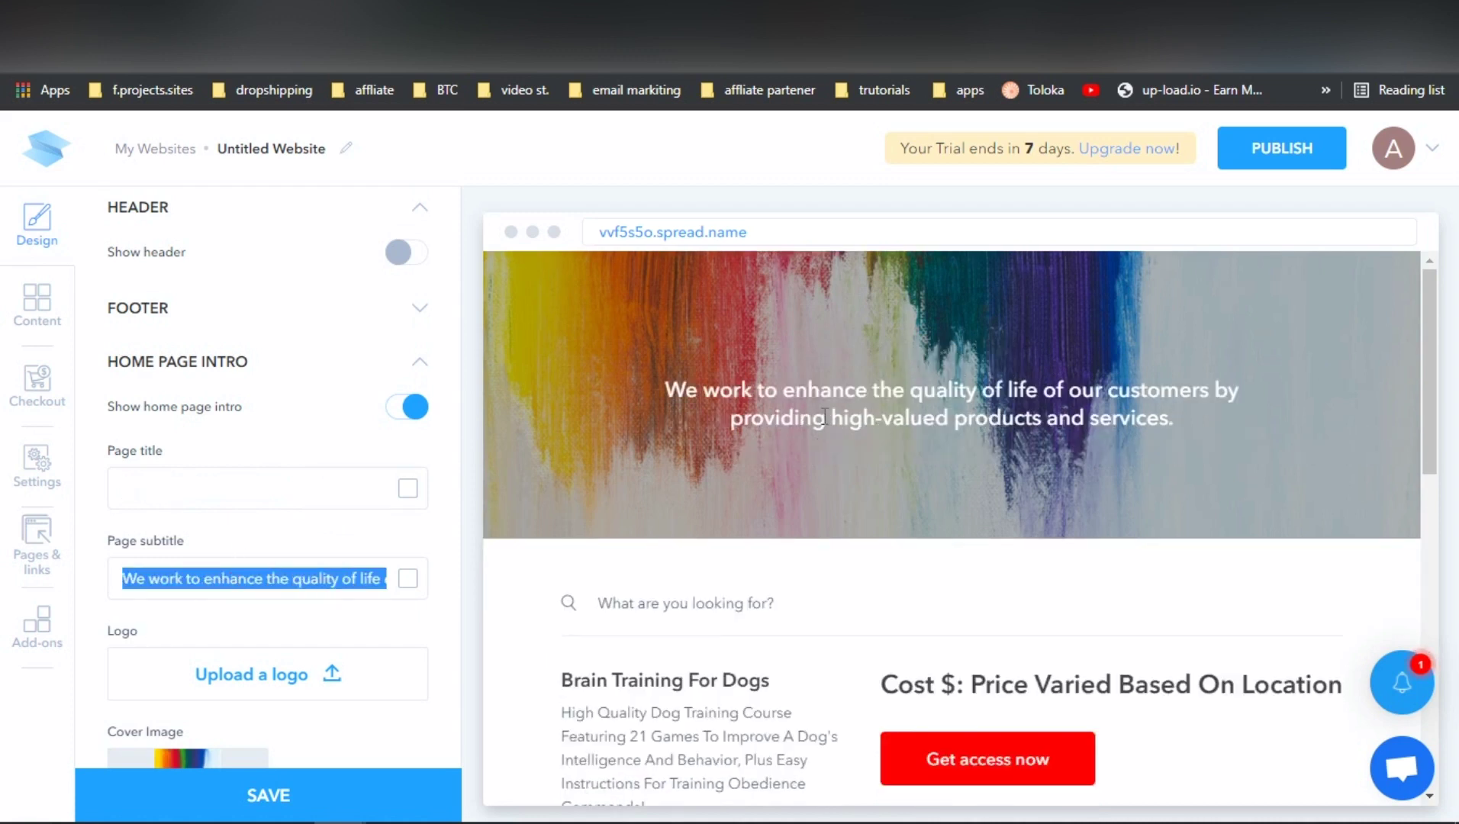
pyautogui.moveTo(881, 394); pyautogui.dragTo(788, 392)
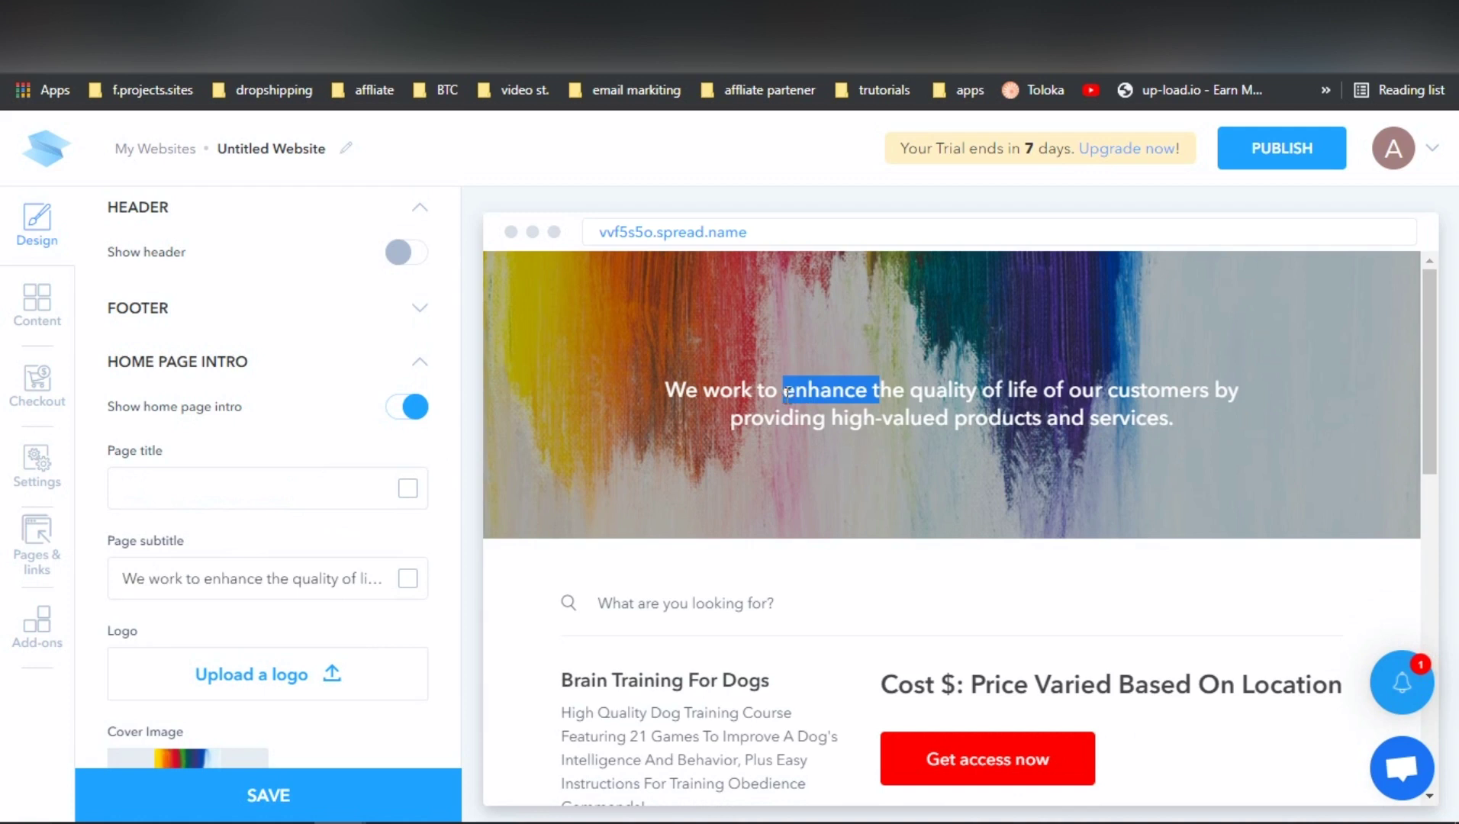
pyautogui.tripleClick(272, 580)
pyautogui.write('dkflbsdk')
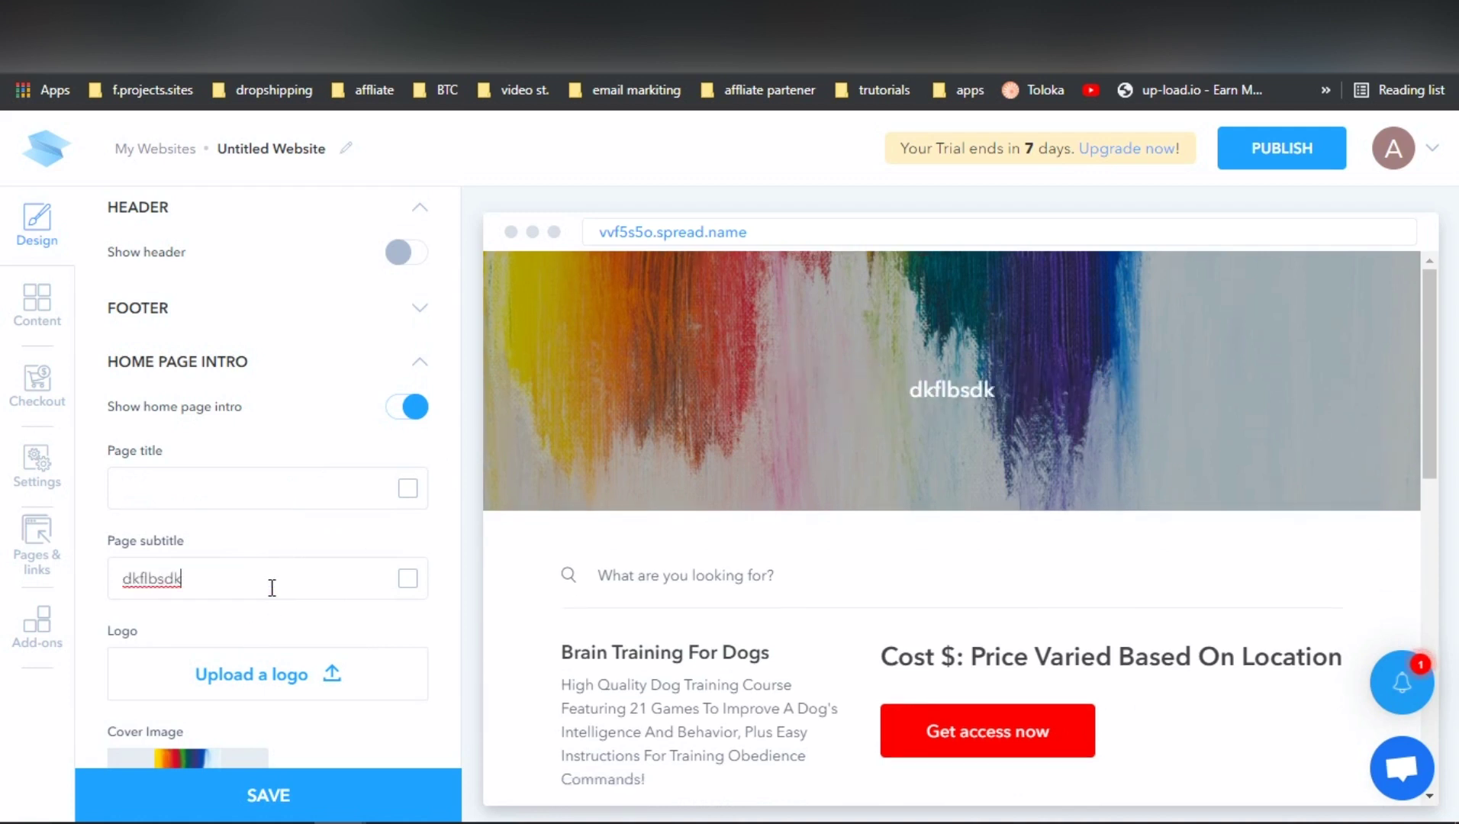
pyautogui.press('BackSpace')
pyautogui.press('BackSpace')
pyautogui.press('BackSpace')
pyautogui.press('BackSpace')
pyautogui.press('BackSpace')
pyautogui.press('BackSpace')
pyautogui.press('BackSpace')
pyautogui.press('BackSpace')
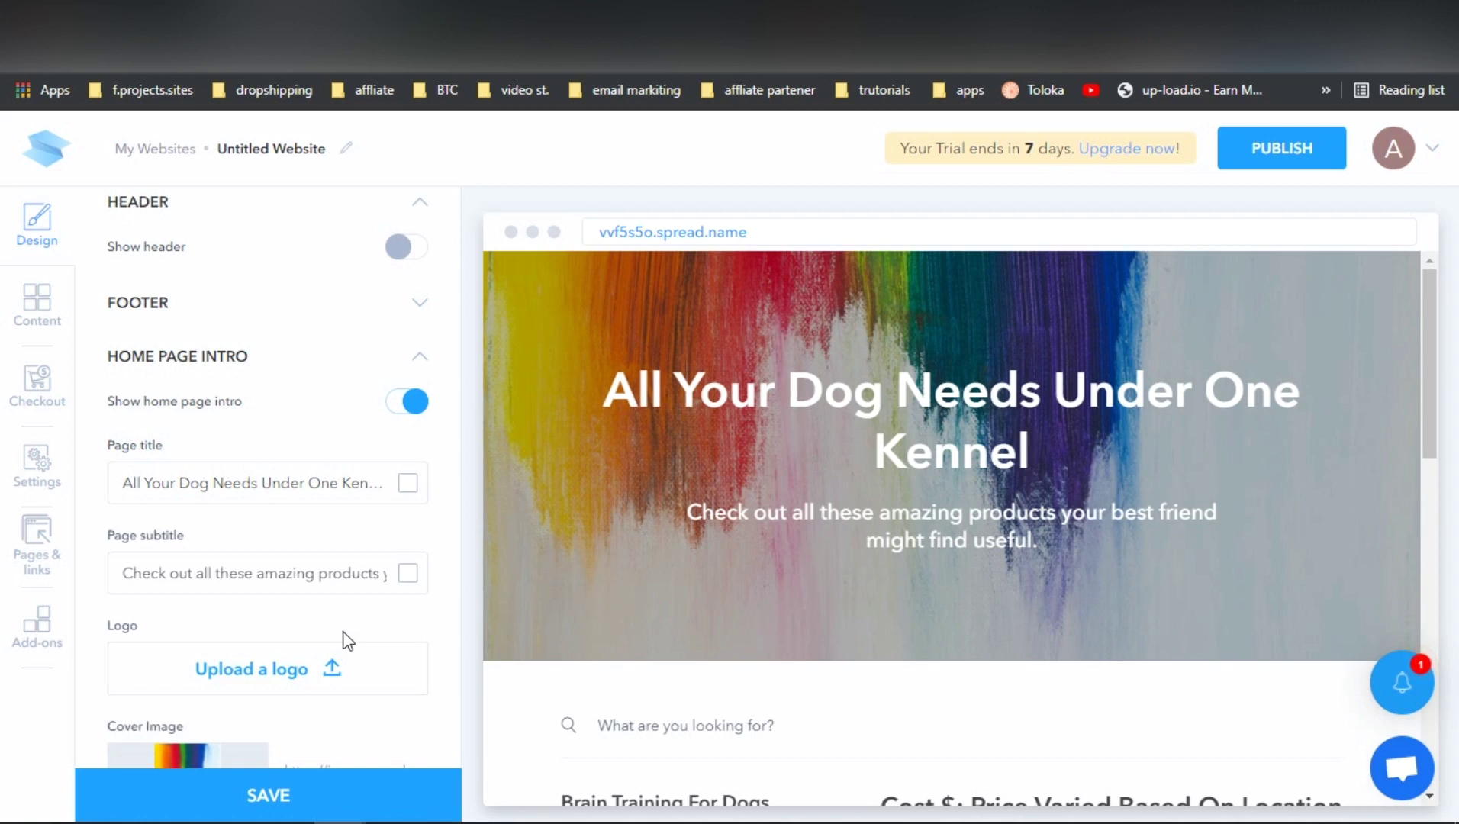
# - Search Unsplash for "dogs" and set the brown puppy photo with the dark background, from the second results page, as the cover image
pyautogui.scroll(-4, 326, 640)
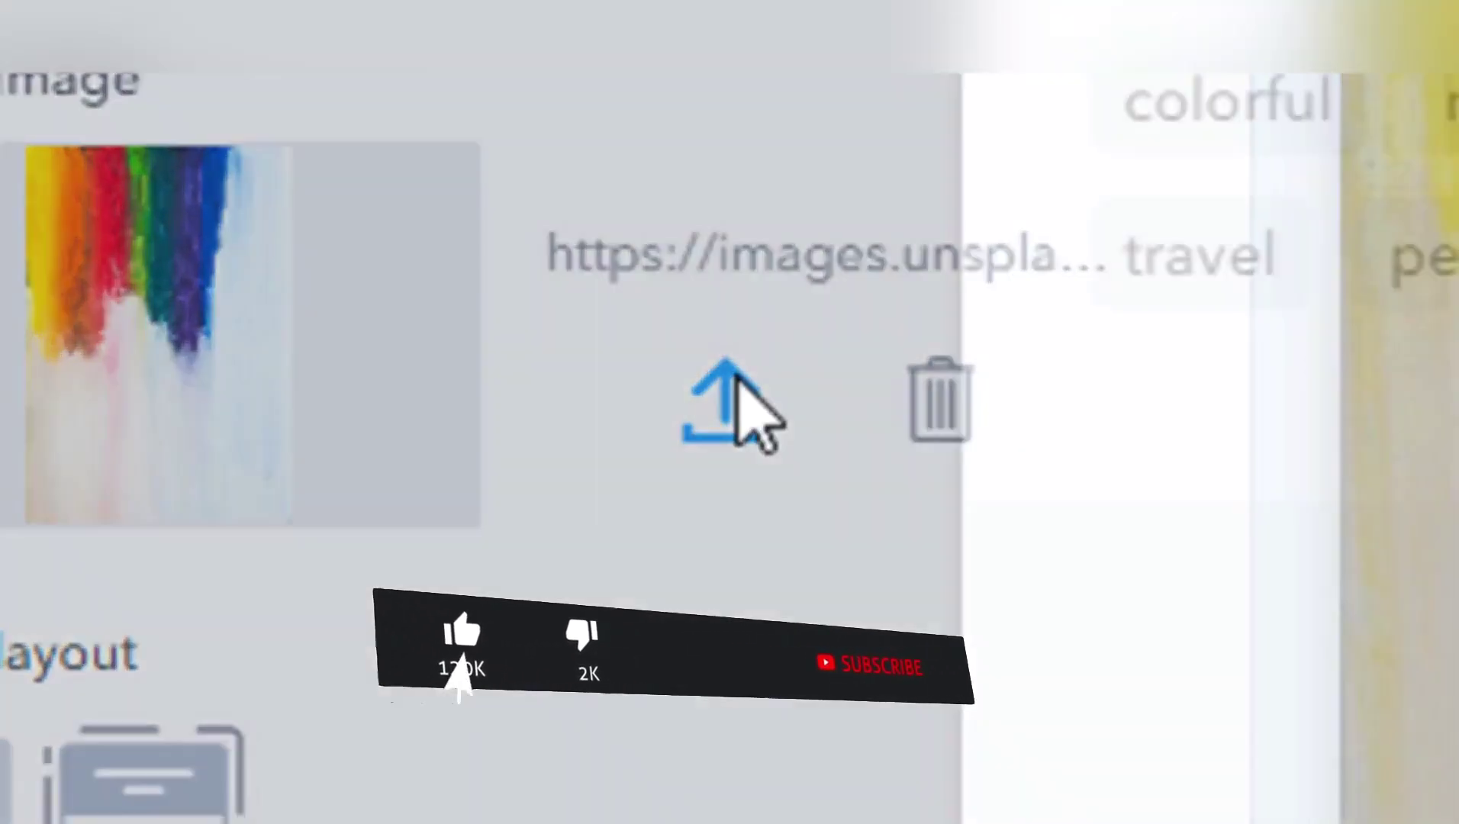
pyautogui.click(728, 397)
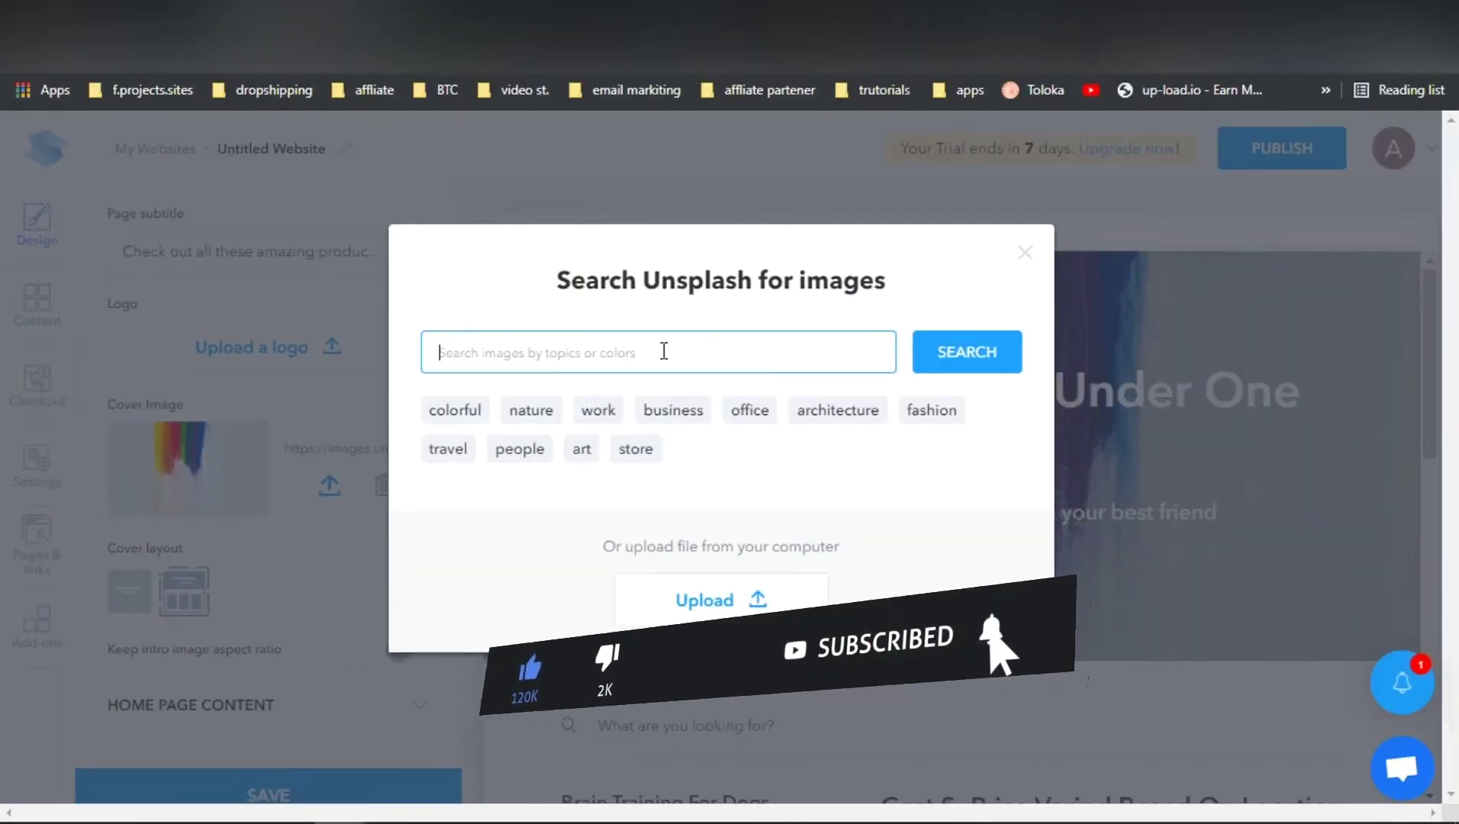
pyautogui.write('do')
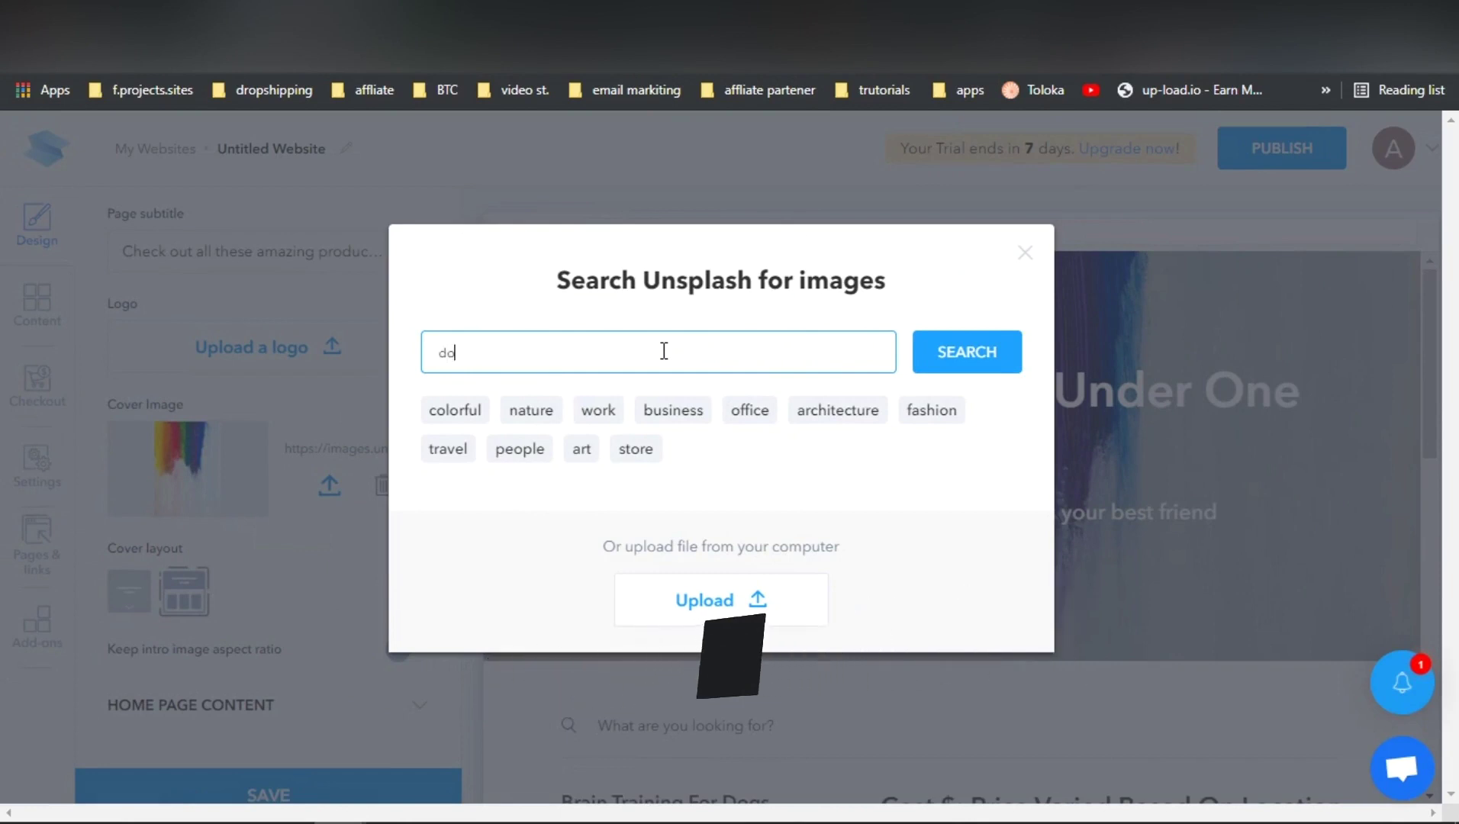
pyautogui.write('gs')
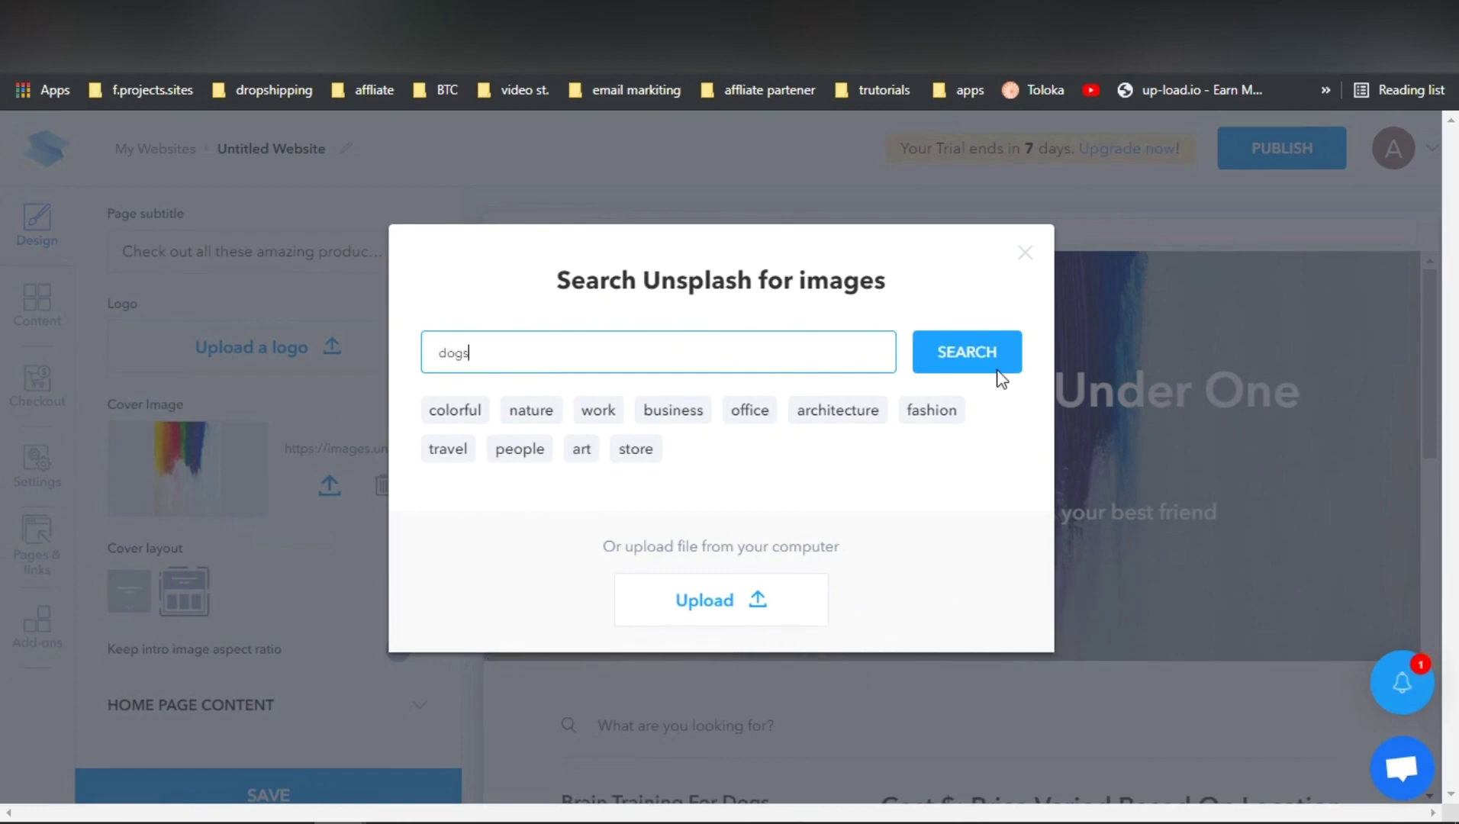
pyautogui.click(986, 351)
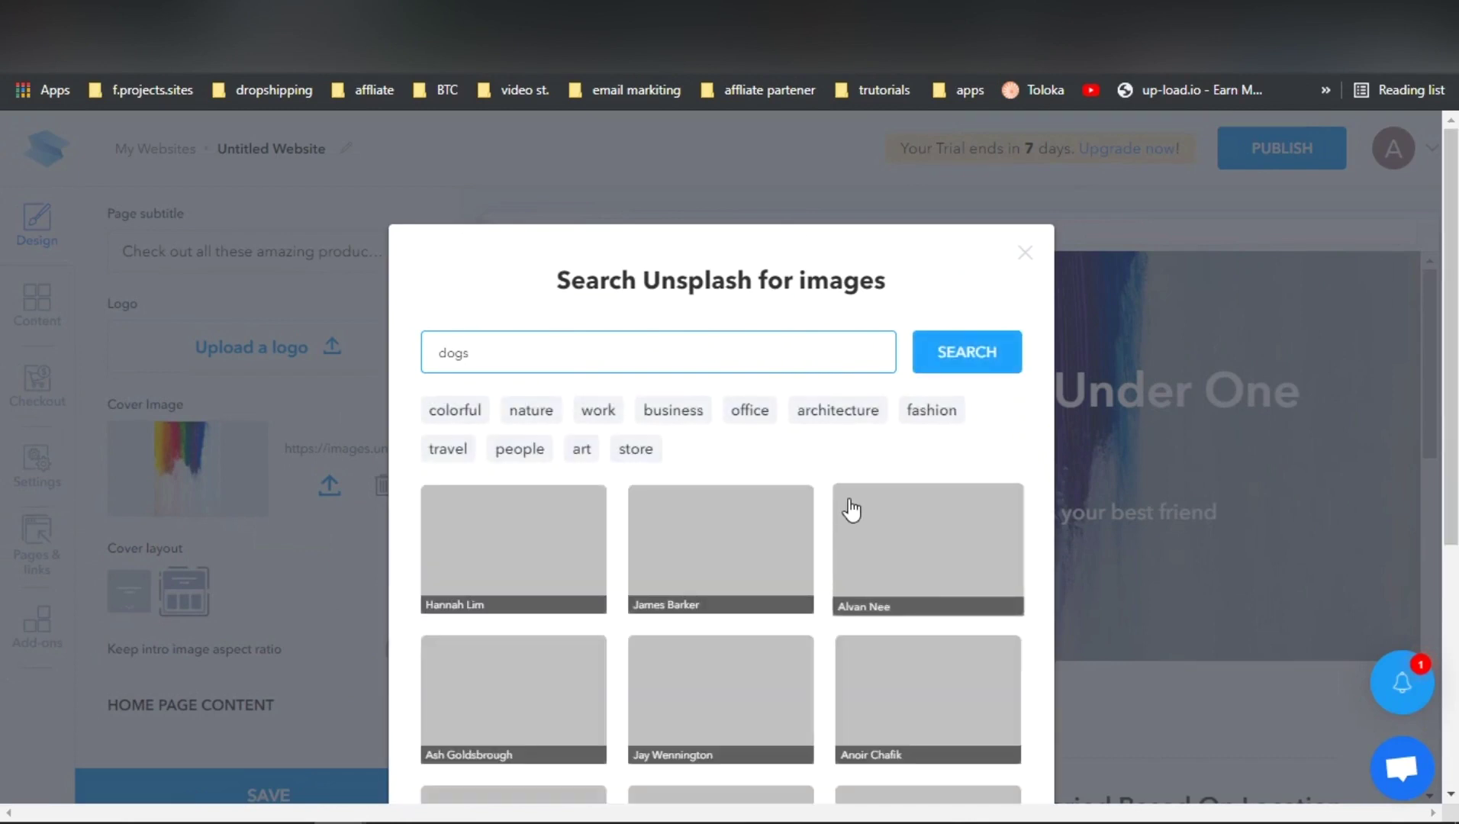
pyautogui.scroll(-4, 586, 515)
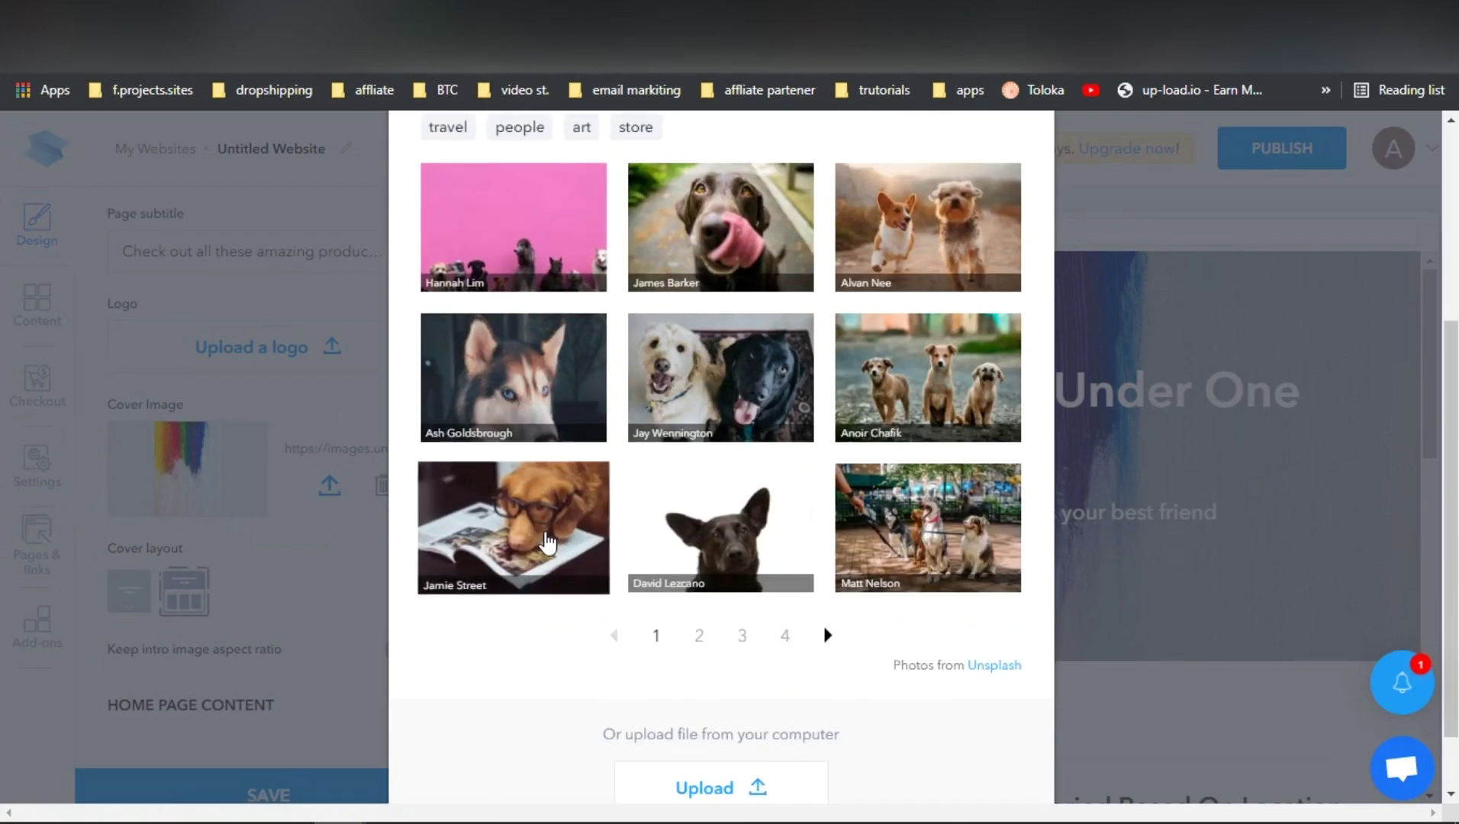
pyautogui.scroll(-1, 548, 542)
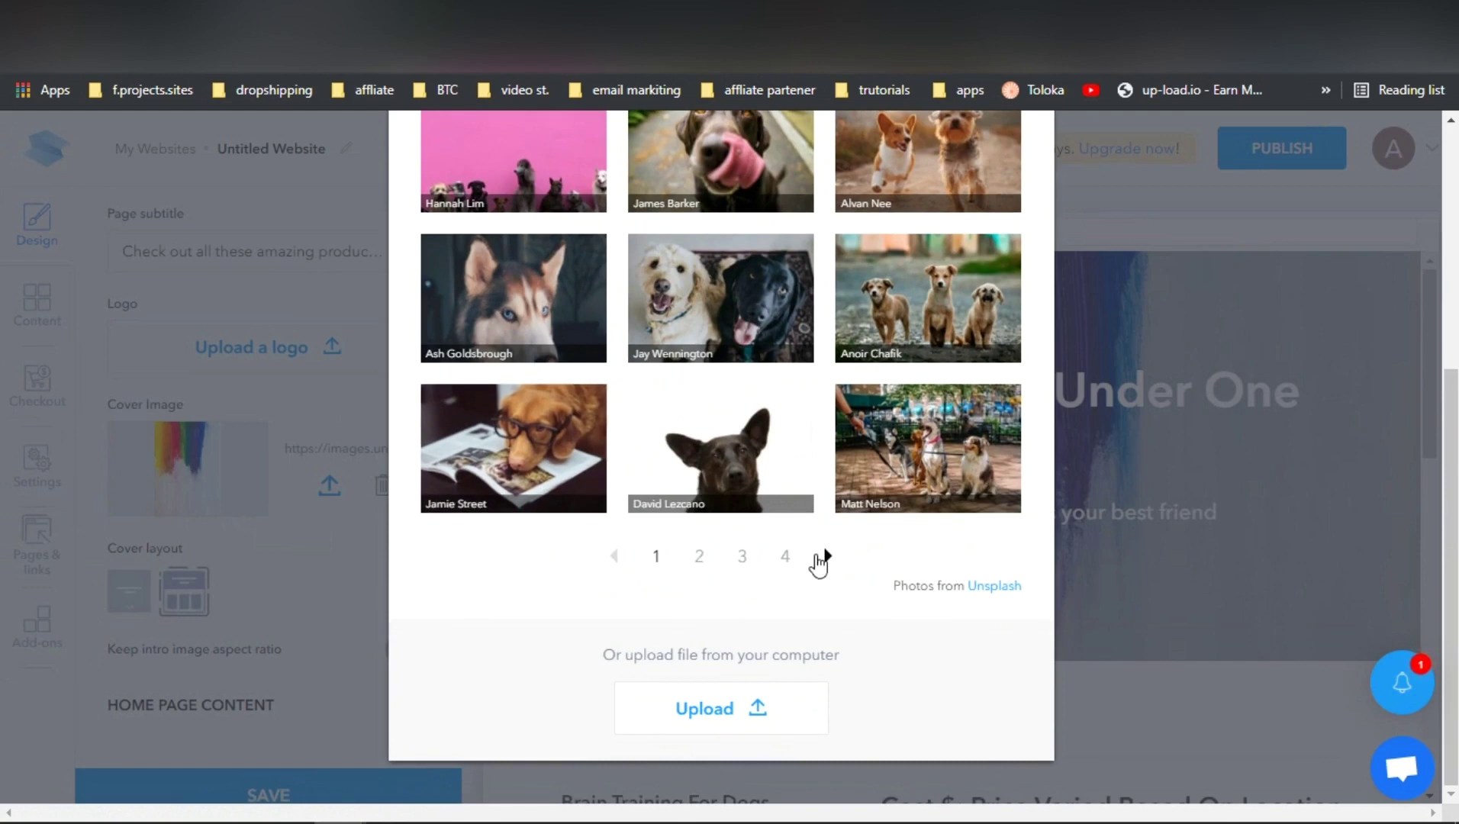
pyautogui.click(826, 556)
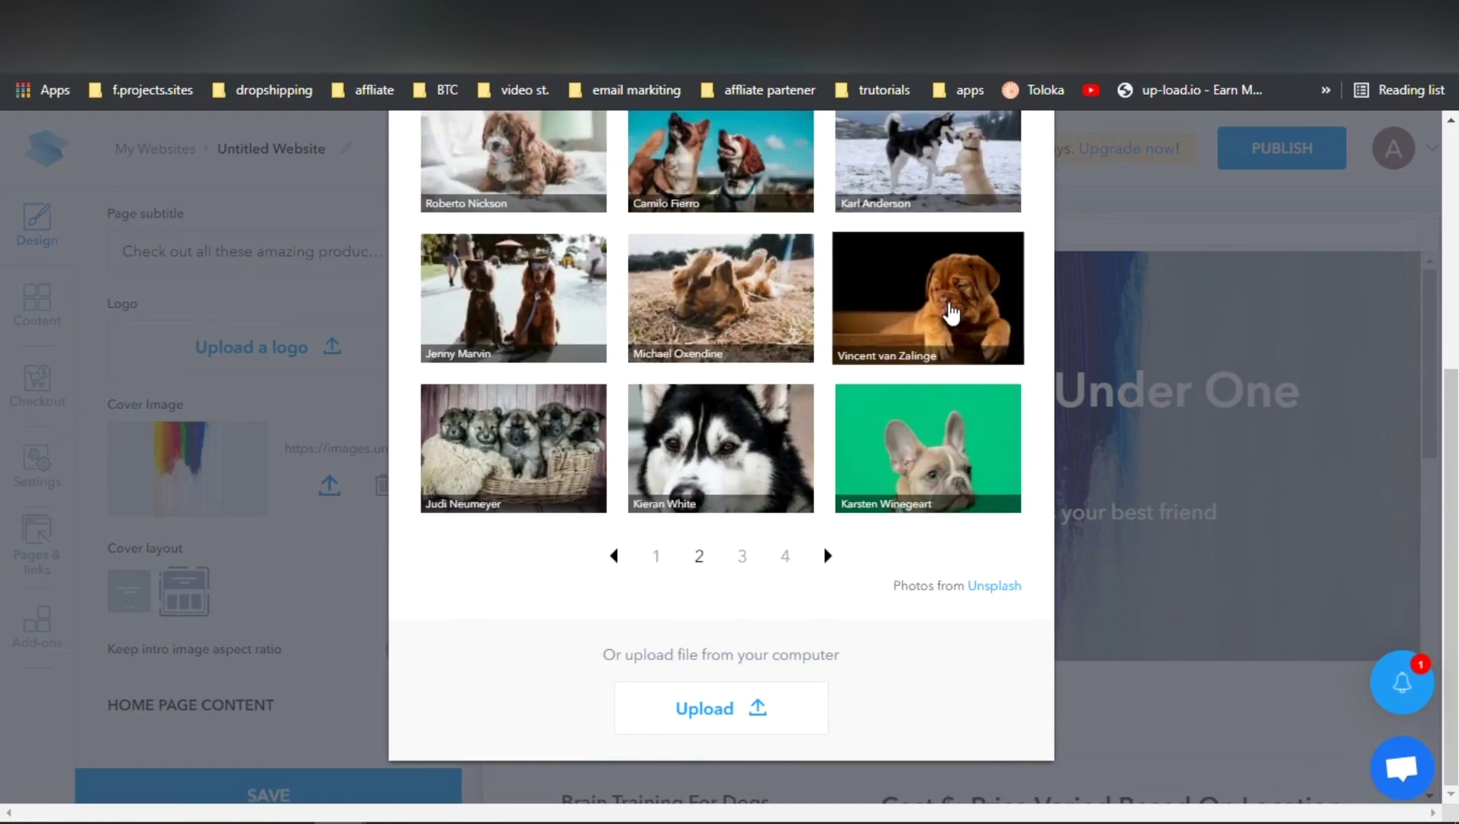
pyautogui.click(950, 312)
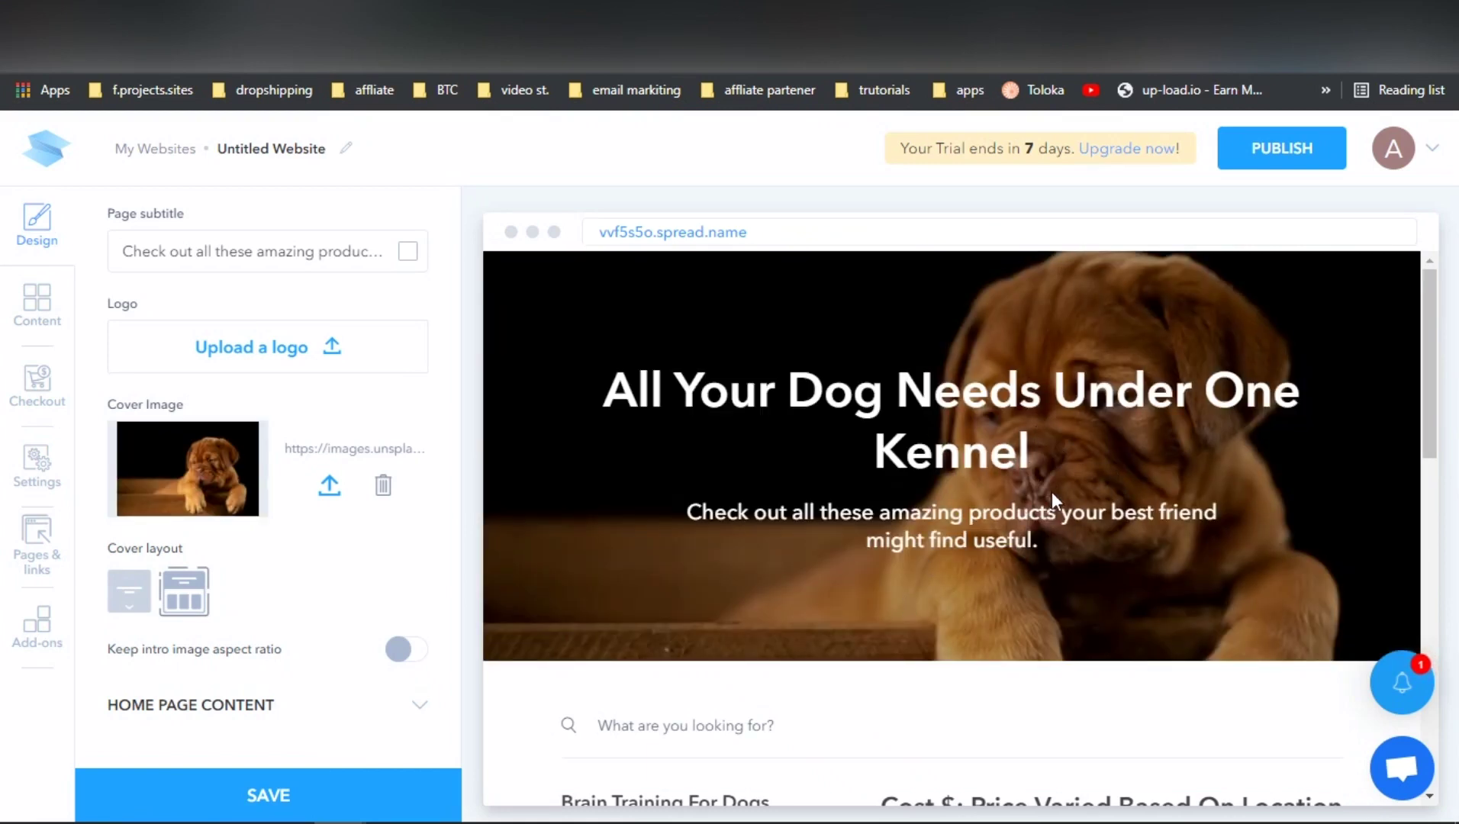
pyautogui.scroll(-3, 1053, 496)
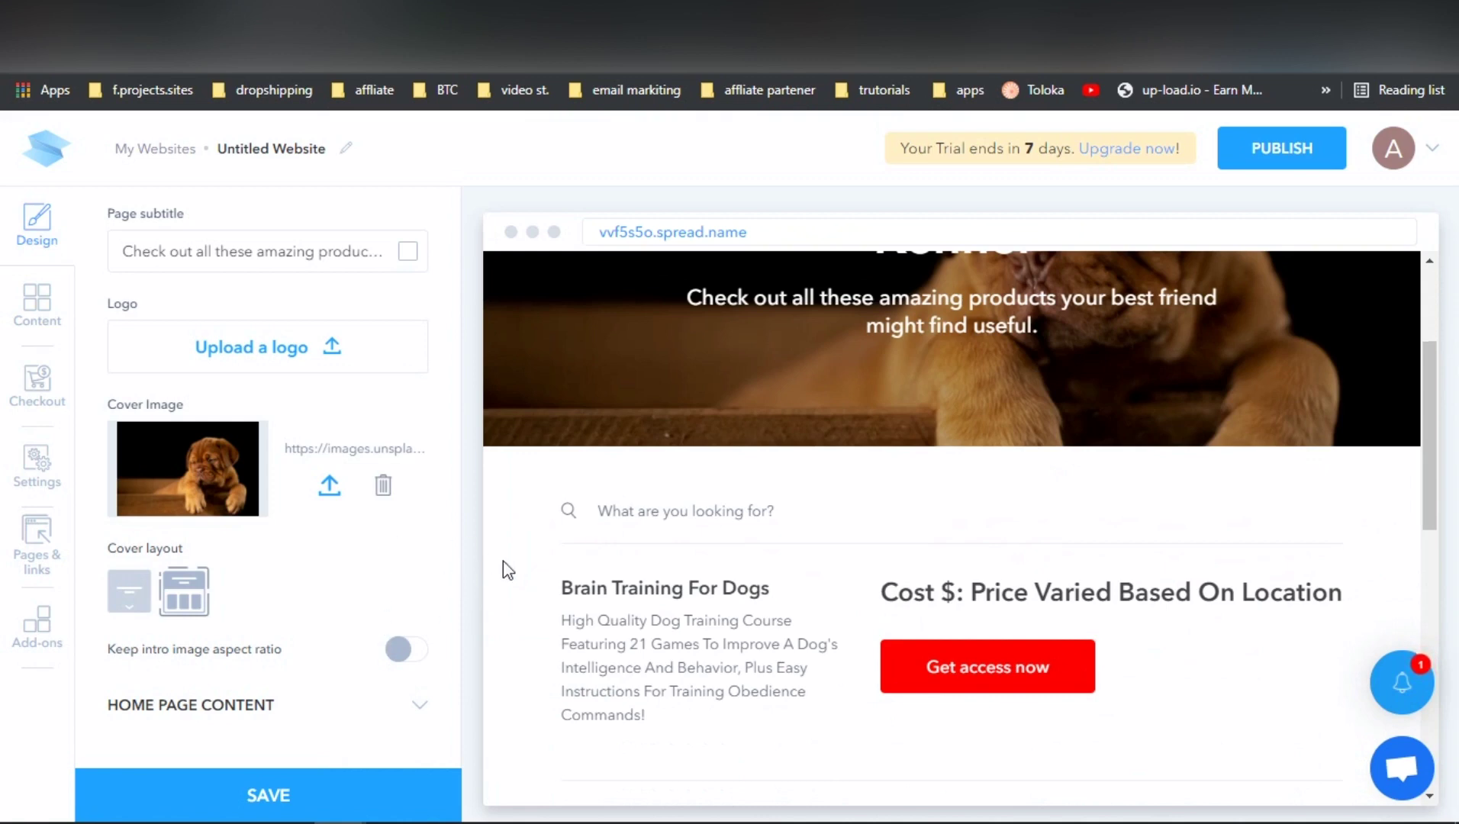
pyautogui.scroll(-10, 801, 534)
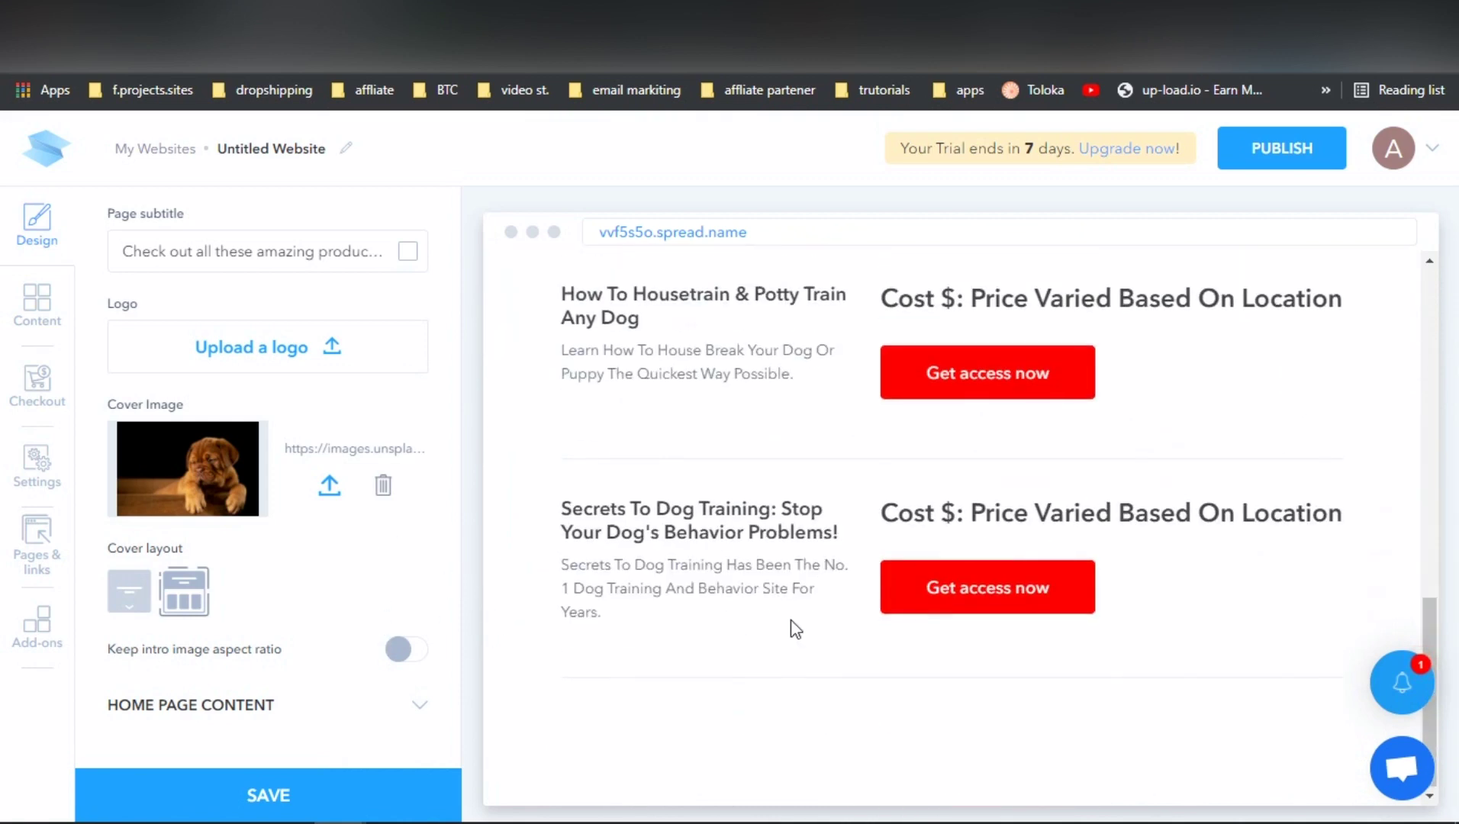
pyautogui.scroll(10, 791, 619)
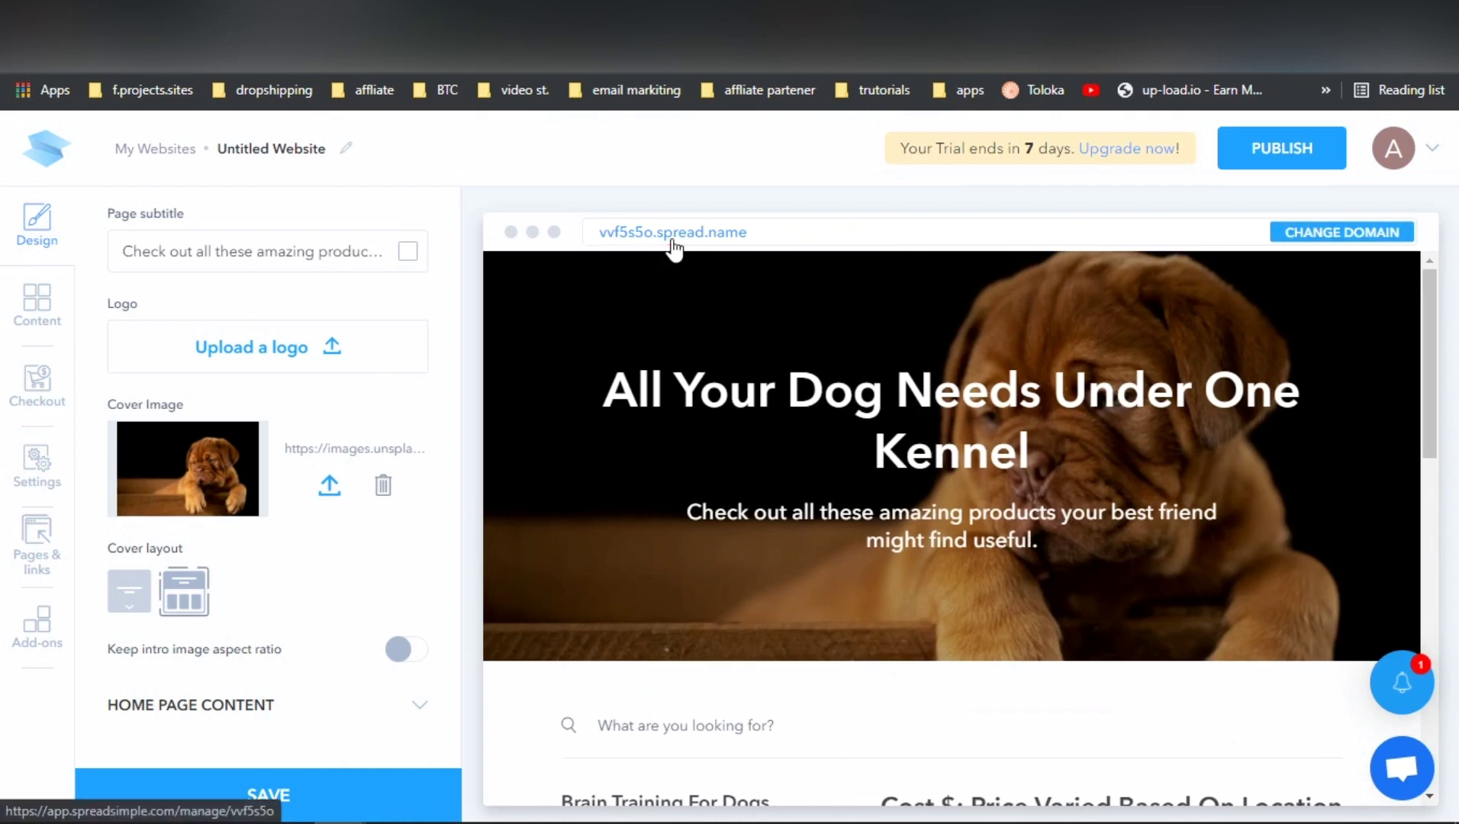
# - Change the site's domain to yourdogsneed1.spread.name, save it, and publish the website
pyautogui.click(1343, 232)
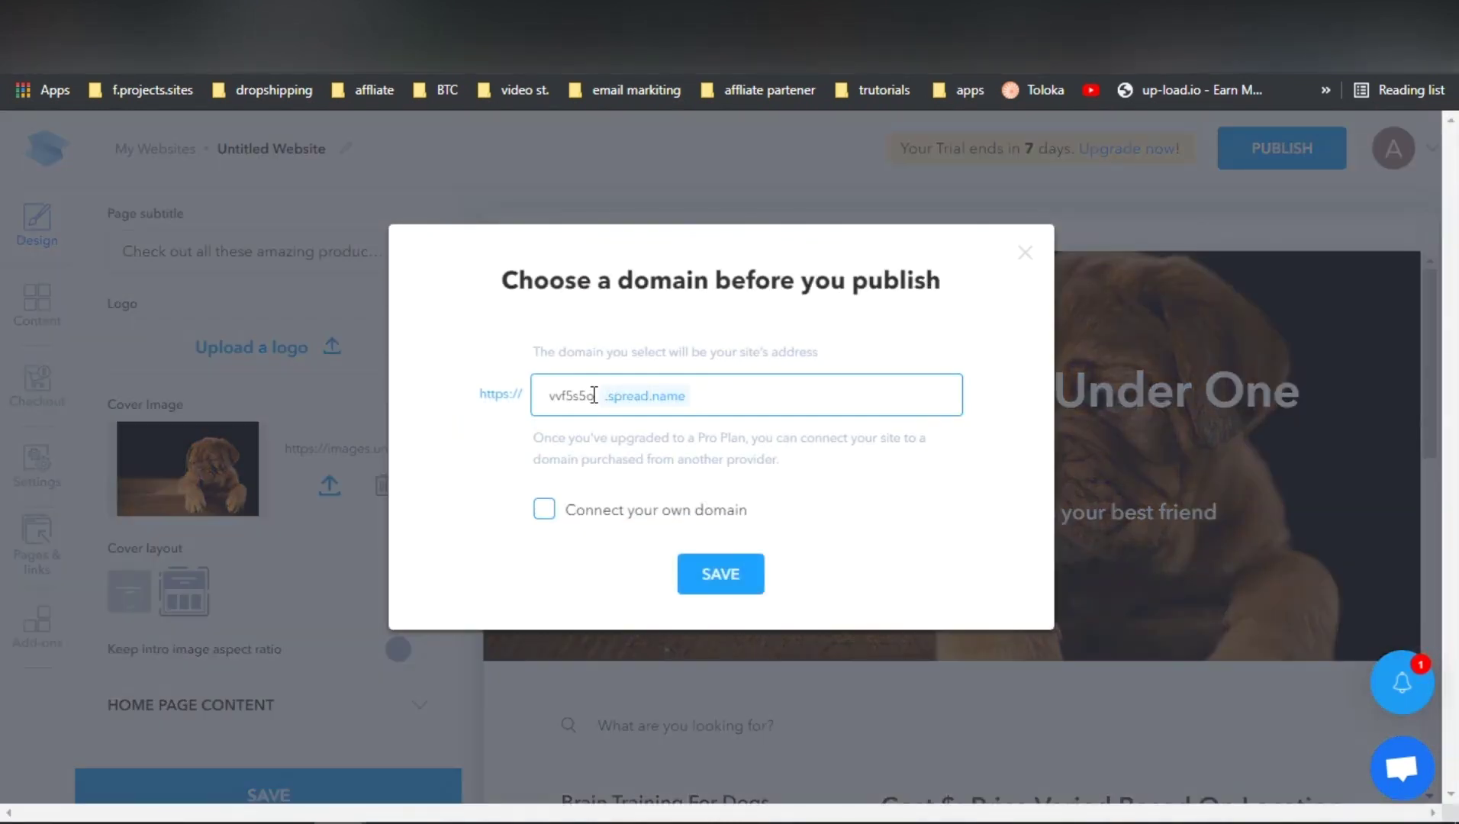
pyautogui.moveTo(595, 396); pyautogui.dragTo(473, 396)
pyautogui.write('yo')
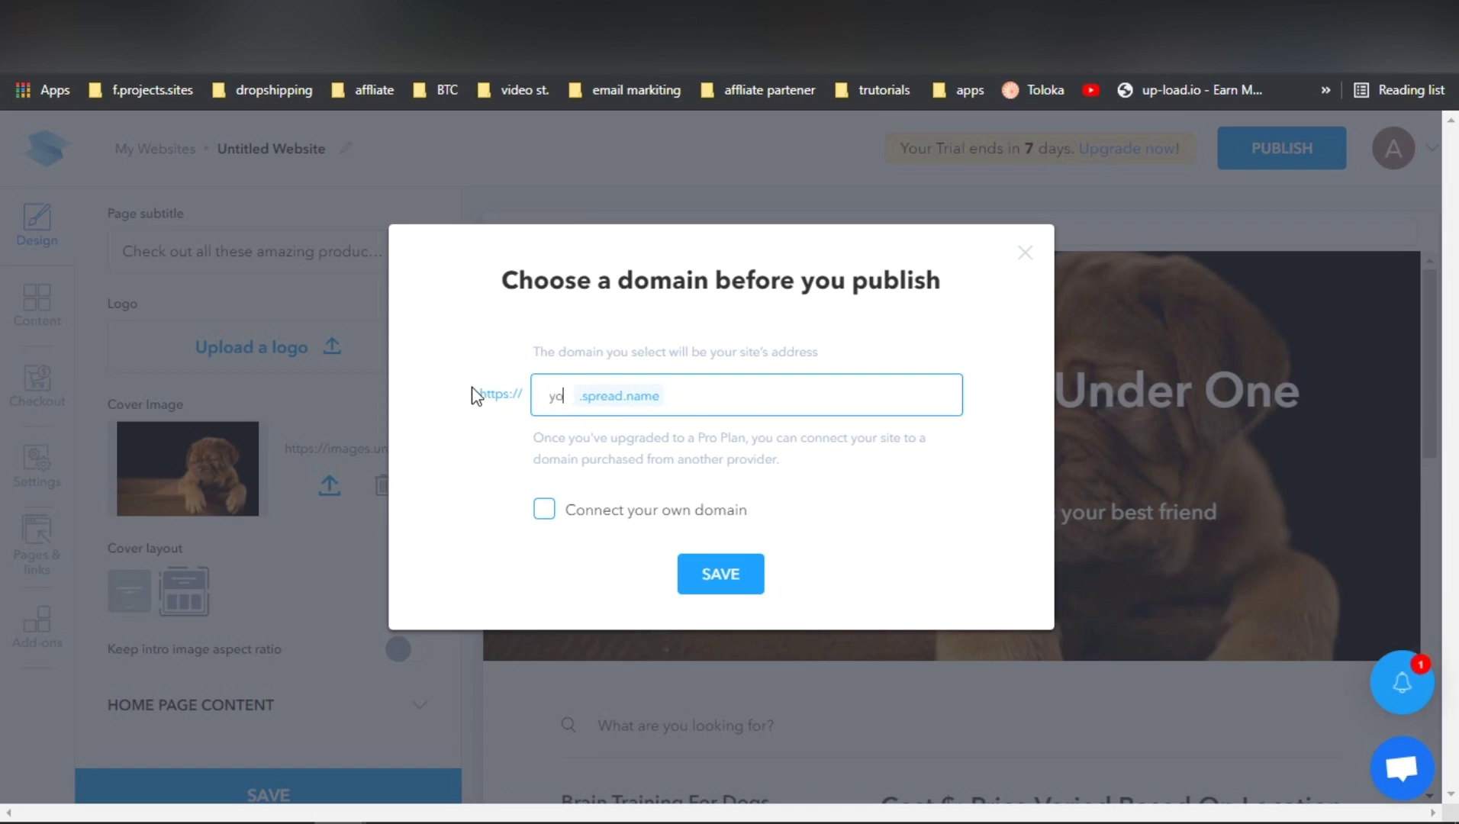
pyautogui.write('urdd')
pyautogui.write('gsned')
pyautogui.write('d')
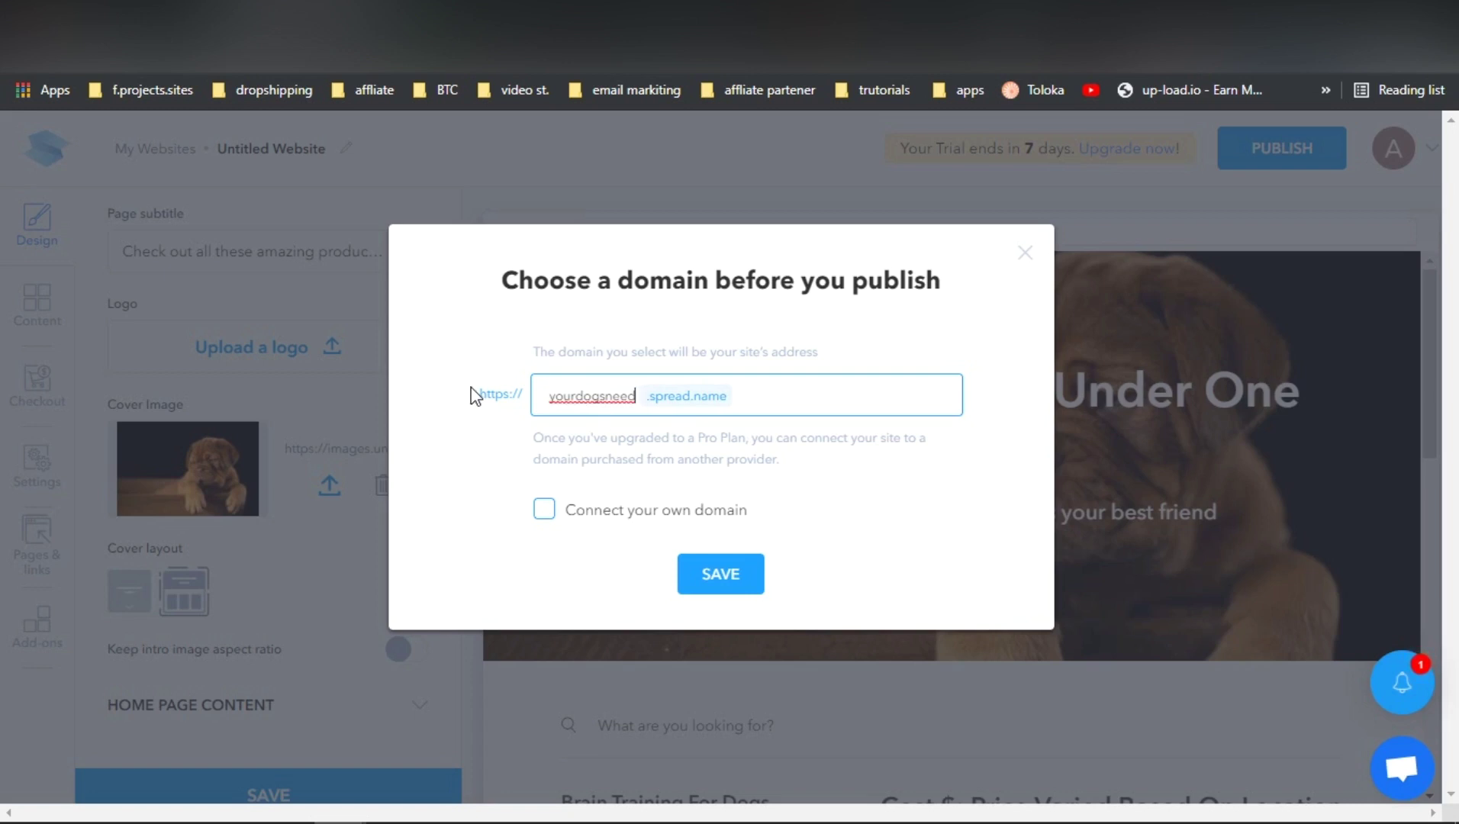
pyautogui.write('1')
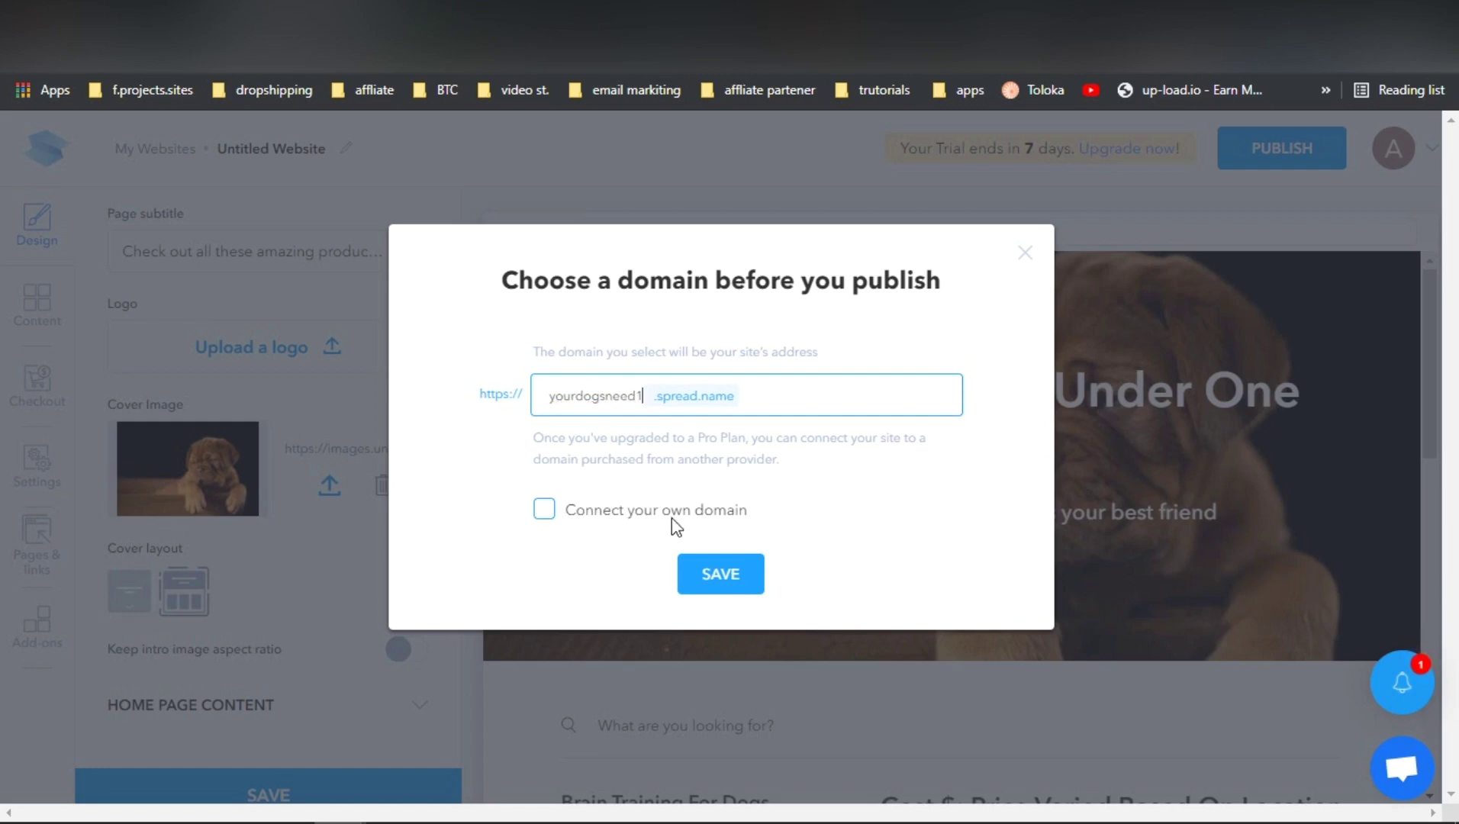
pyautogui.click(729, 580)
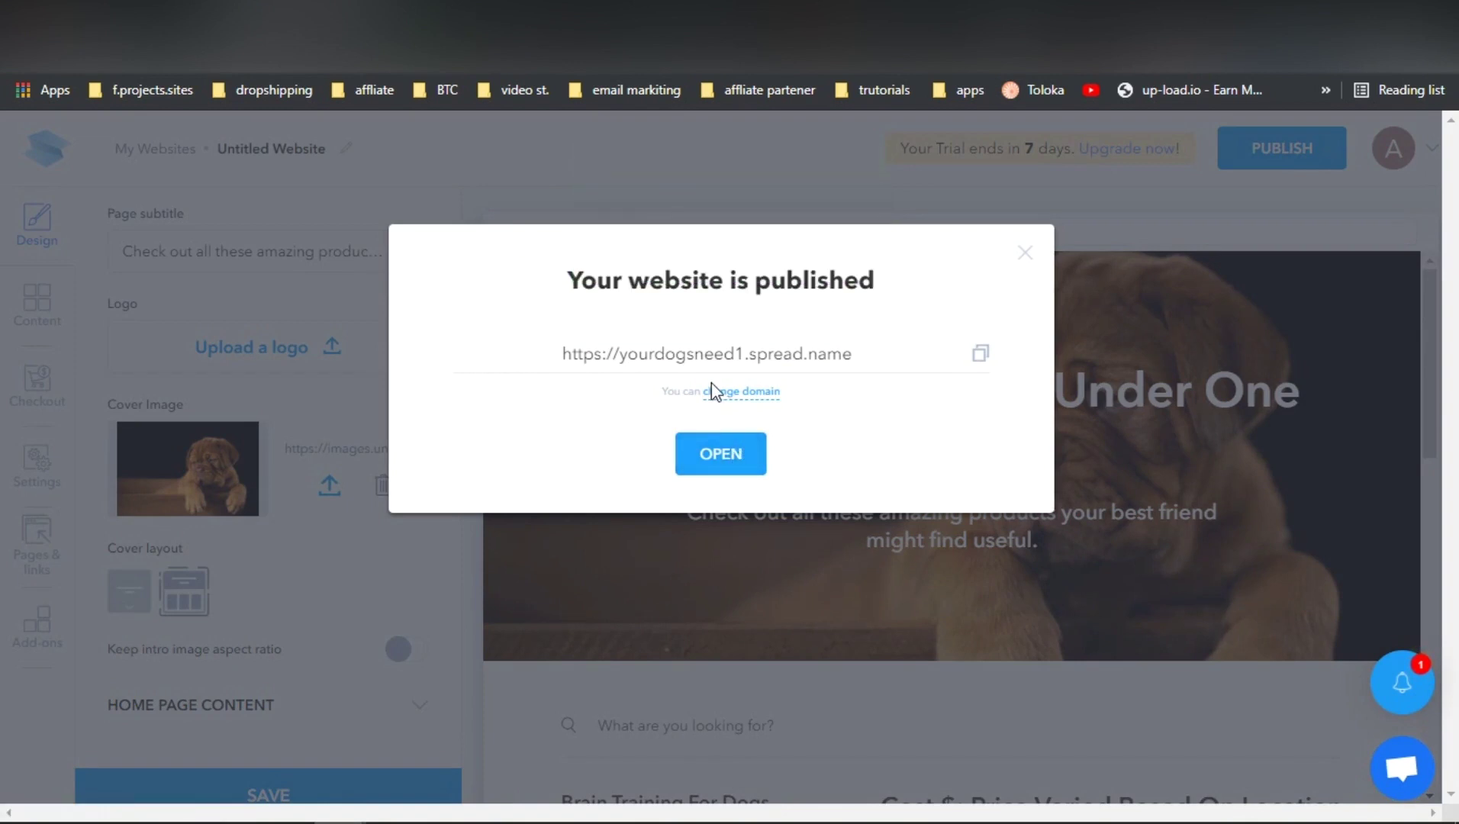
# - Copy the published website's address and open the live site
pyautogui.click(979, 355)
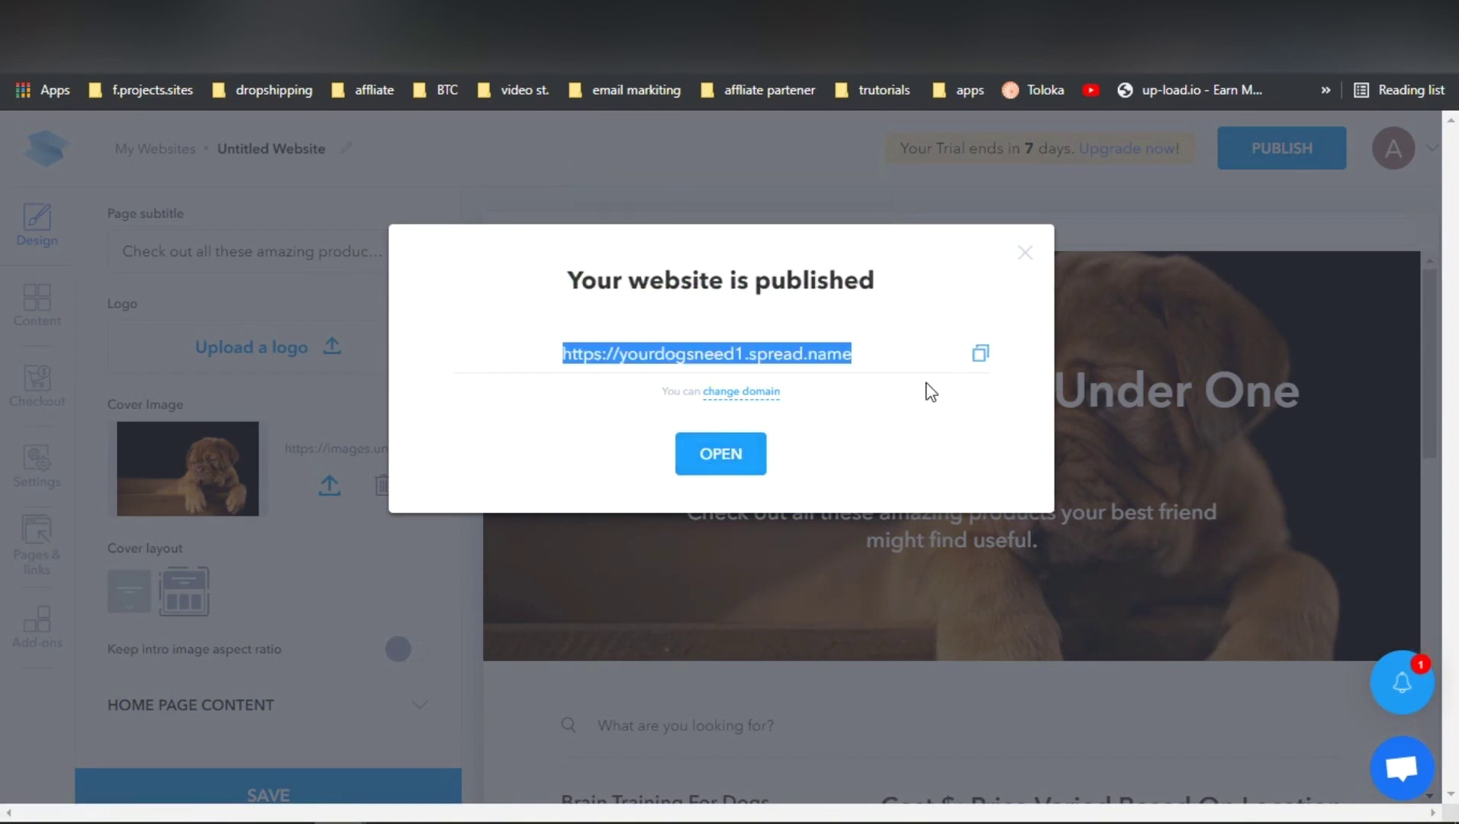
pyautogui.click(737, 453)
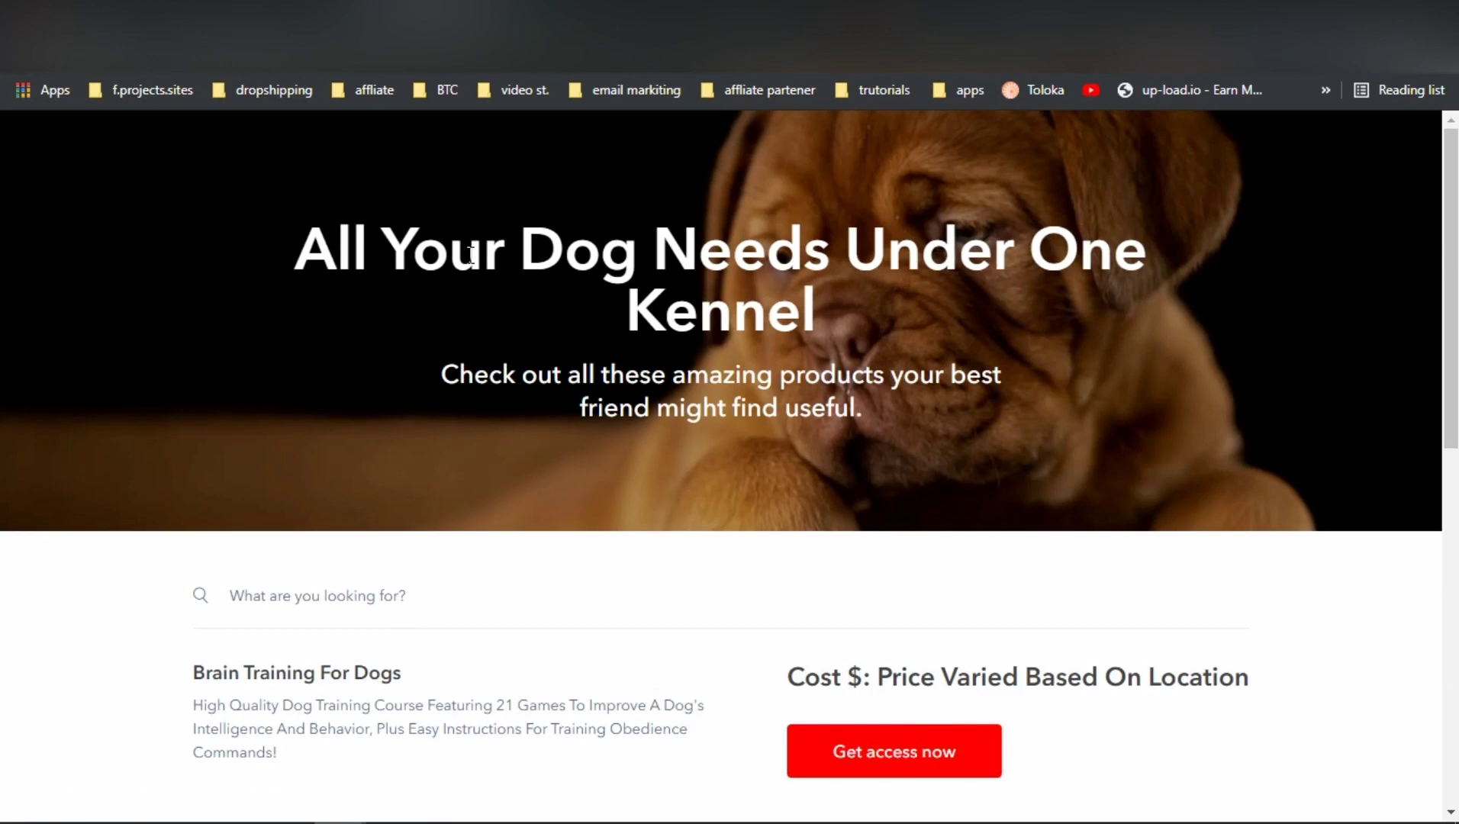
# - Review the product list on the live site and test the access link of Doggy Dans Online Dog Trainer, closing the opened page
pyautogui.scroll(-2, 540, 303)
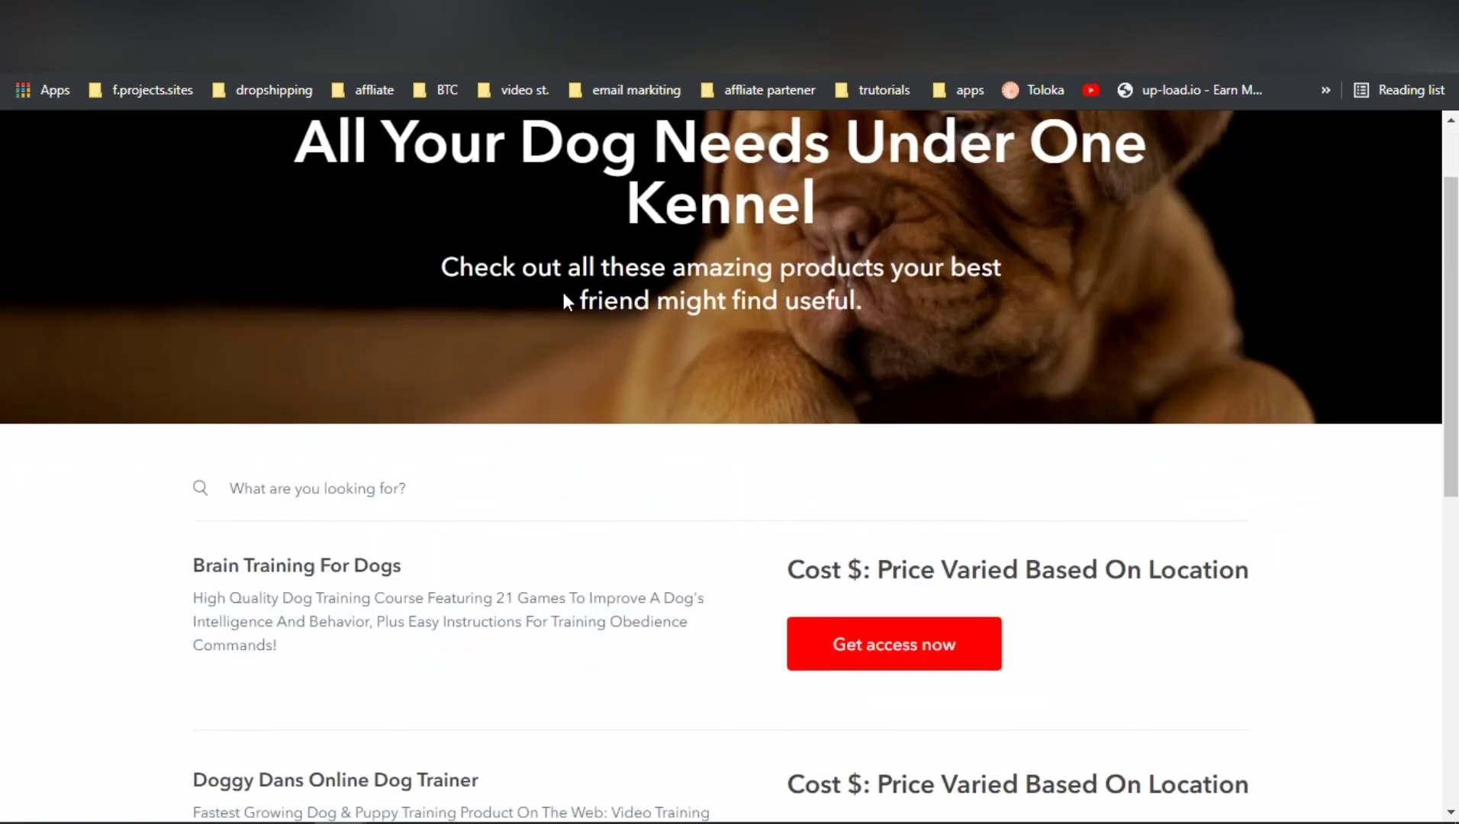
pyautogui.scroll(-4, 793, 346)
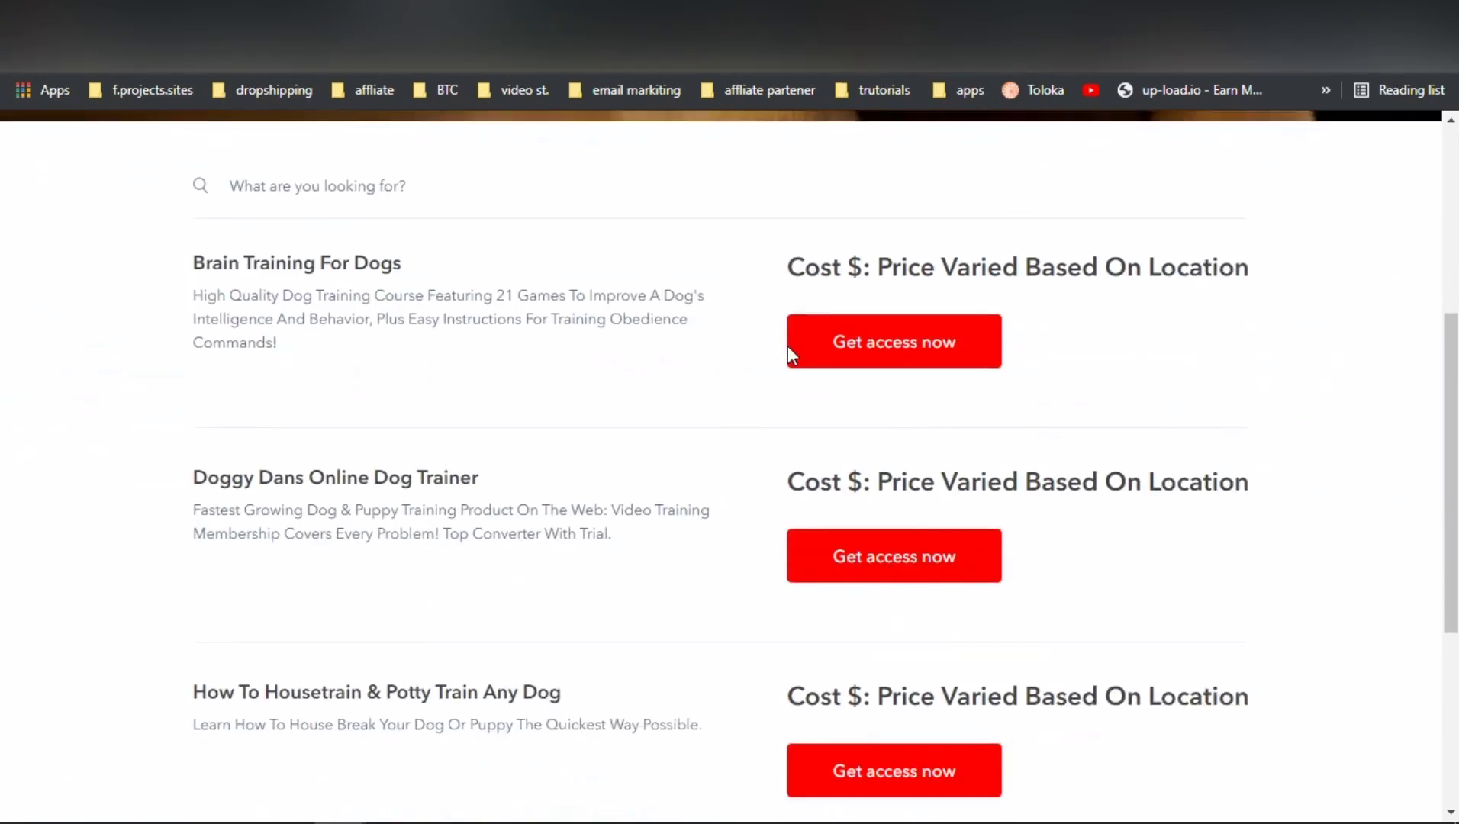
pyautogui.scroll(-5, 736, 374)
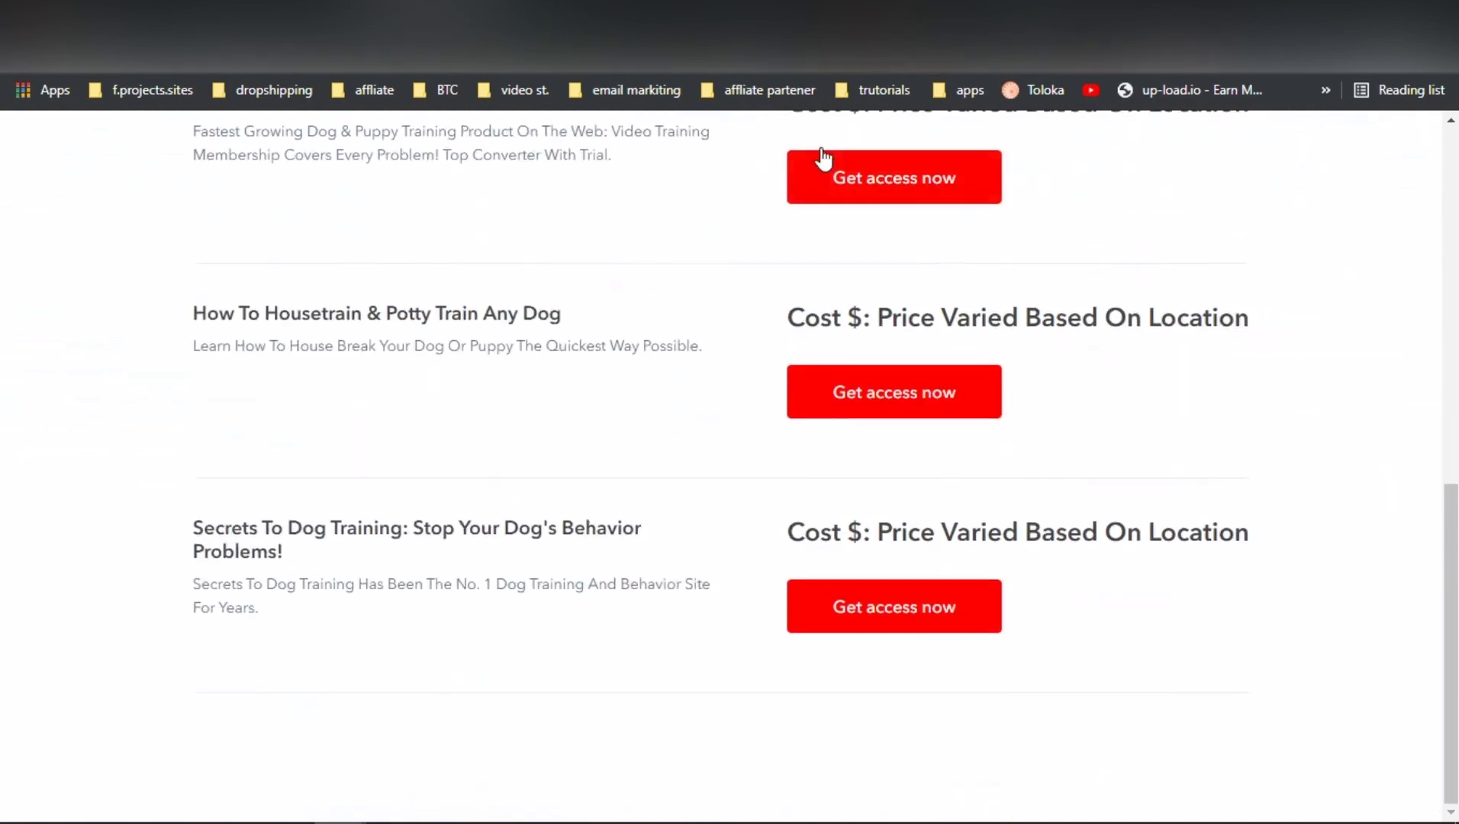
pyautogui.click(809, 203)
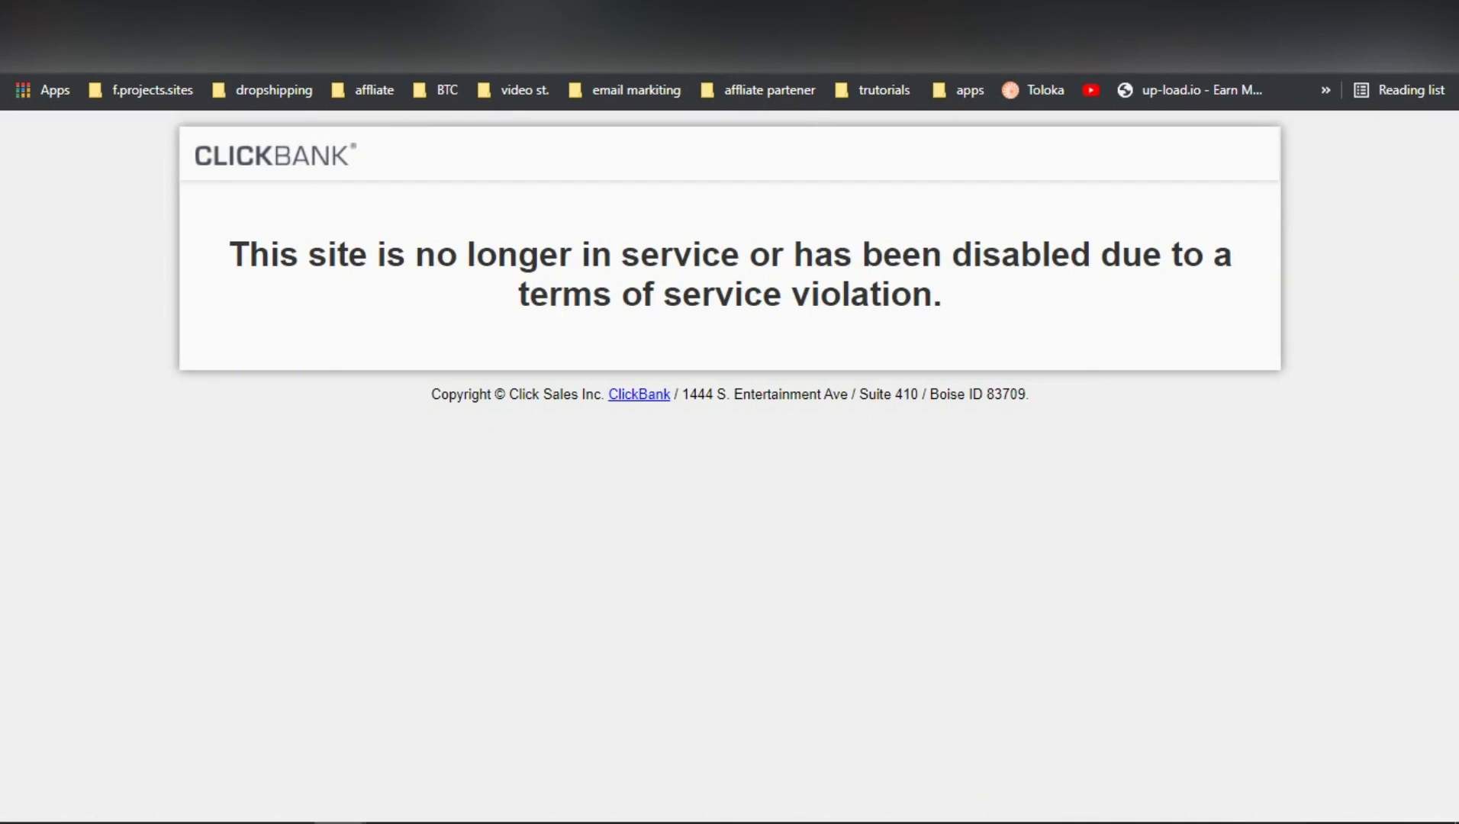
pyautogui.hotkey('ctrl', 'w')
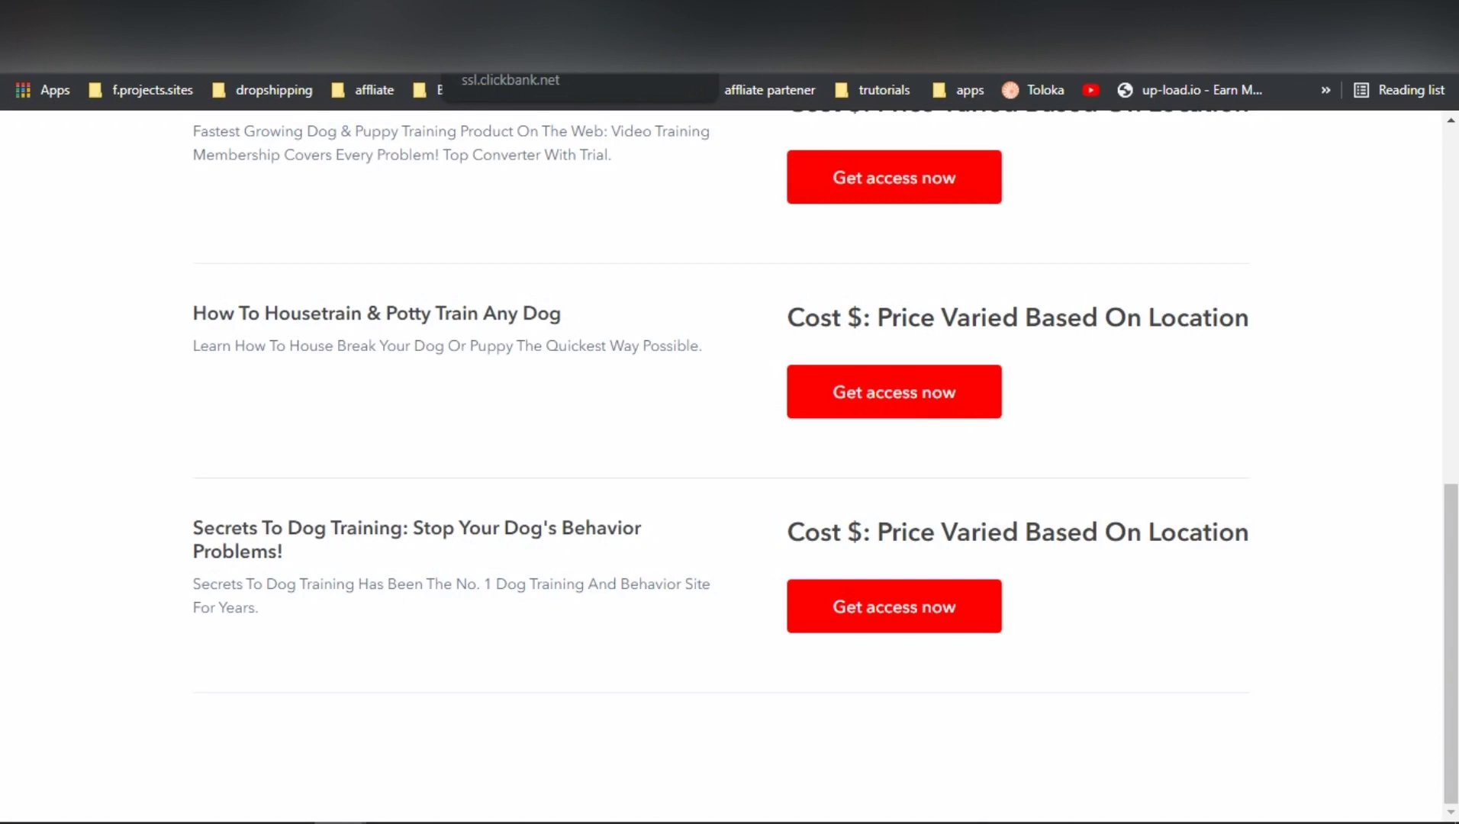
# - Return to the SpreadSimple editor and review the site preview down to the last product
pyautogui.click(359, 30)
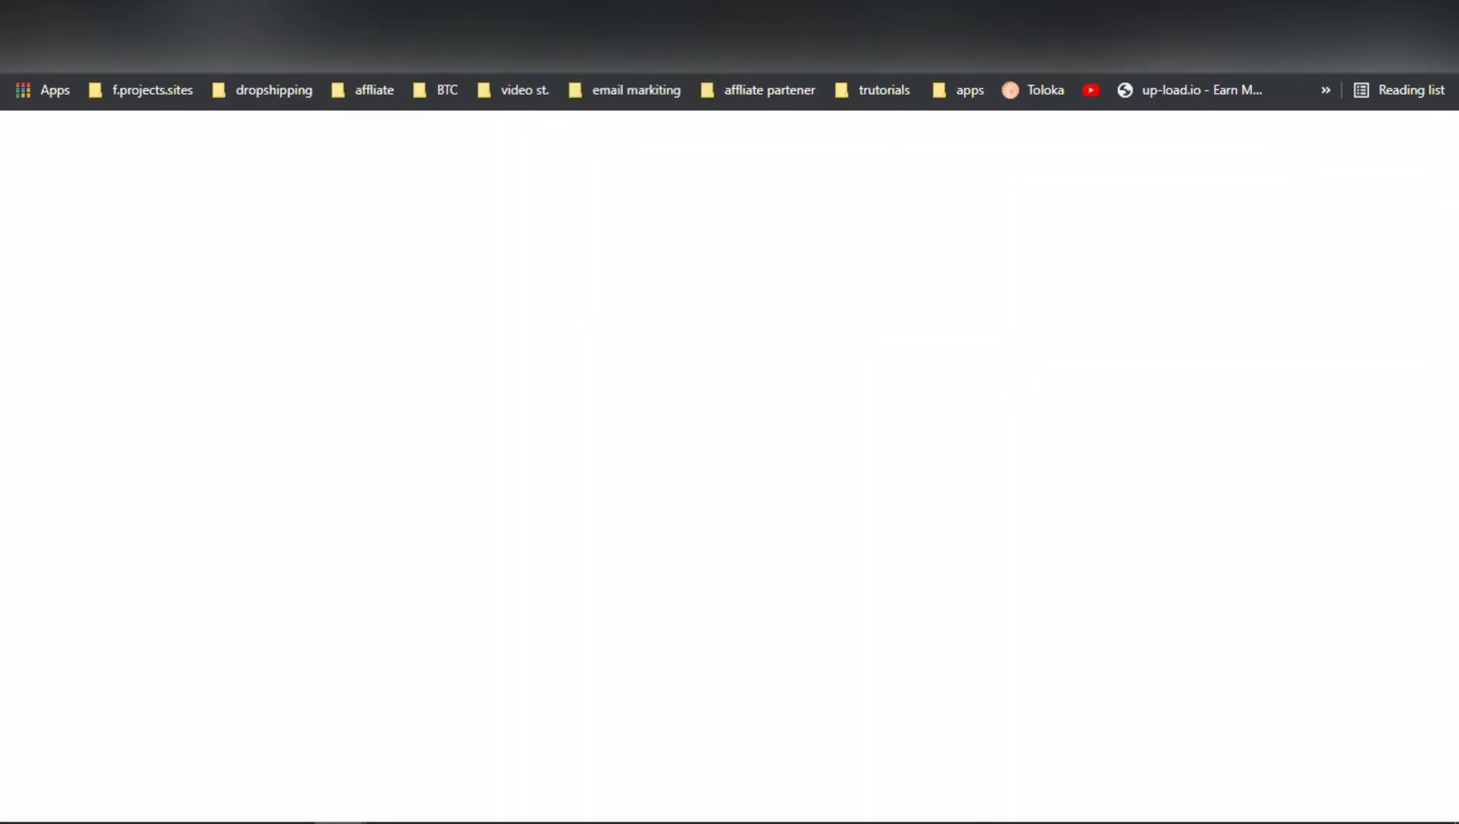
pyautogui.click(1024, 250)
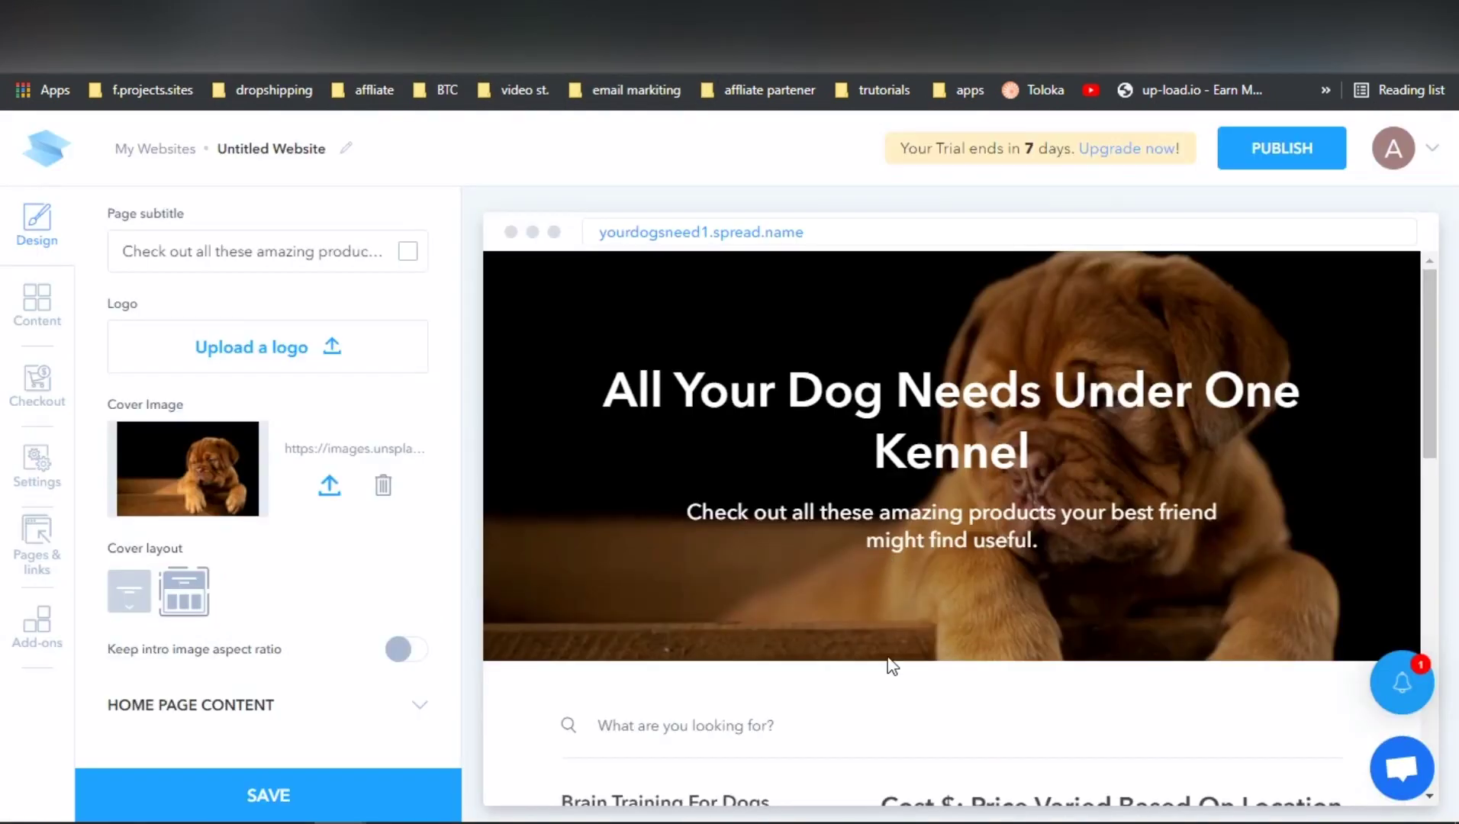
pyautogui.scroll(-10, 891, 666)
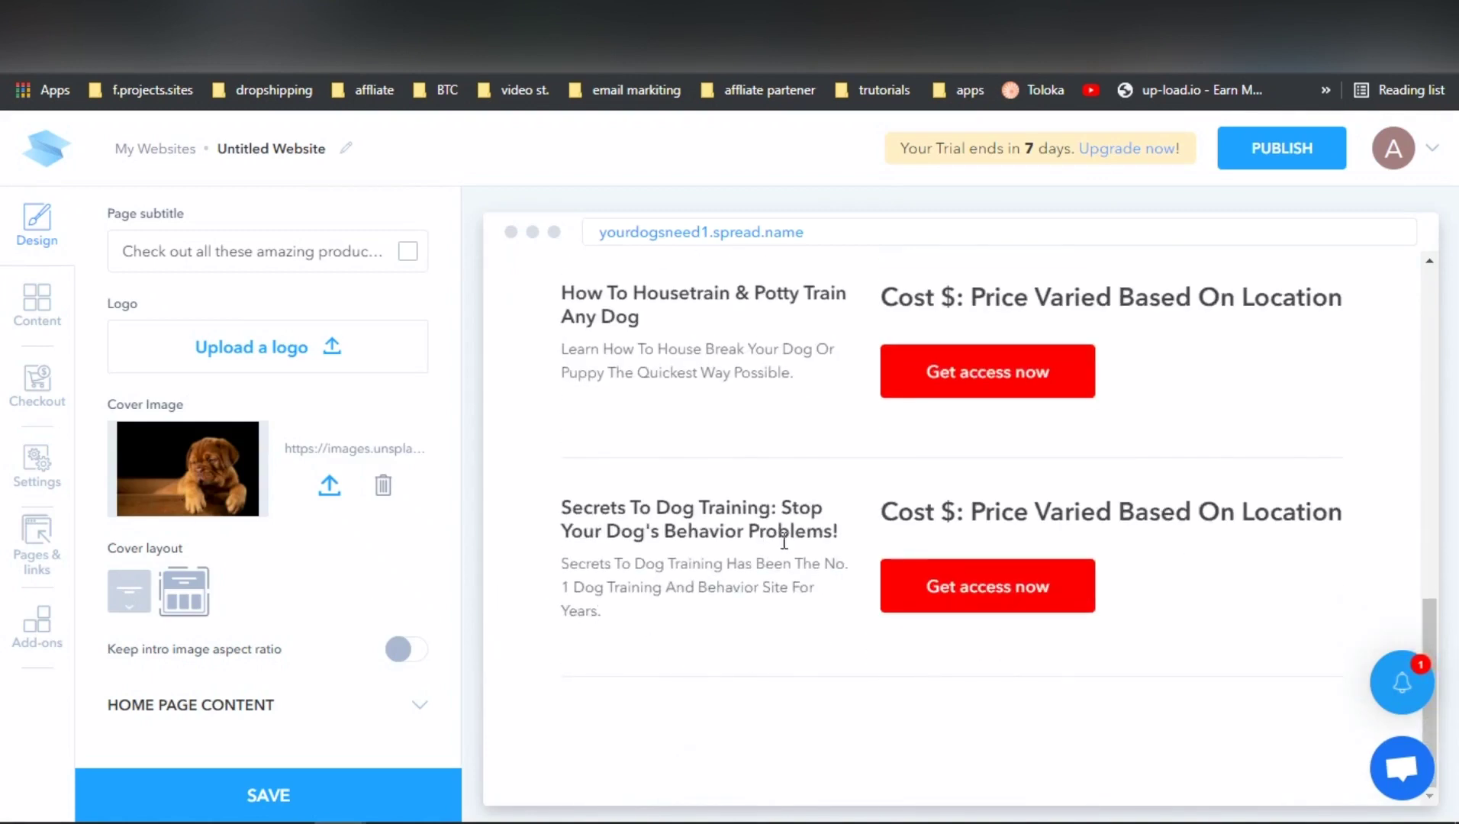
# - Compare the Google Sheets product list and its first empty product cell, A6, with the product cards in the SpreadSimple preview
pyautogui.click(586, 14)
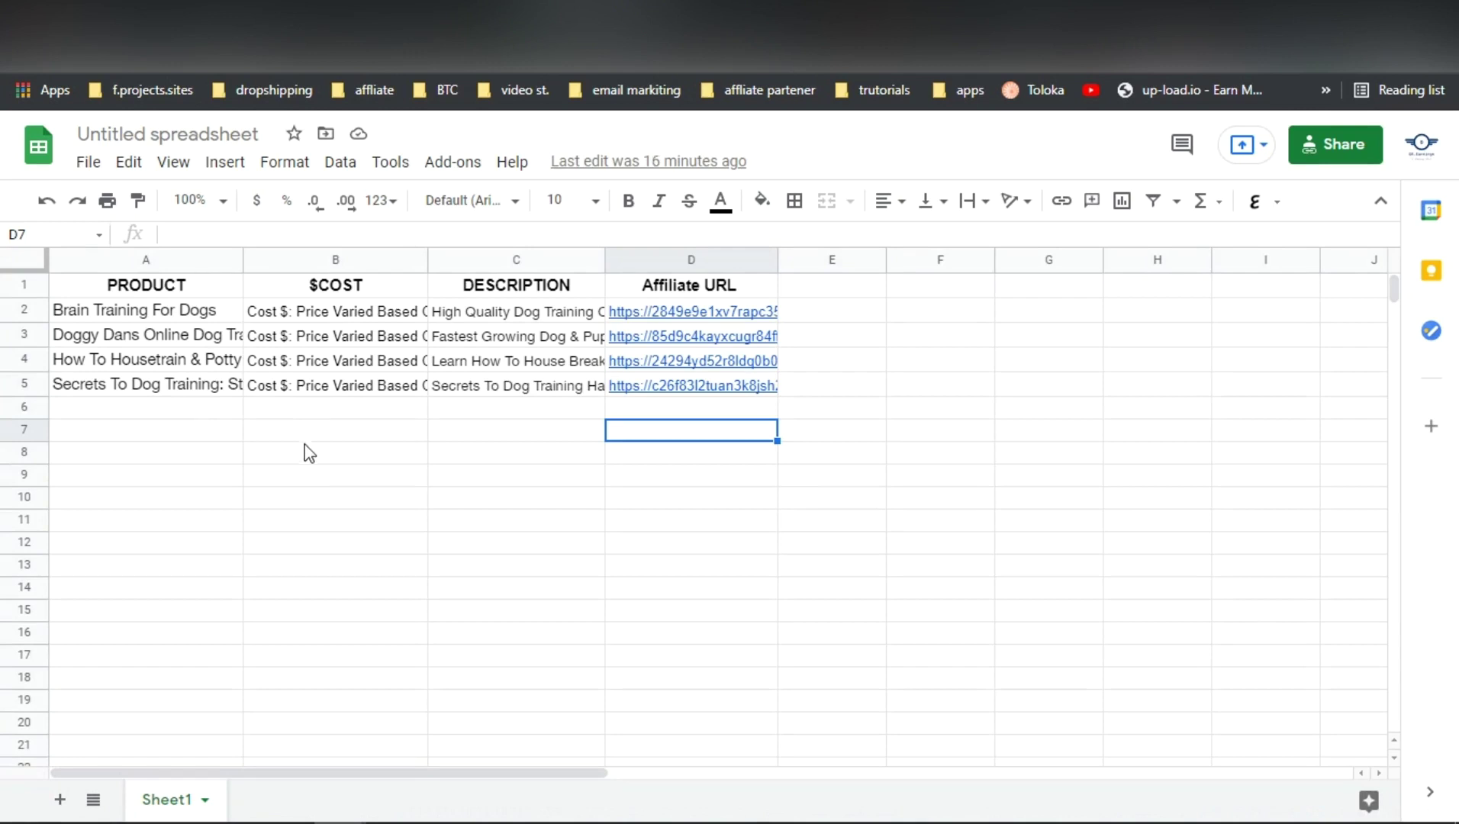
pyautogui.click(186, 410)
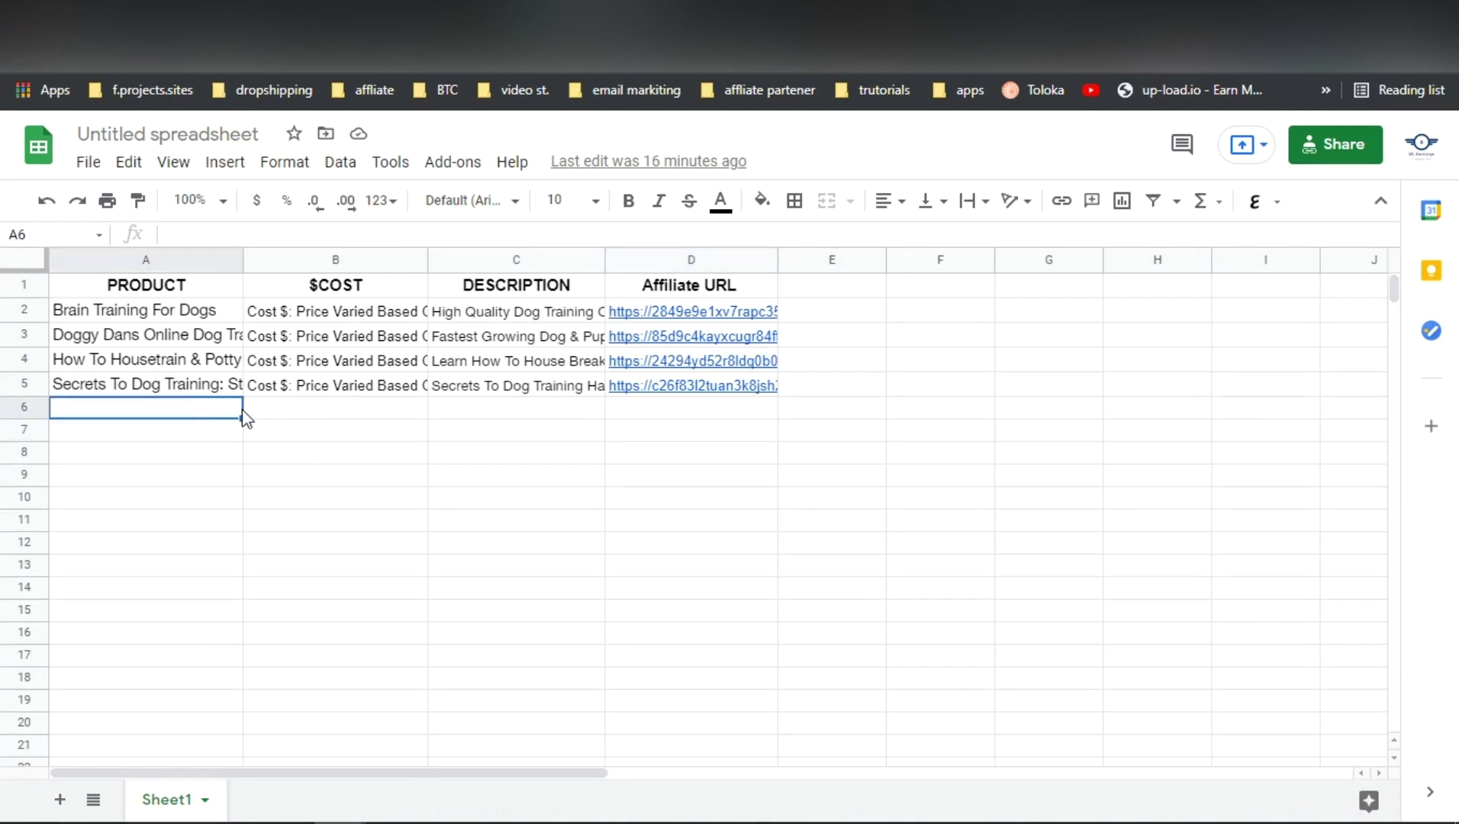
pyautogui.click(603, 34)
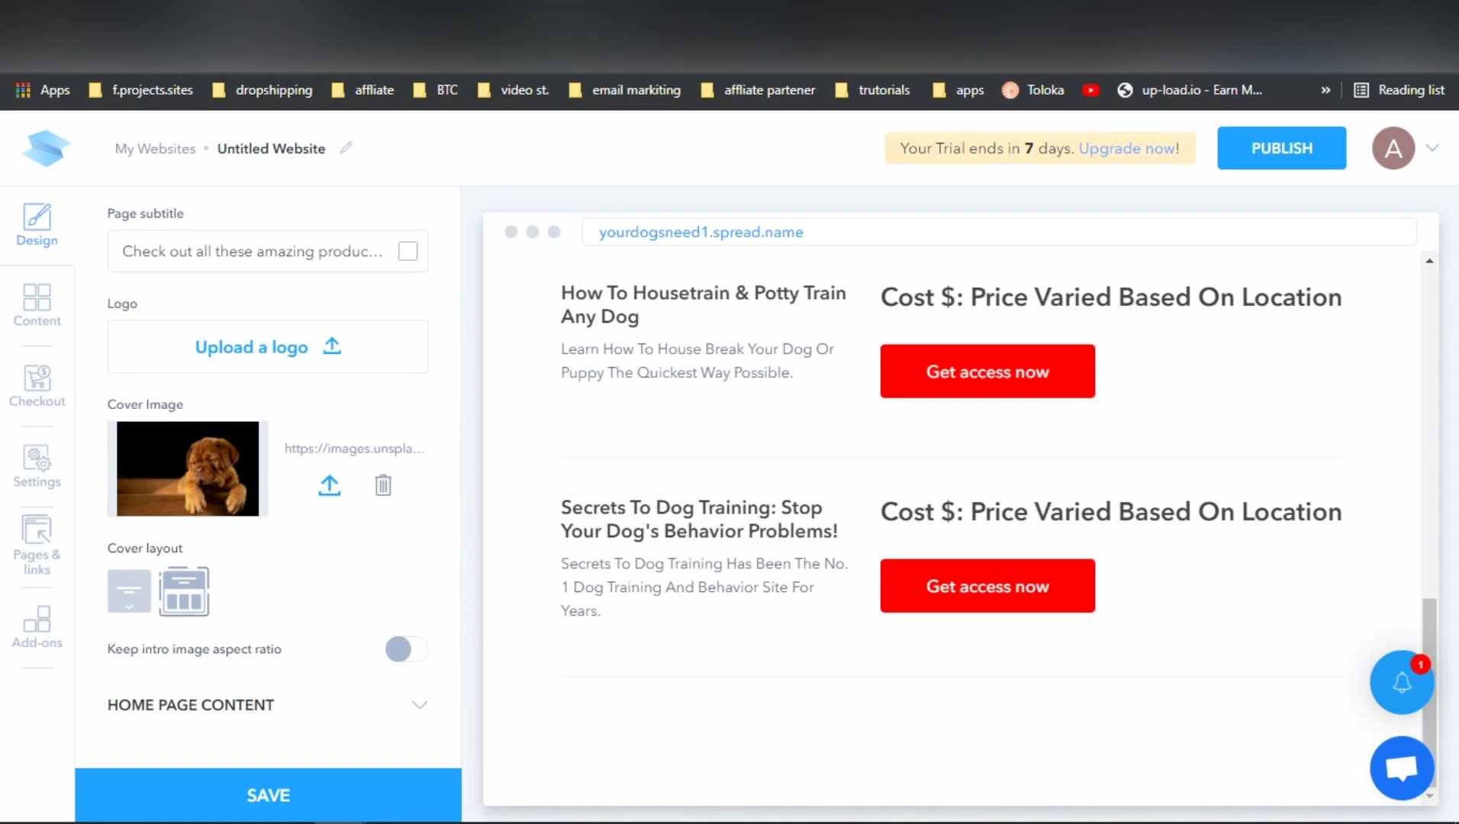
pyautogui.click(535, 34)
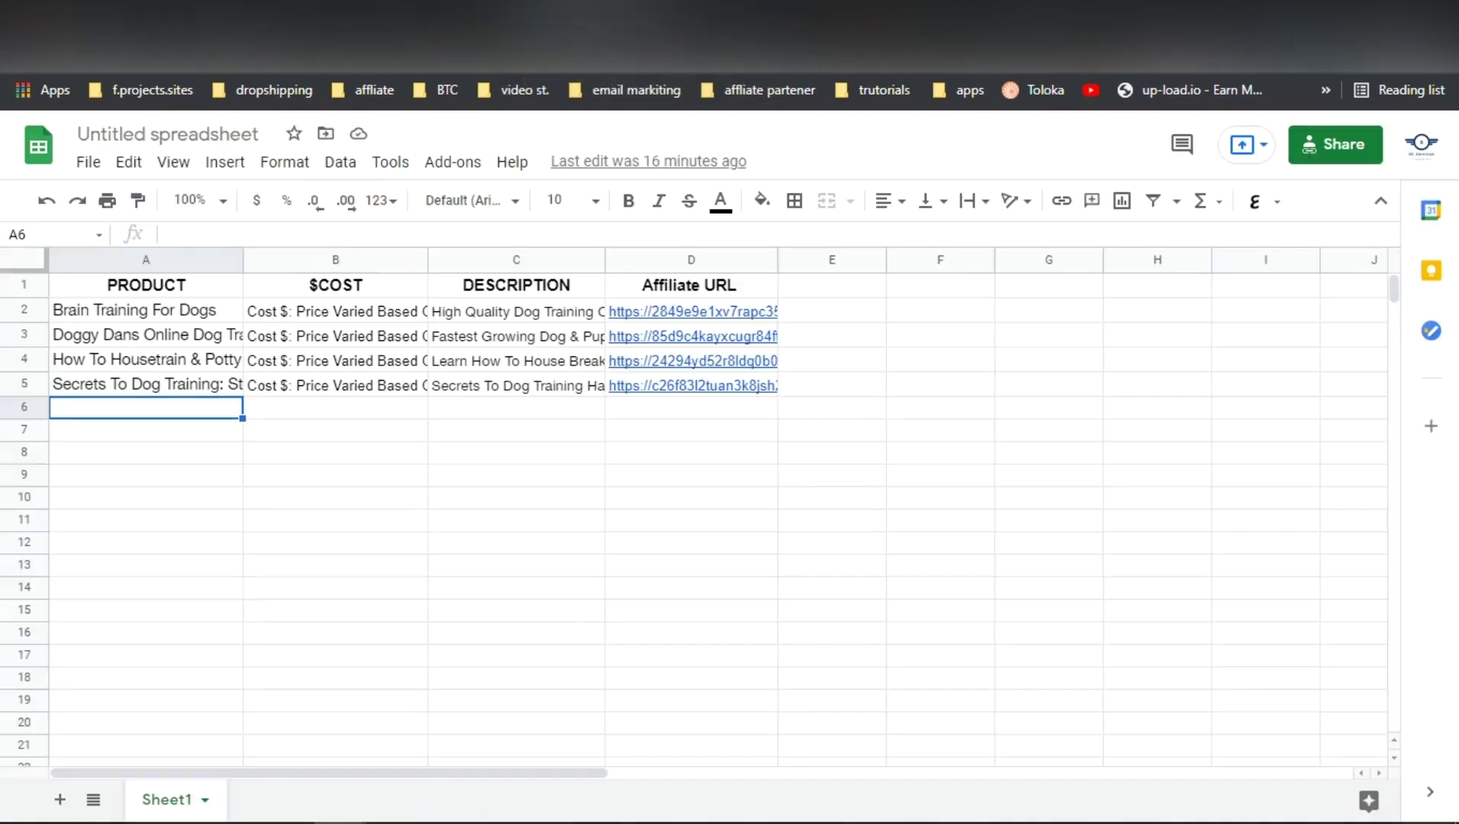
pyautogui.click(603, 34)
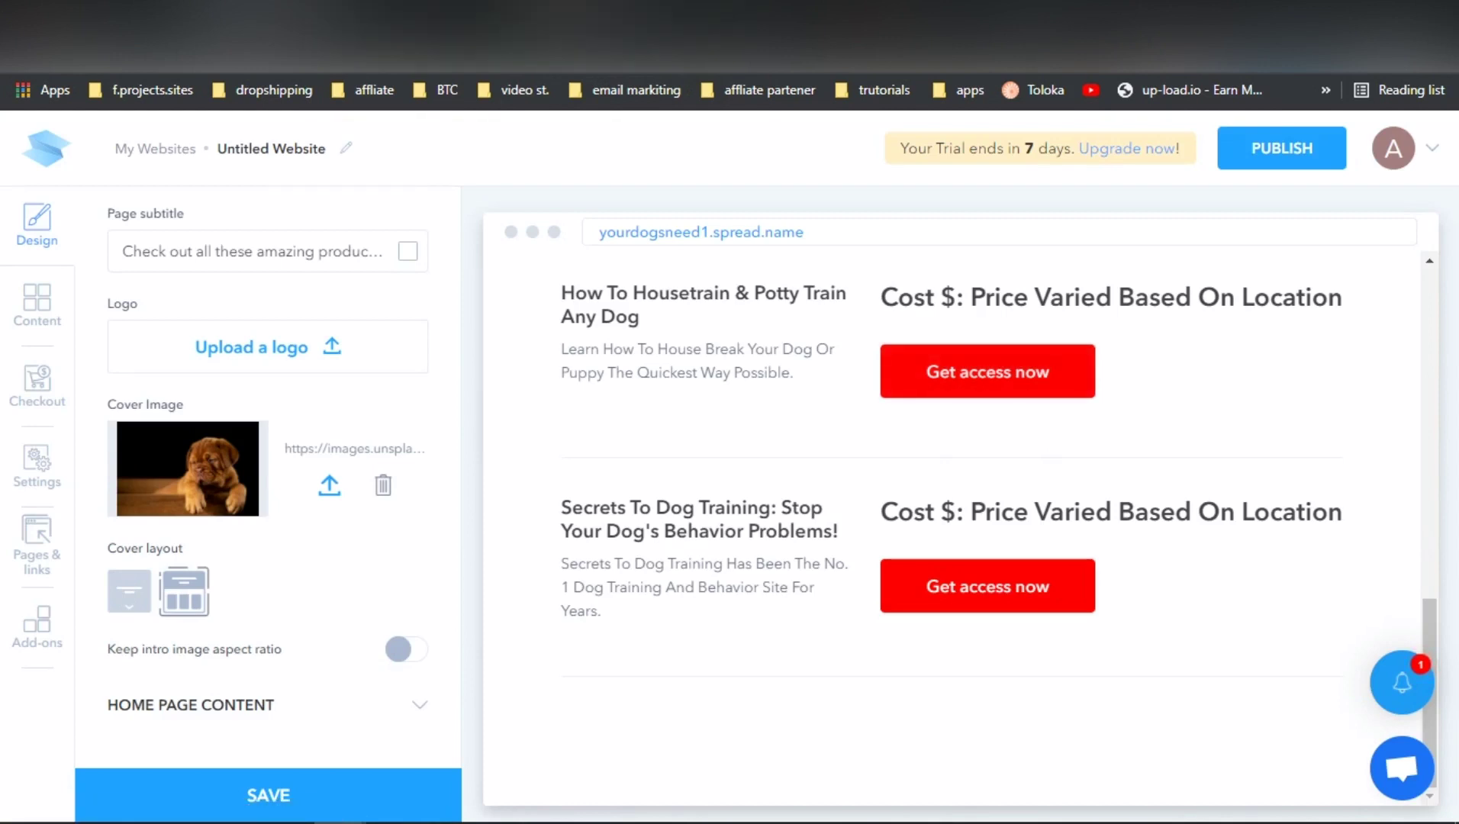
pyautogui.hotkey('ctrl', 'Tab')
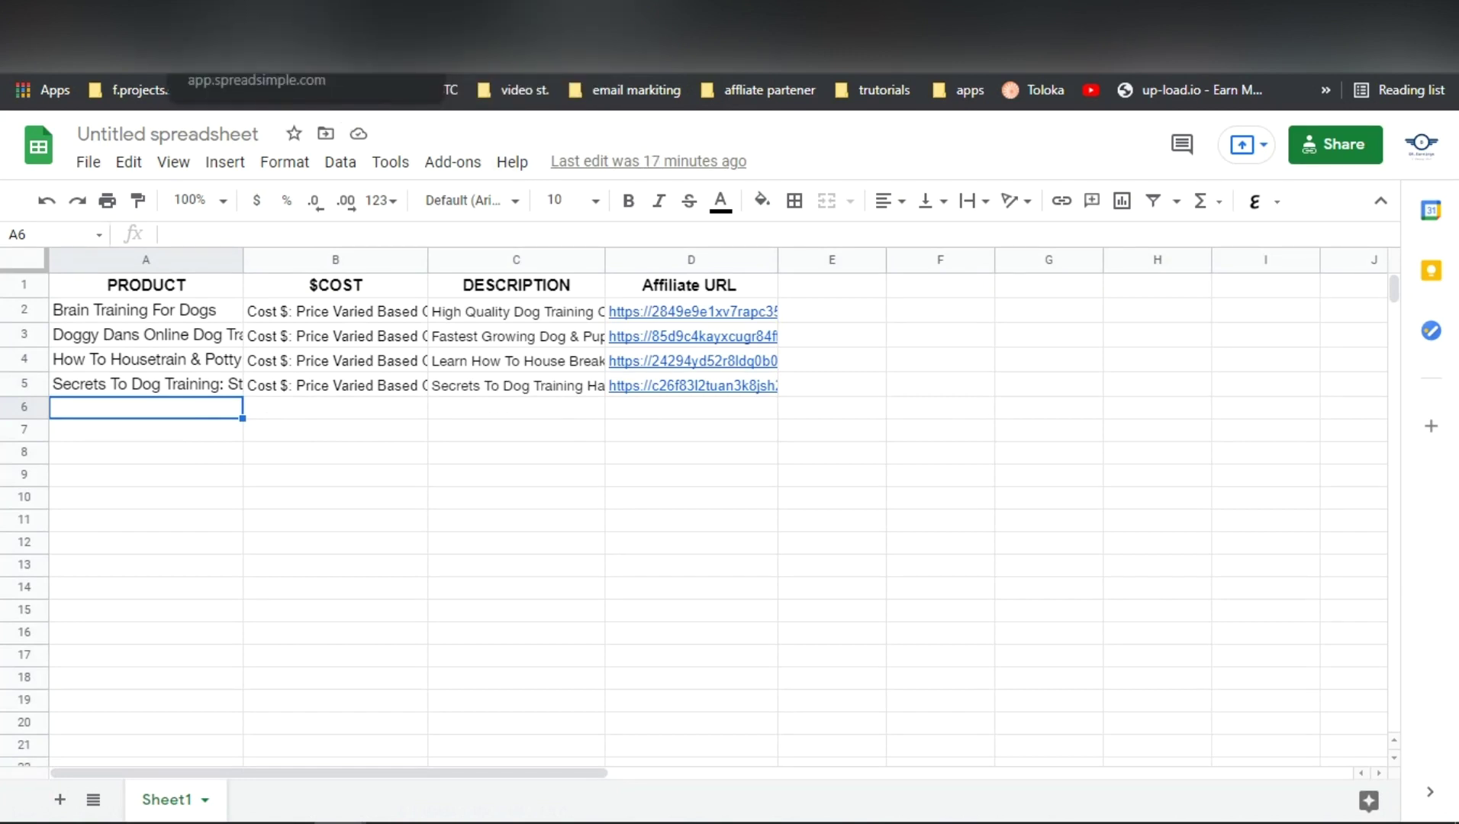
pyautogui.click(252, 49)
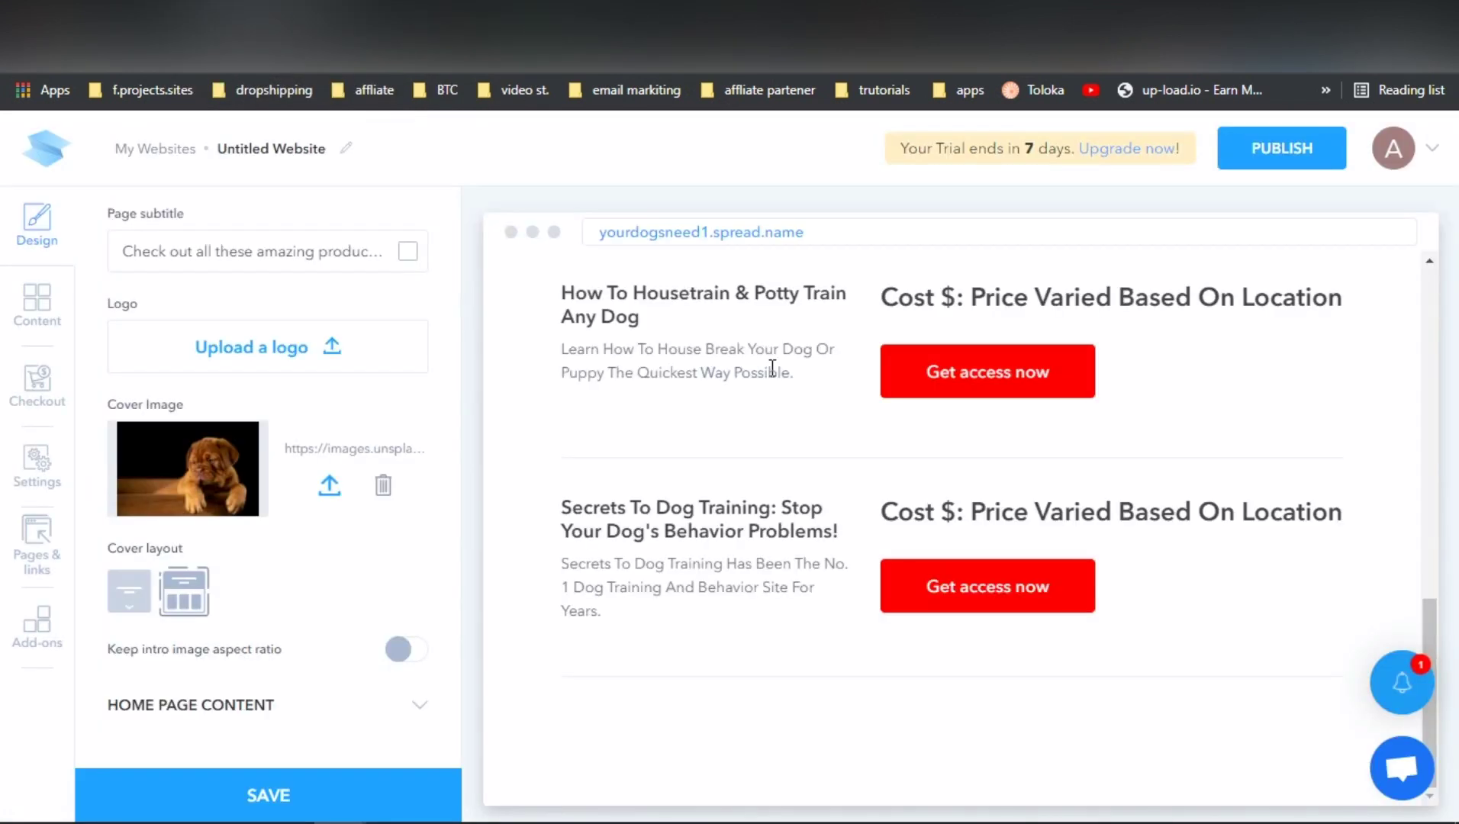